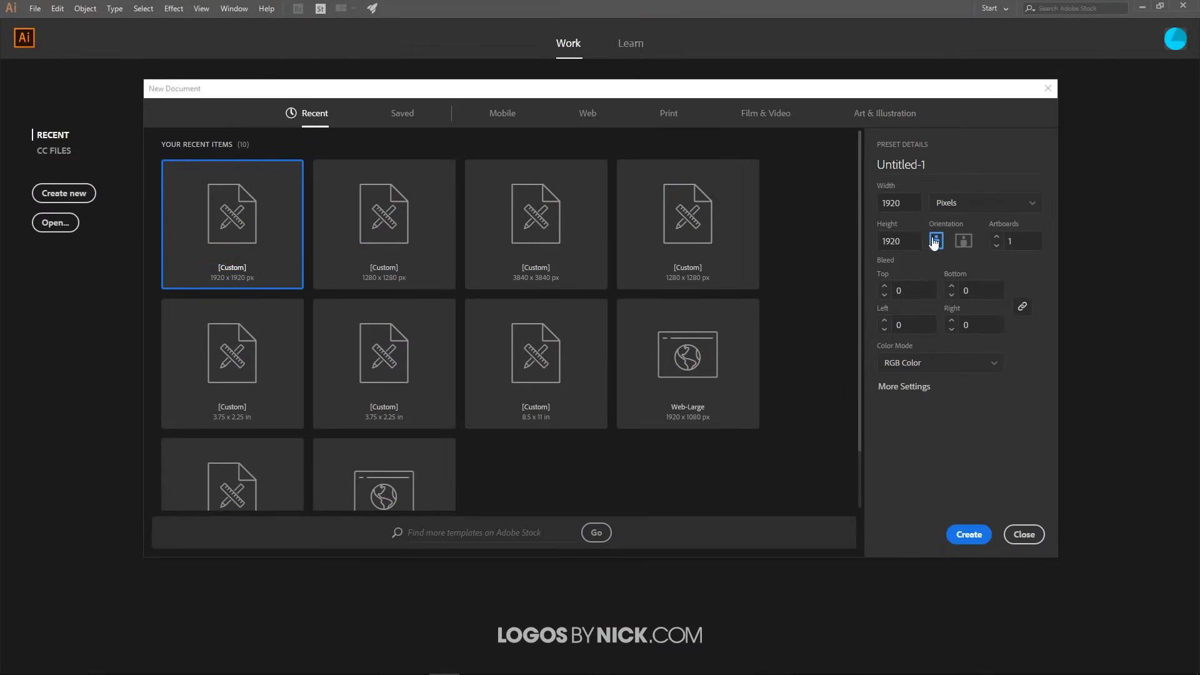
# Create a new 1920 × 1920 px document with one artboard in RGB color mode.
pyautogui.click(896, 246)
pyautogui.click(968, 536)
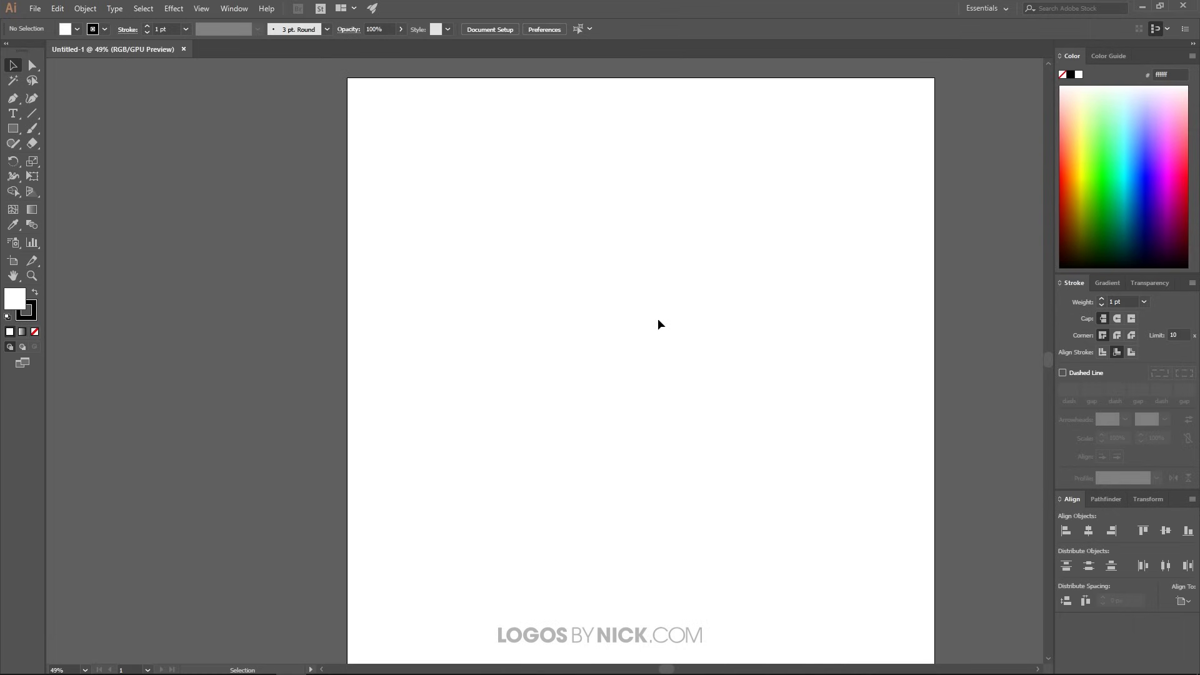
# Turn off Snap to Pixel for the document, leaving Snap to Point enabled.
pyautogui.scroll(-1, 654, 318)
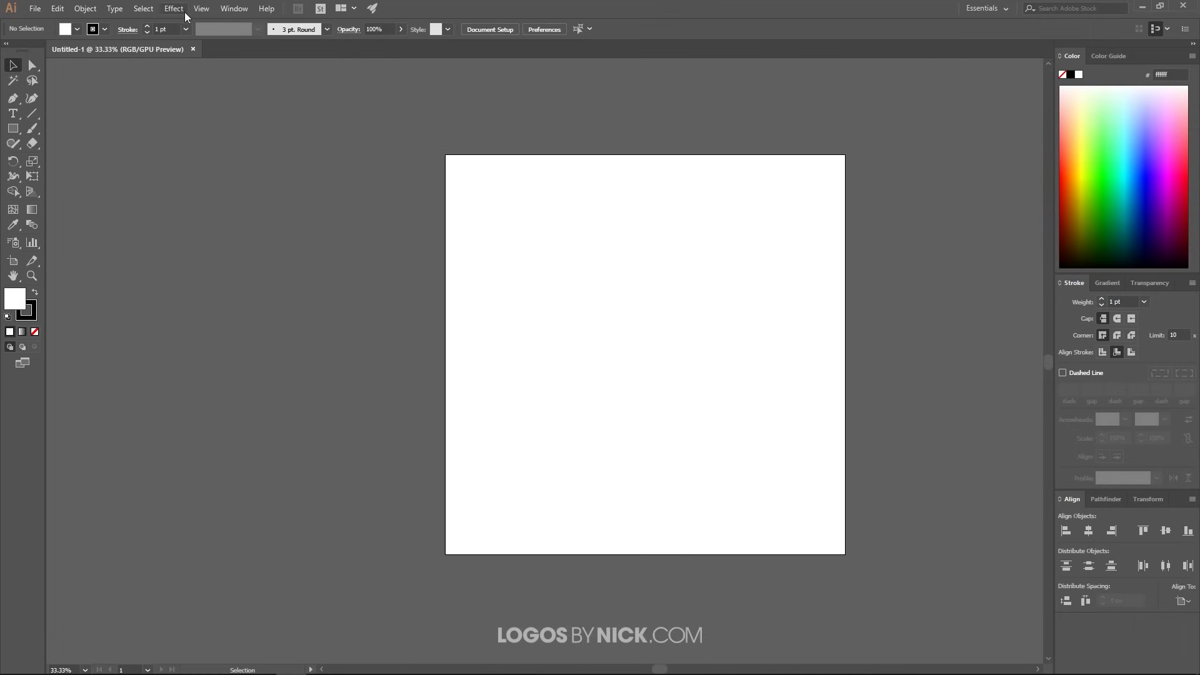
pyautogui.scroll(1, 516, 230)
pyautogui.moveTo(798, 327); pyautogui.dragTo(718, 273)
pyautogui.click(201, 9)
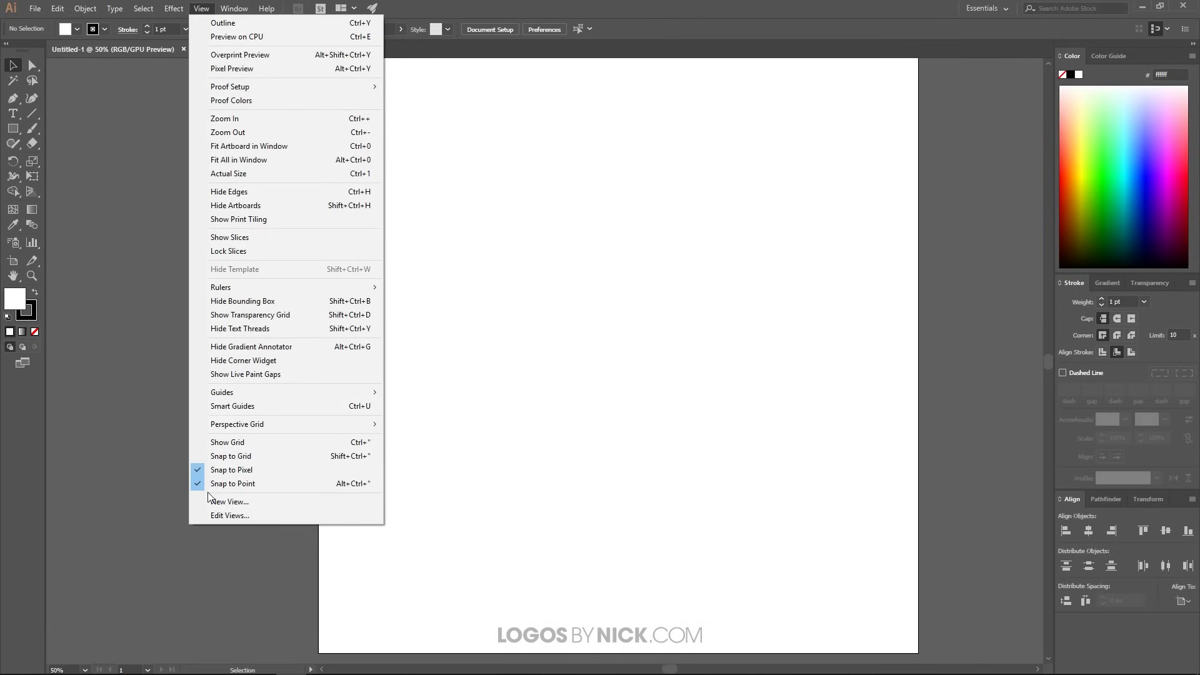
pyautogui.click(237, 470)
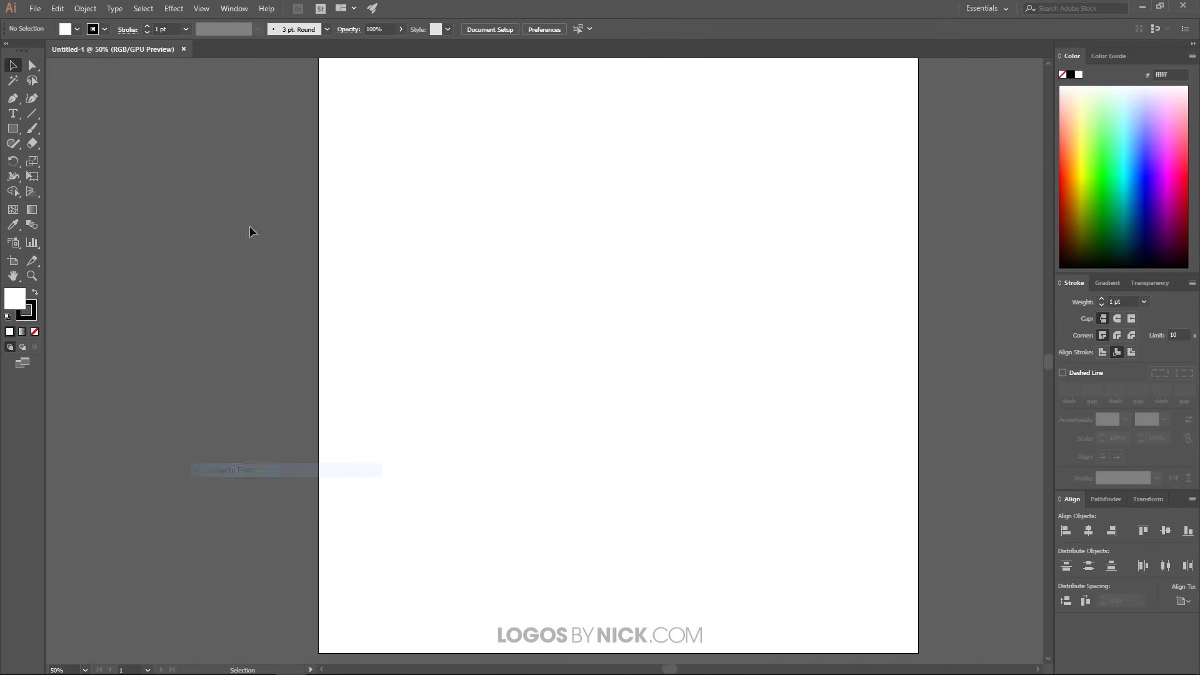
pyautogui.click(205, 10)
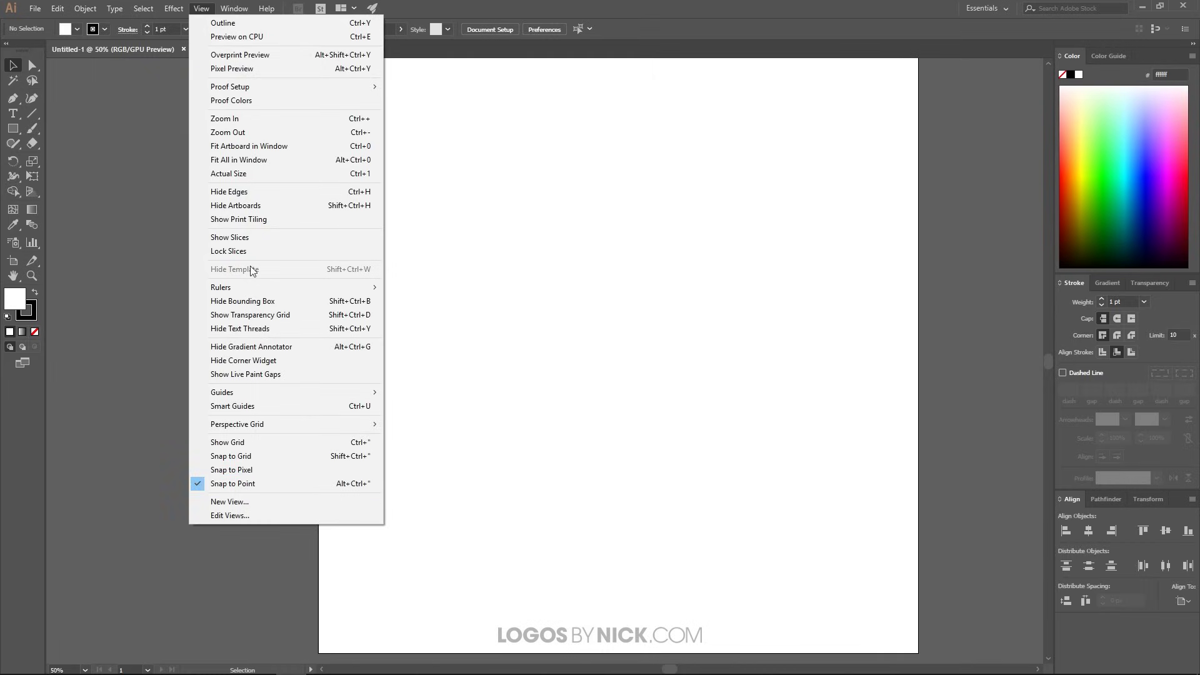
pyautogui.click(208, 8)
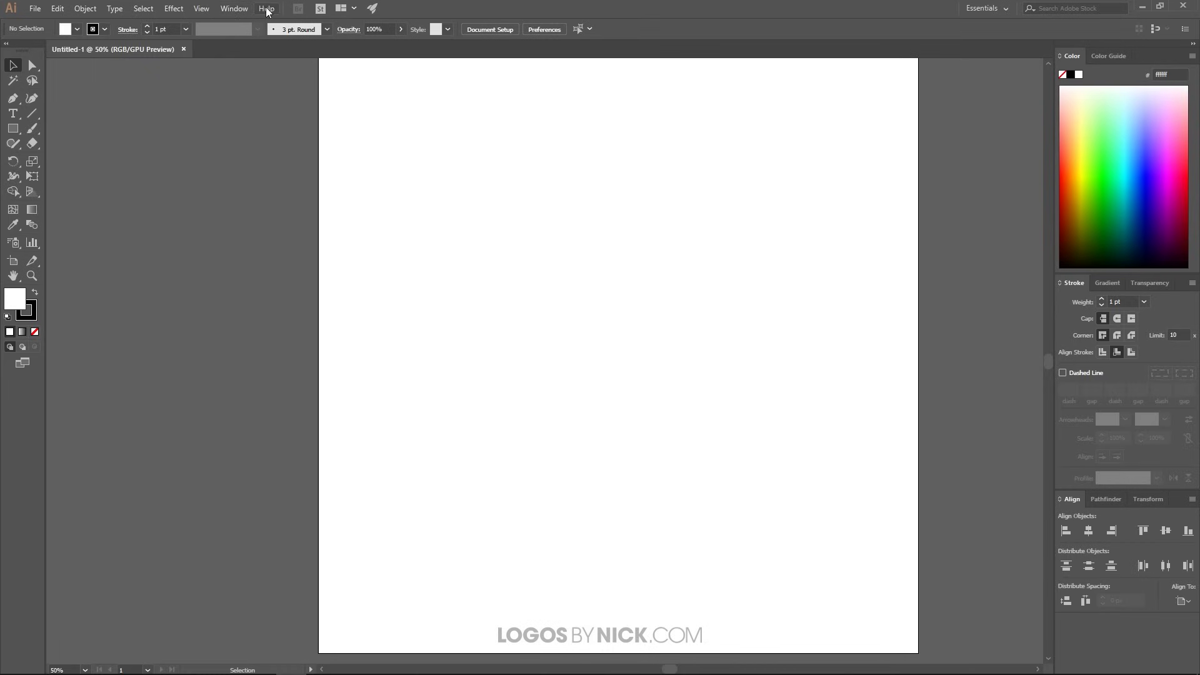
pyautogui.click(228, 9)
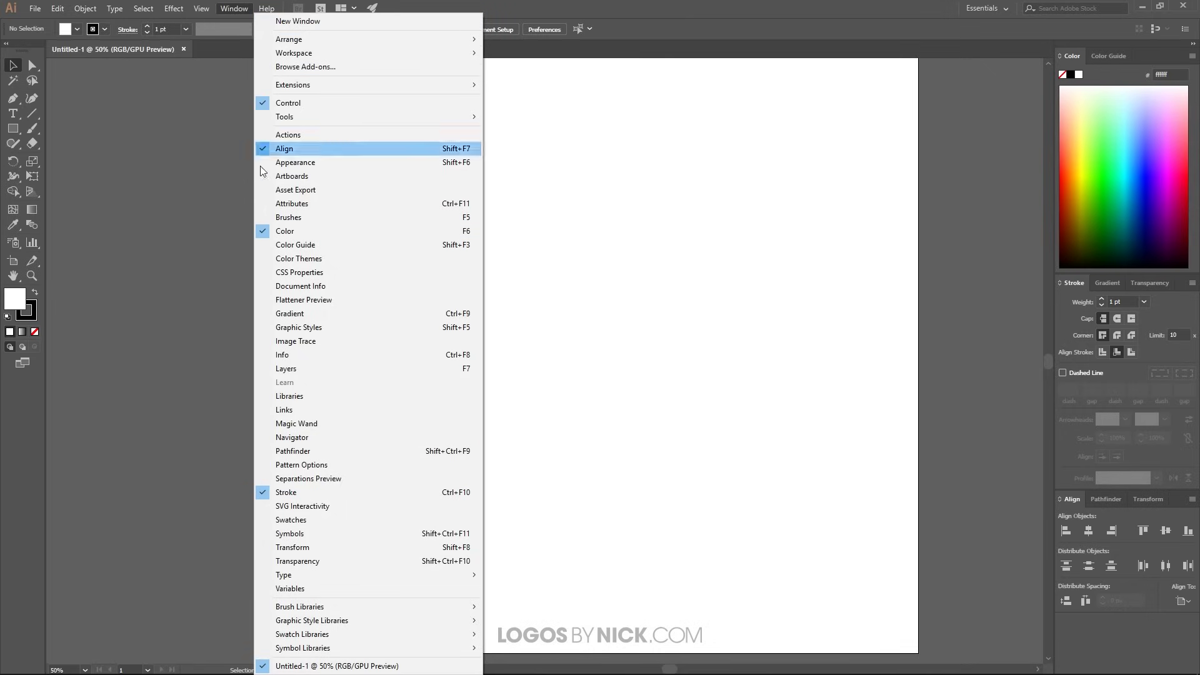
pyautogui.click(227, 7)
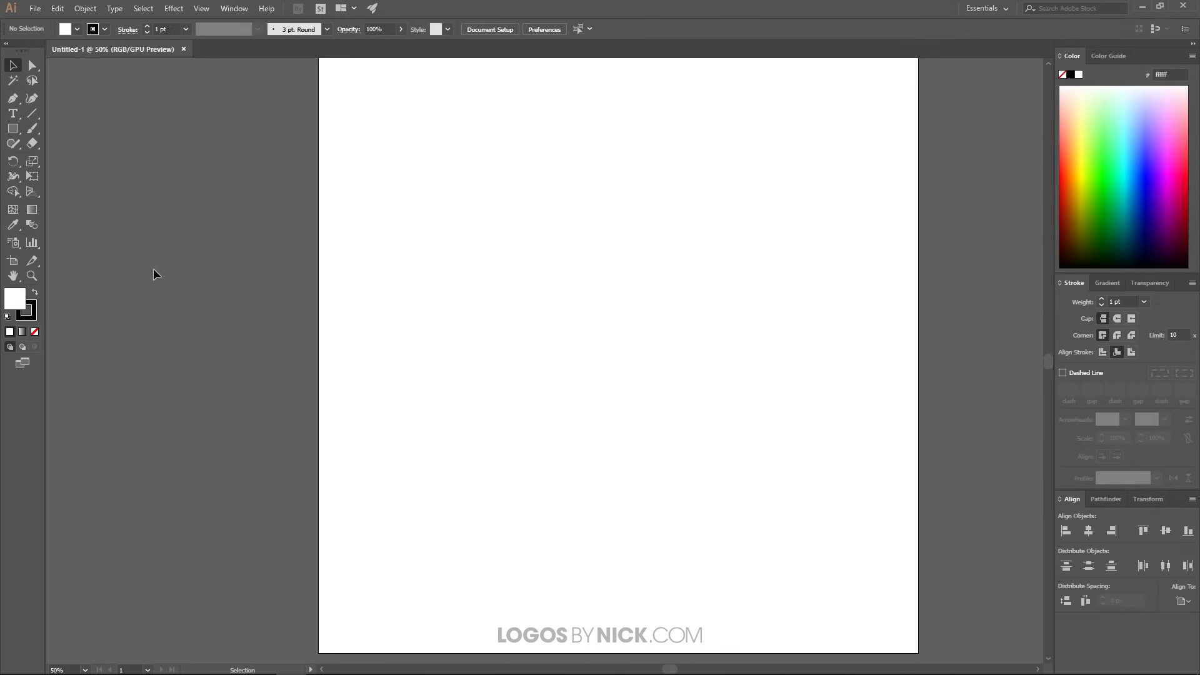
# Draw an unfilled, black-stroked circle about 564 px in diameter near the middle of the artboard with the Ellipse tool.
pyautogui.click(14, 130)
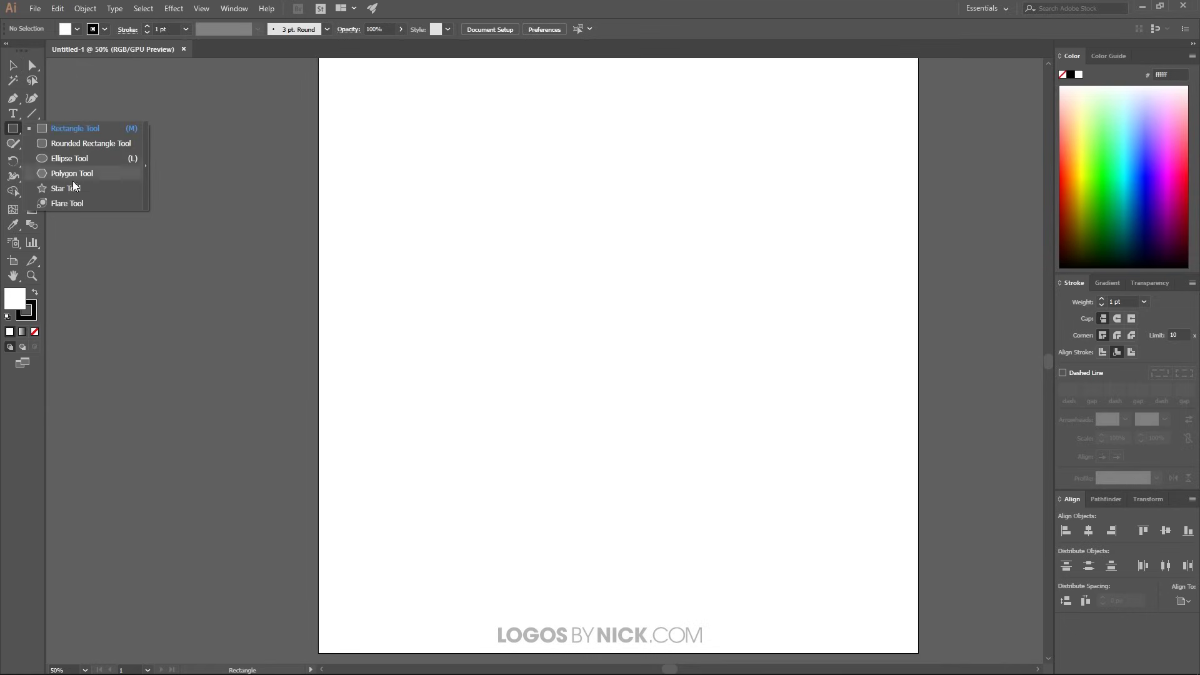
pyautogui.click(61, 161)
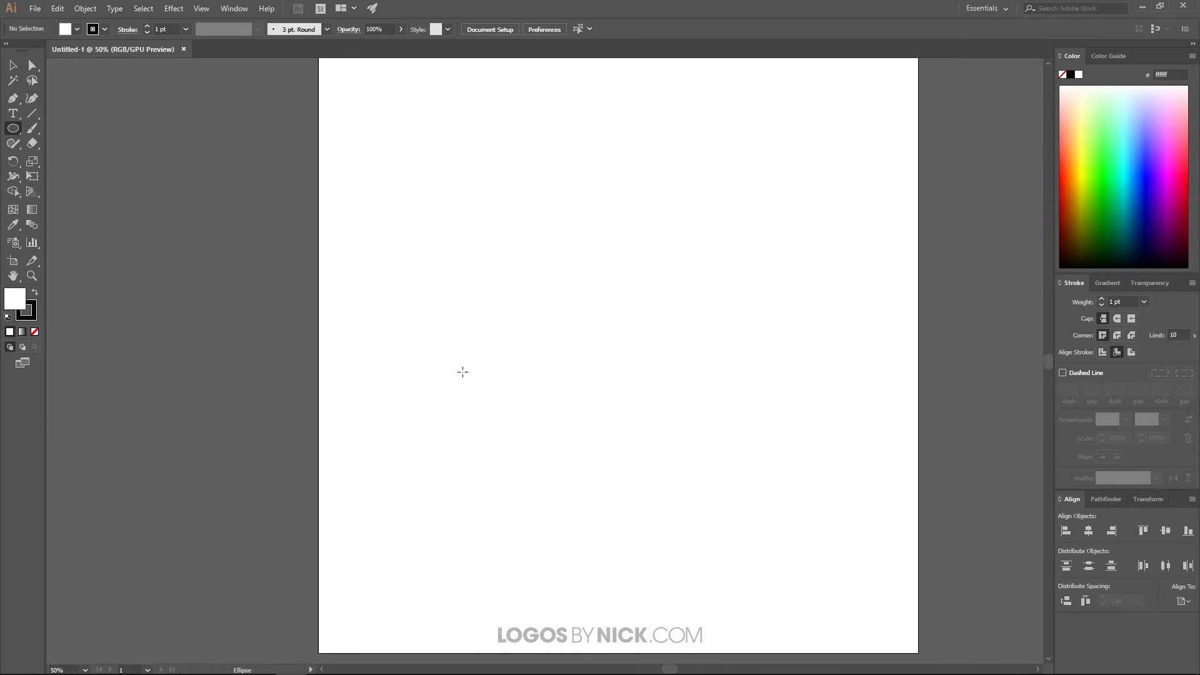
pyautogui.moveTo(598, 341)
pyautogui.mouseDown()
pyautogui.moveTo(683, 369)
pyautogui.moveTo(625, 375)
pyautogui.moveTo(700, 433)
pyautogui.moveTo(676, 423)
pyautogui.mouseUp()
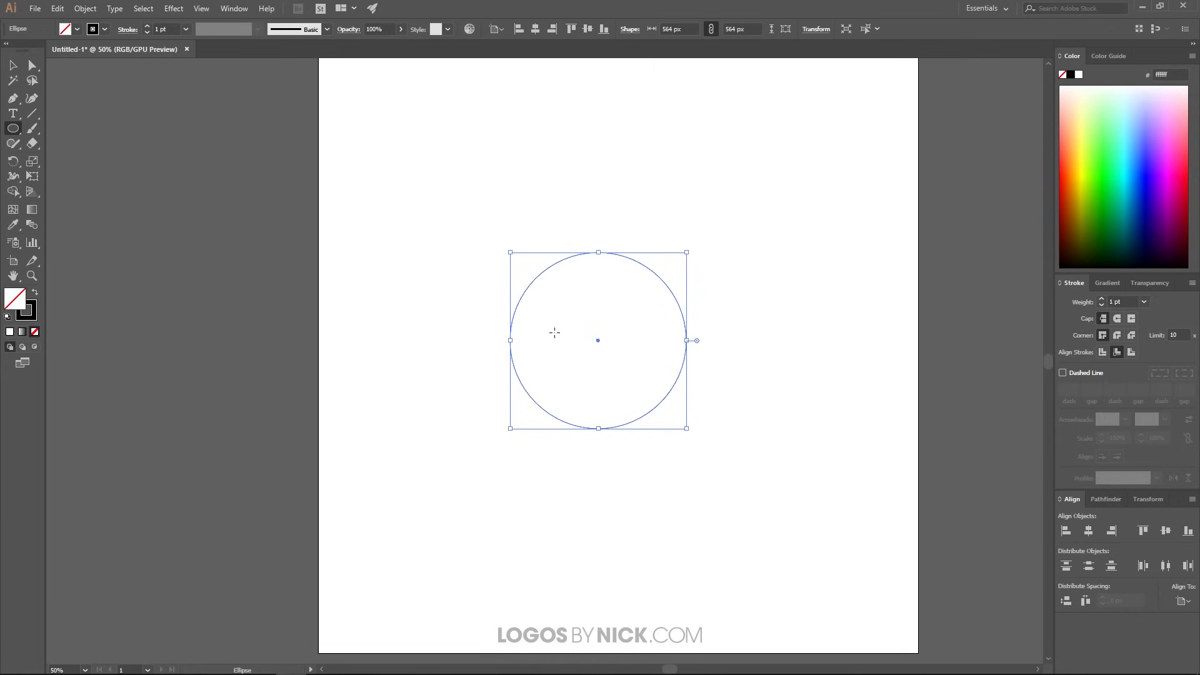
# Set the circle's stroke weight to 100 pt.
pyautogui.click(162, 29)
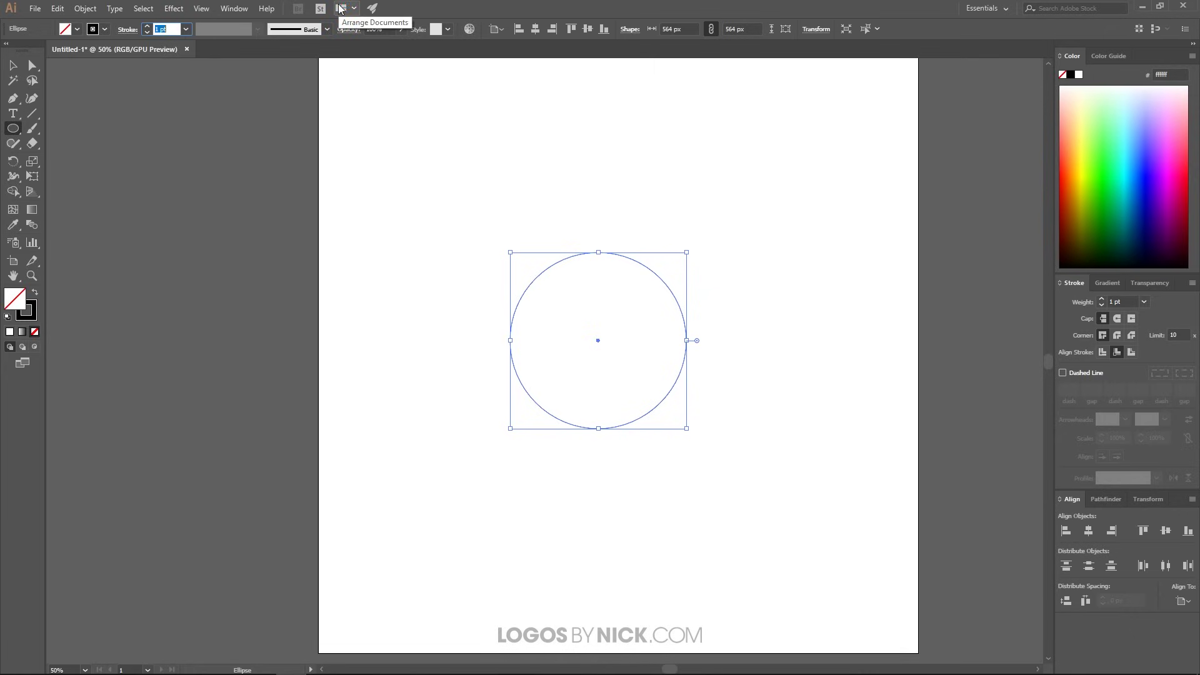
pyautogui.write('100')
pyautogui.press('Return')
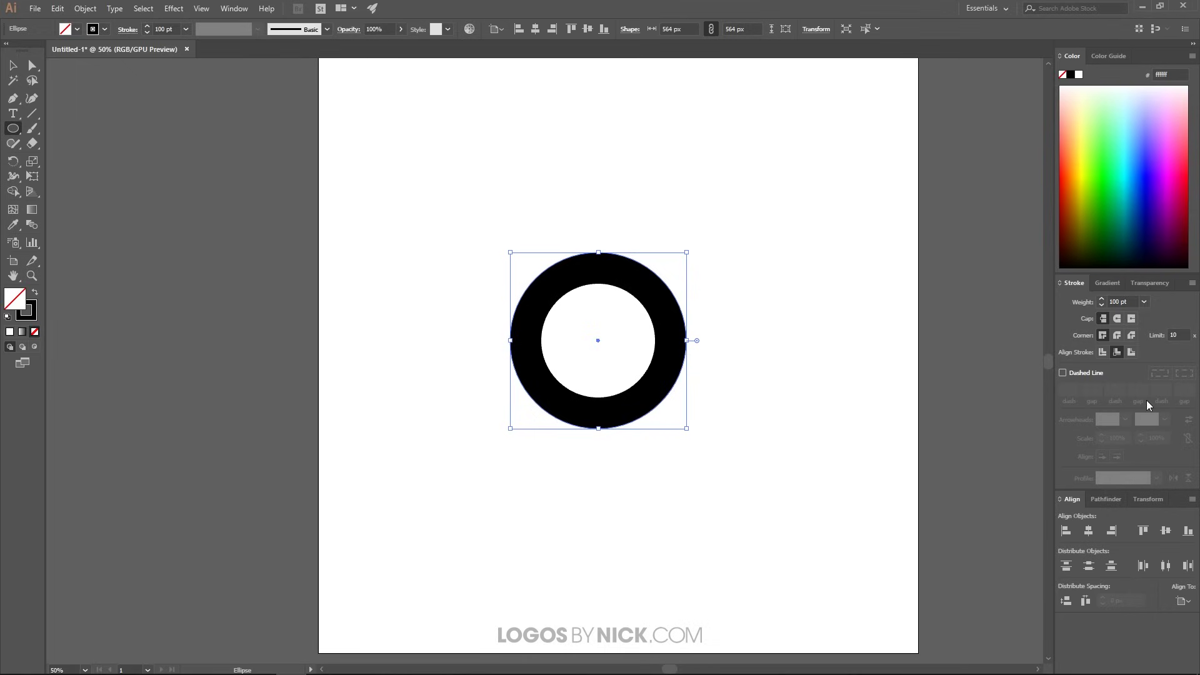
# Resize the circle to 300 px wide with its width and height proportions constrained.
pyautogui.click(1145, 498)
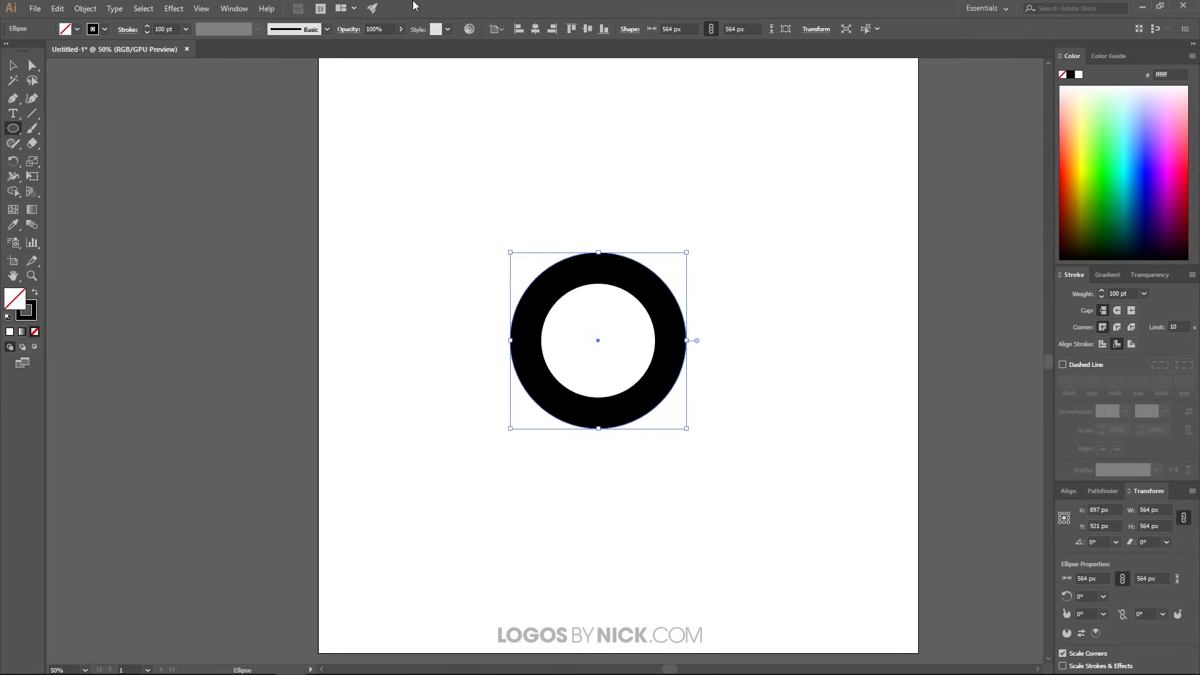
pyautogui.click(234, 8)
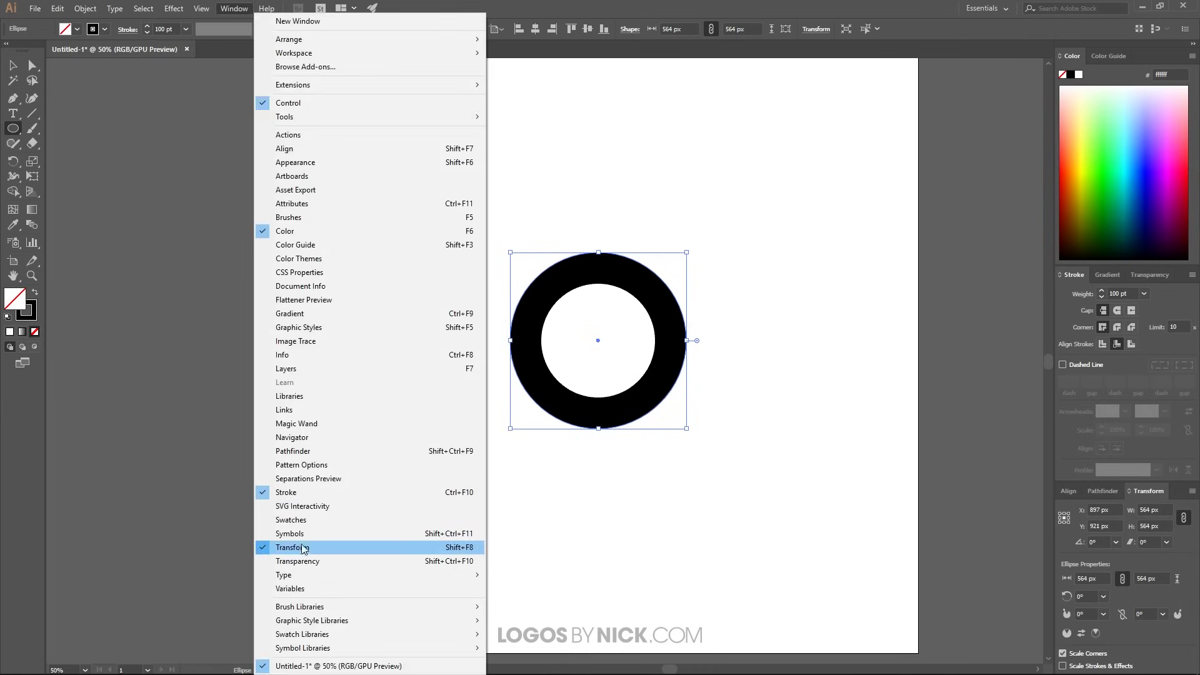
pyautogui.click(235, 8)
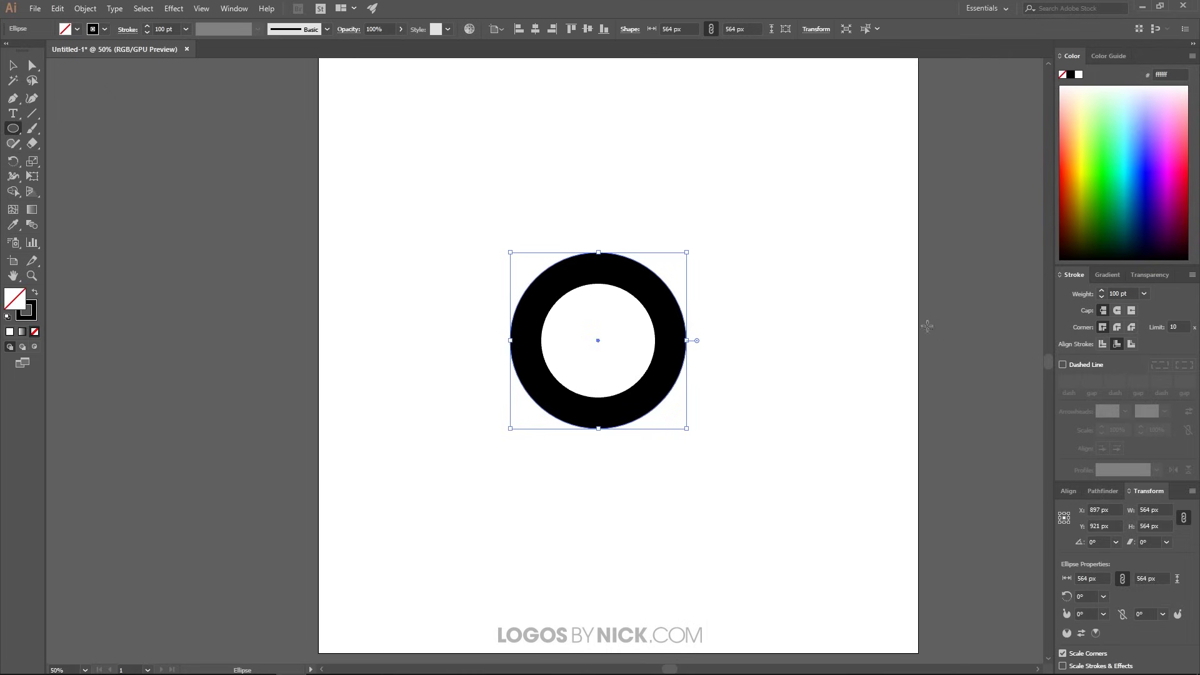
pyautogui.click(12, 65)
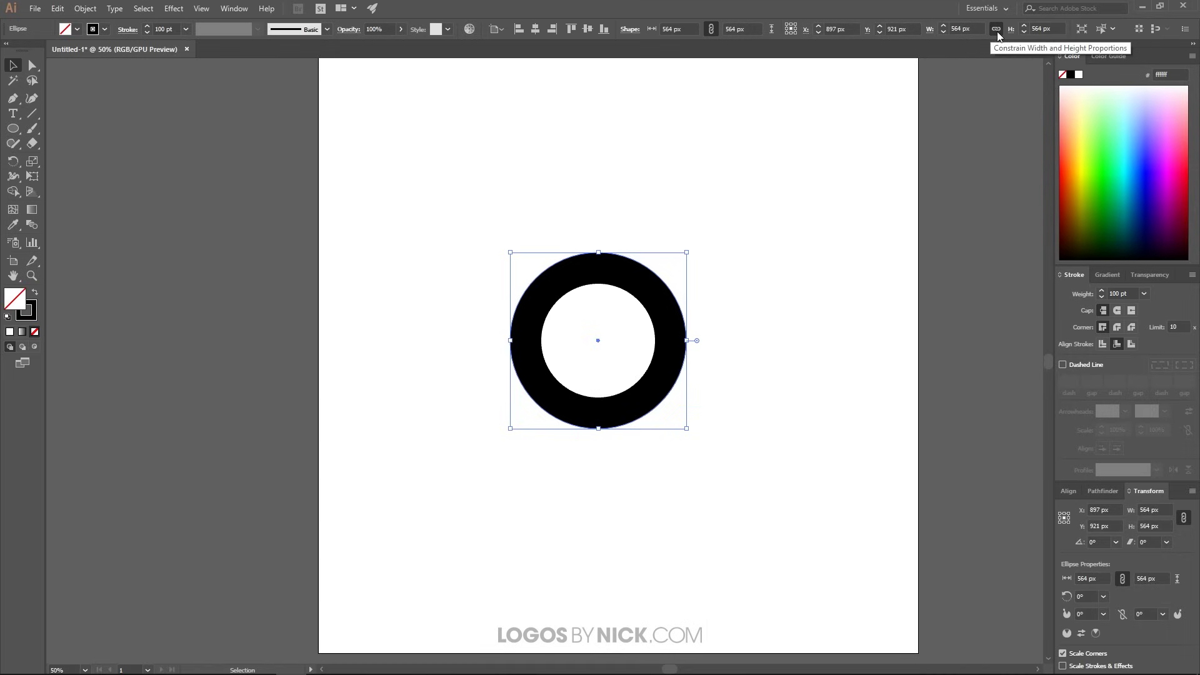
pyautogui.click(955, 28)
pyautogui.doubleClick(955, 29)
pyautogui.write('300')
pyautogui.press('Return')
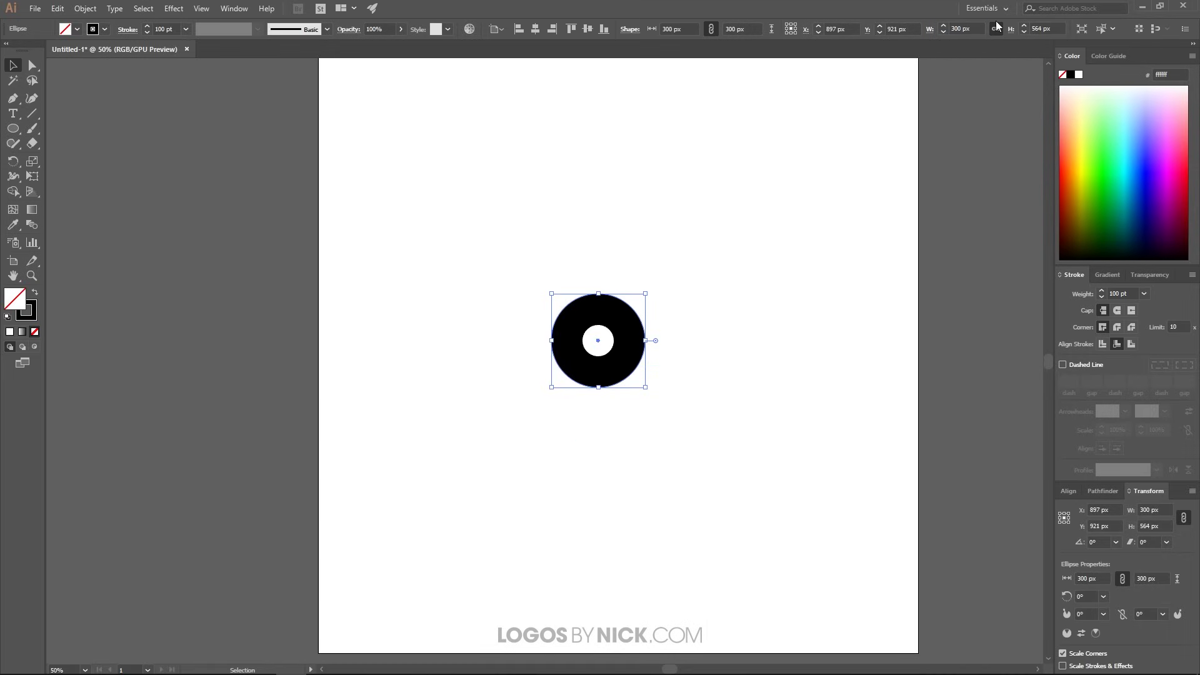
# Align the circle to the artboard, centering it both horizontally and vertically.
pyautogui.click(1070, 492)
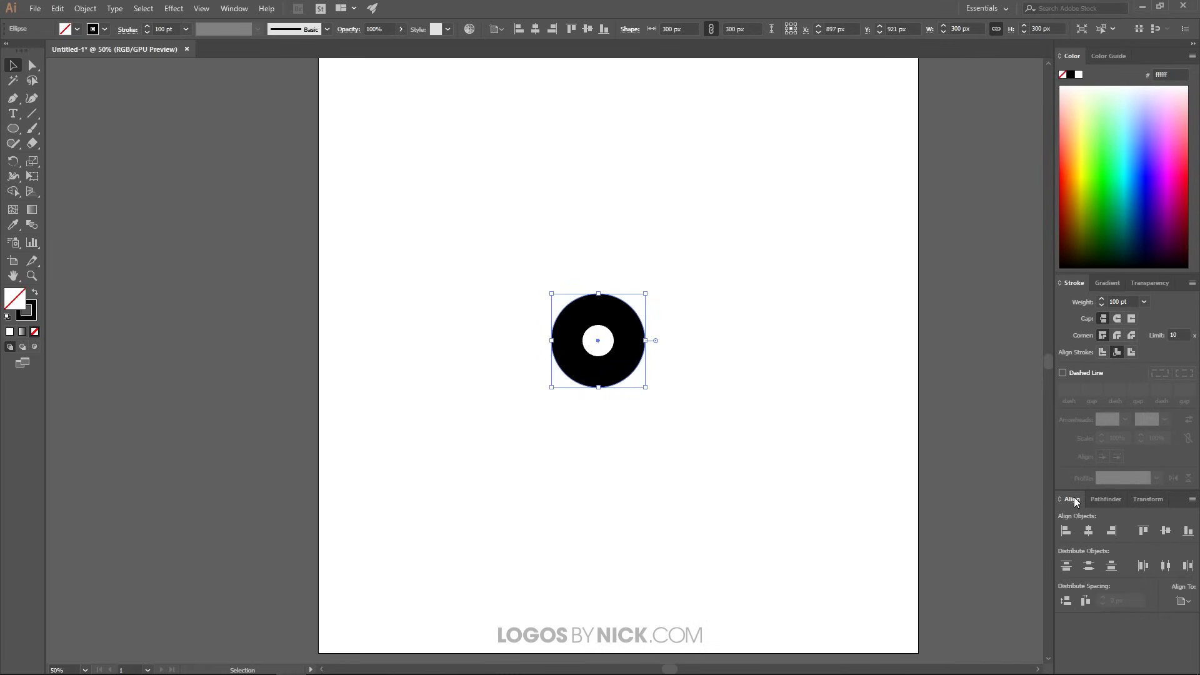
pyautogui.click(1182, 600)
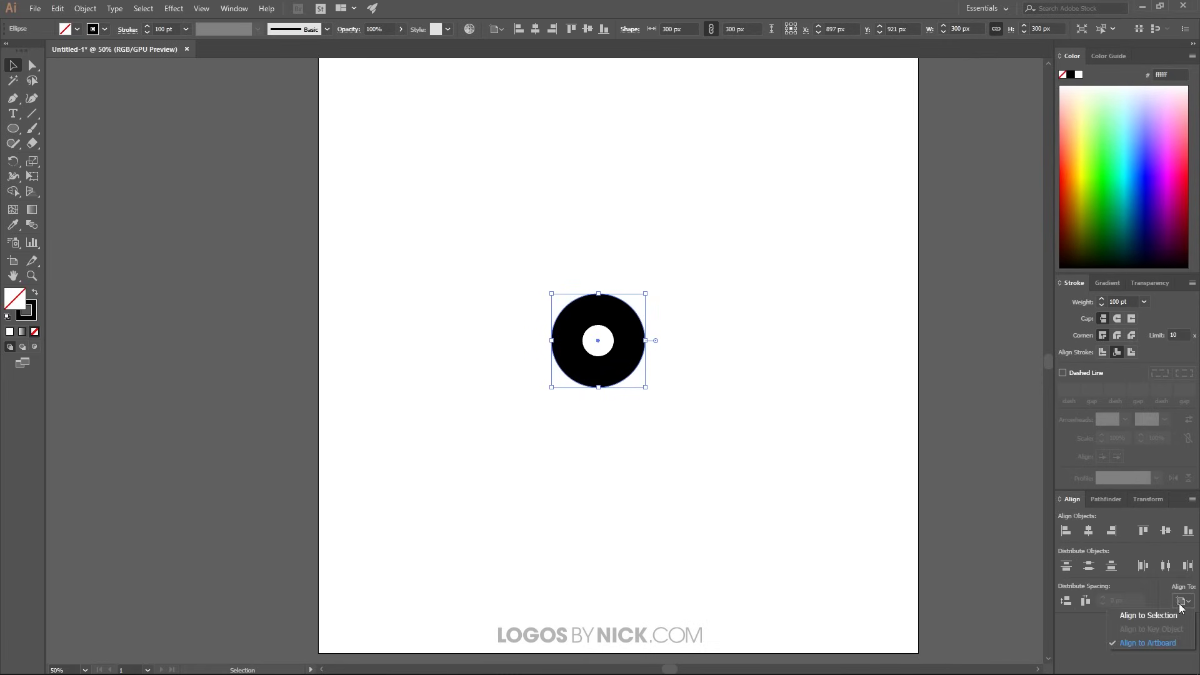
pyautogui.click(1158, 642)
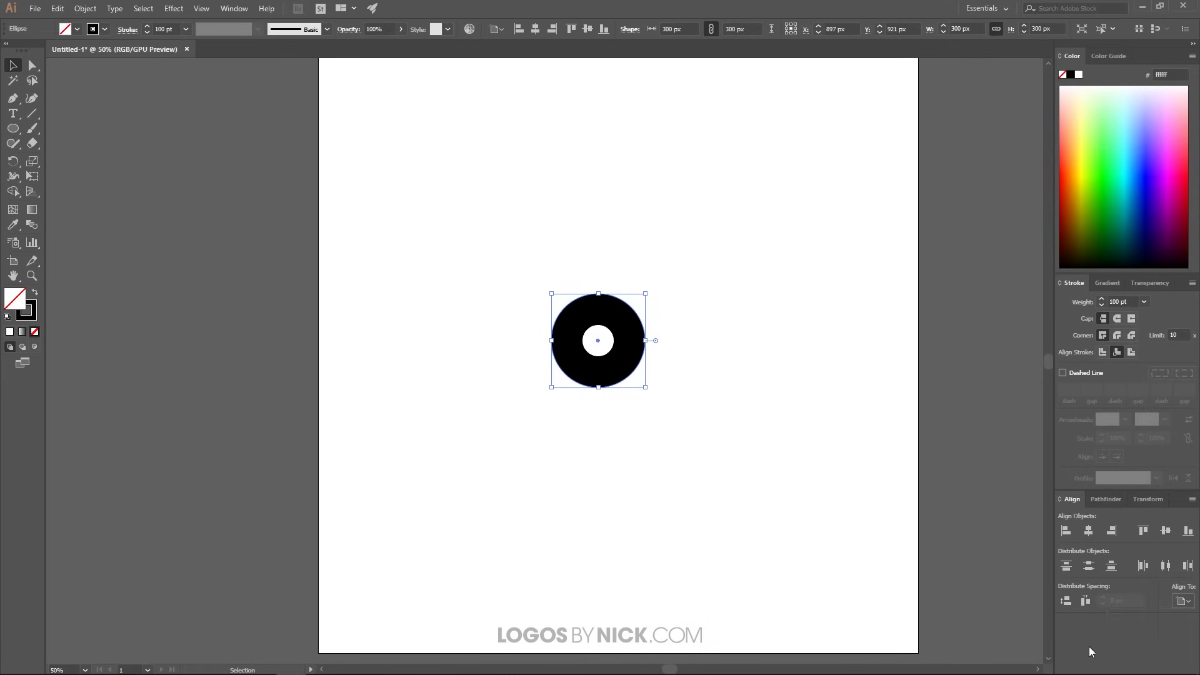
pyautogui.click(1088, 532)
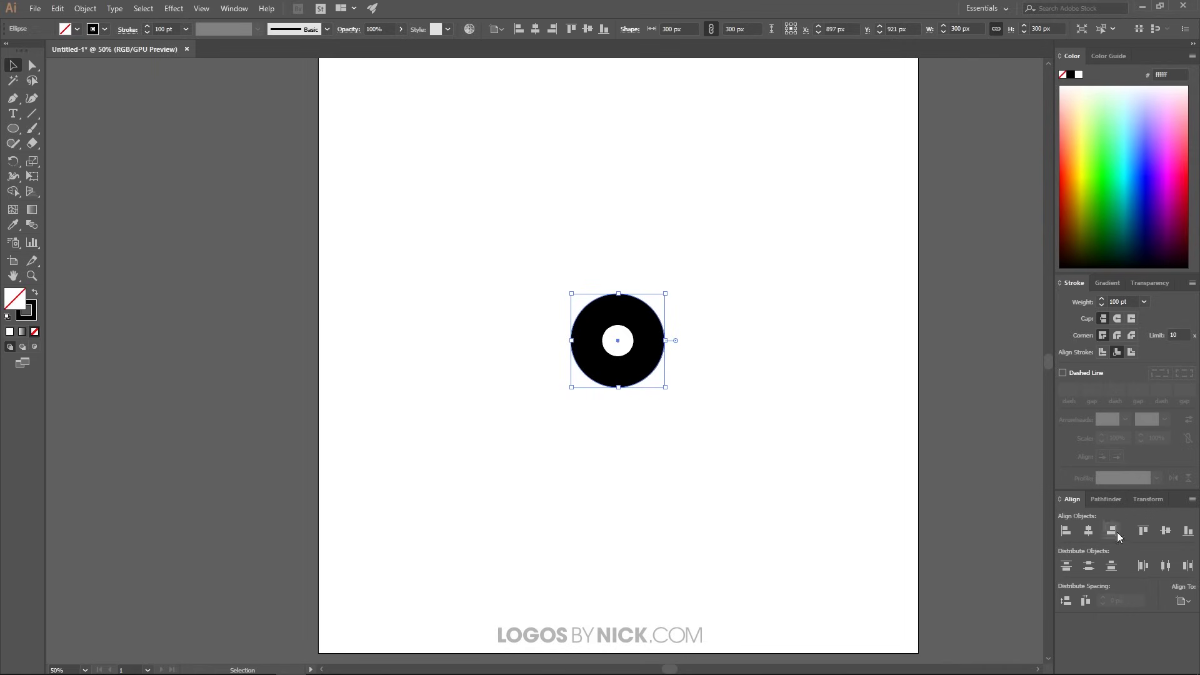
pyautogui.click(1165, 530)
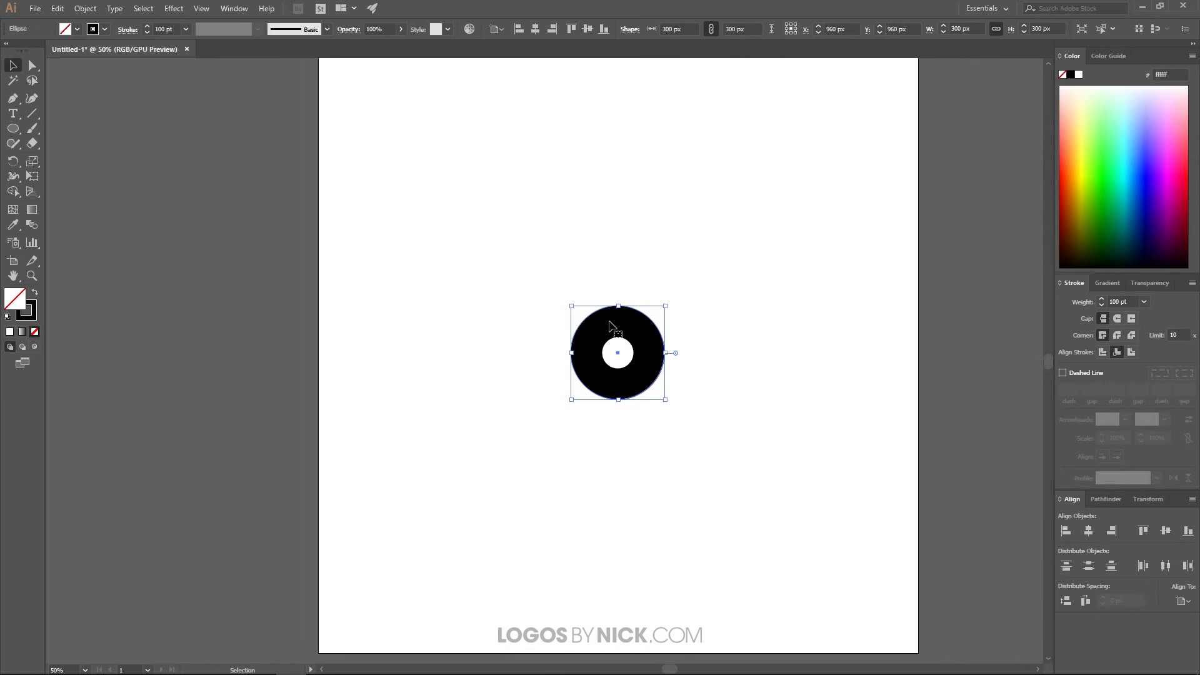
# Copy the 300 px circle, paste it in place and scale the copy proportionally to 700 px wide.
pyautogui.click(57, 8)
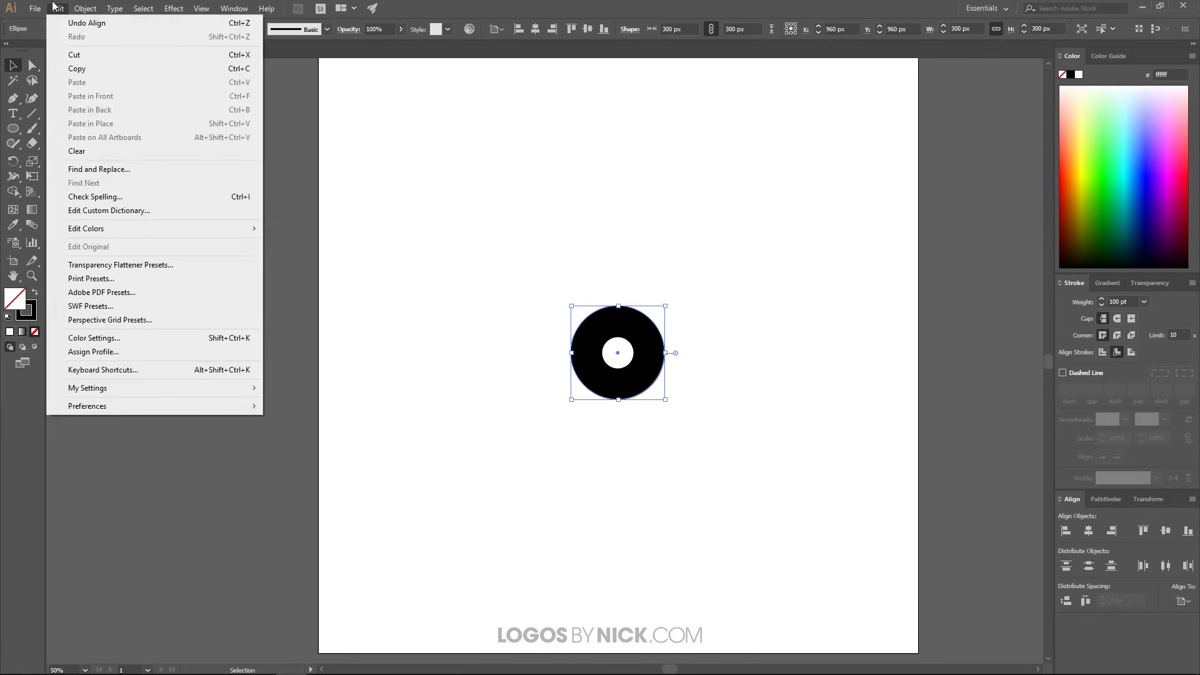
pyautogui.click(80, 72)
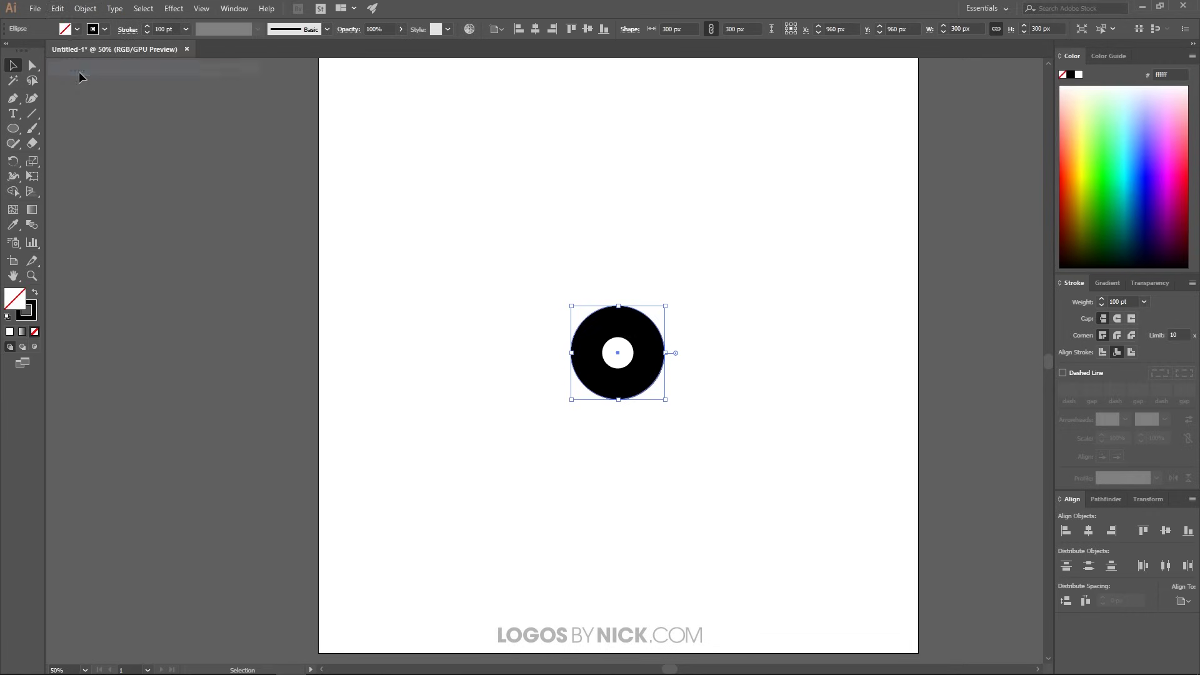
pyautogui.click(57, 8)
pyautogui.click(85, 124)
pyautogui.doubleClick(964, 29)
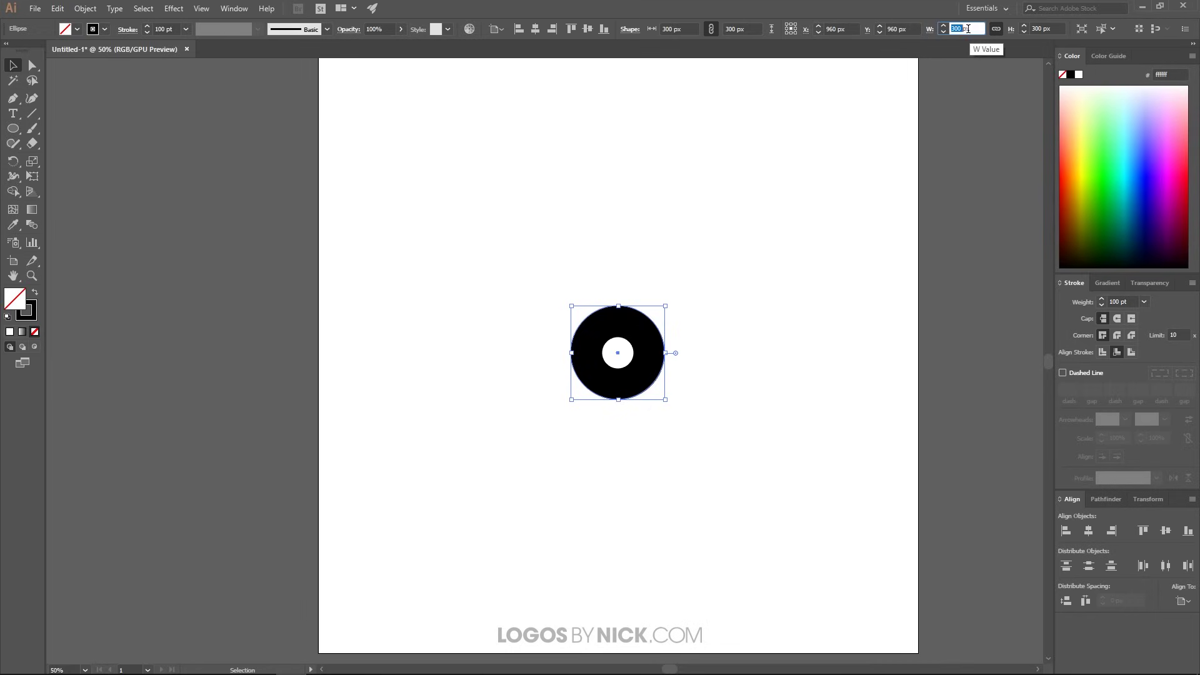
pyautogui.write('700')
pyautogui.press('Return')
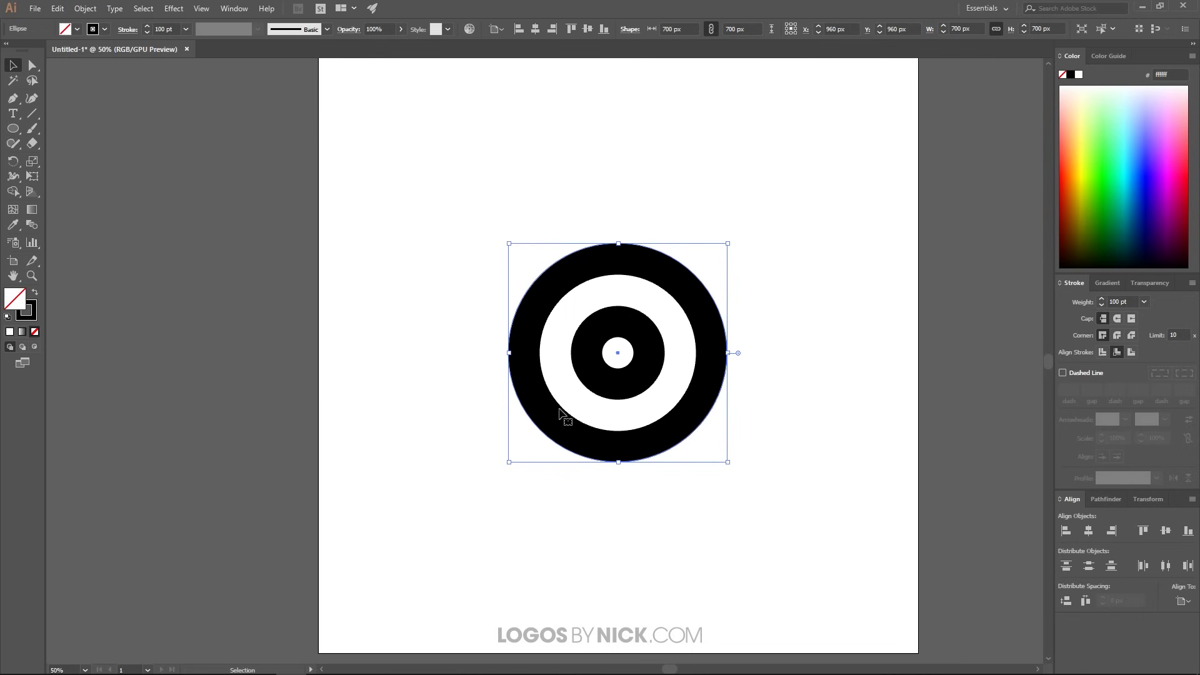
# Duplicate the 700 px ring in place and scale the duplicate proportionally to 1100 px wide.
pyautogui.click(57, 8)
pyautogui.click(77, 68)
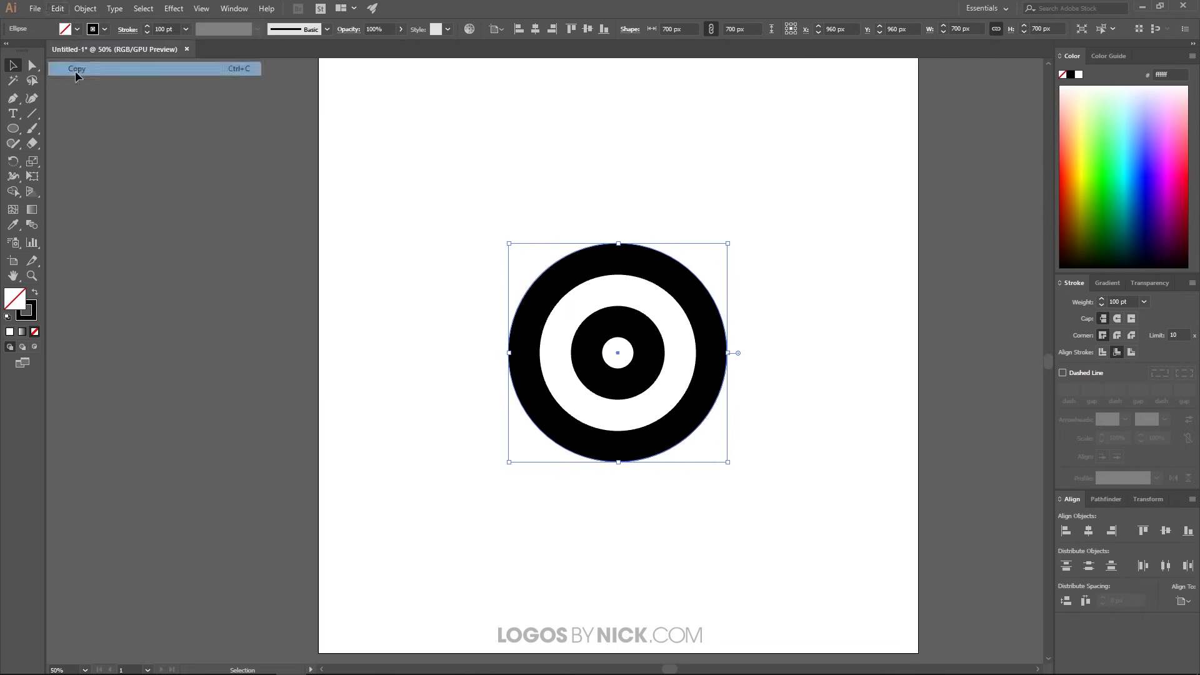
pyautogui.click(42, 10)
pyautogui.moveTo(57, 8)
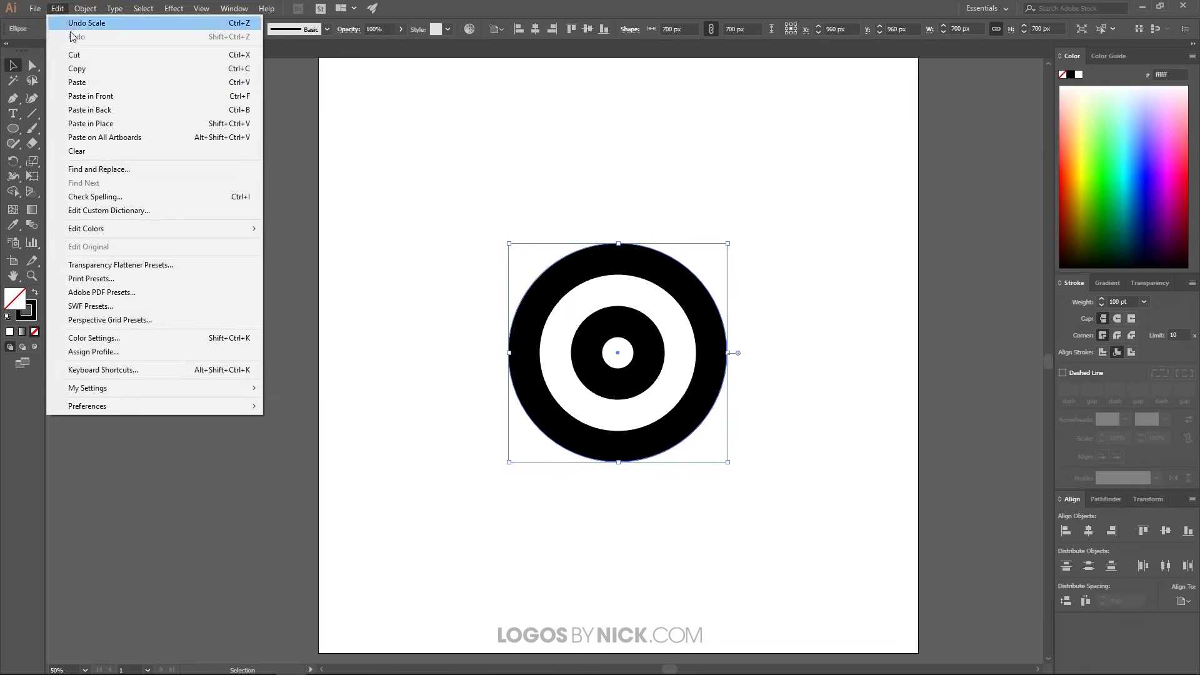
pyautogui.click(108, 123)
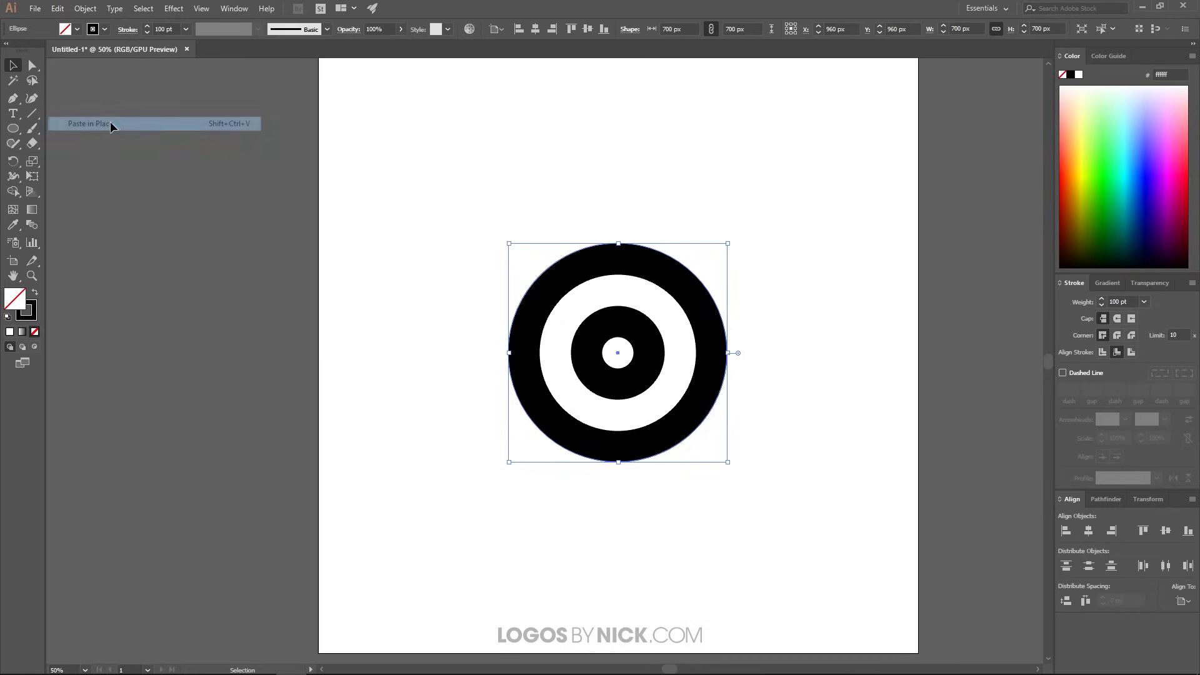
pyautogui.click(957, 29)
pyautogui.write('1')
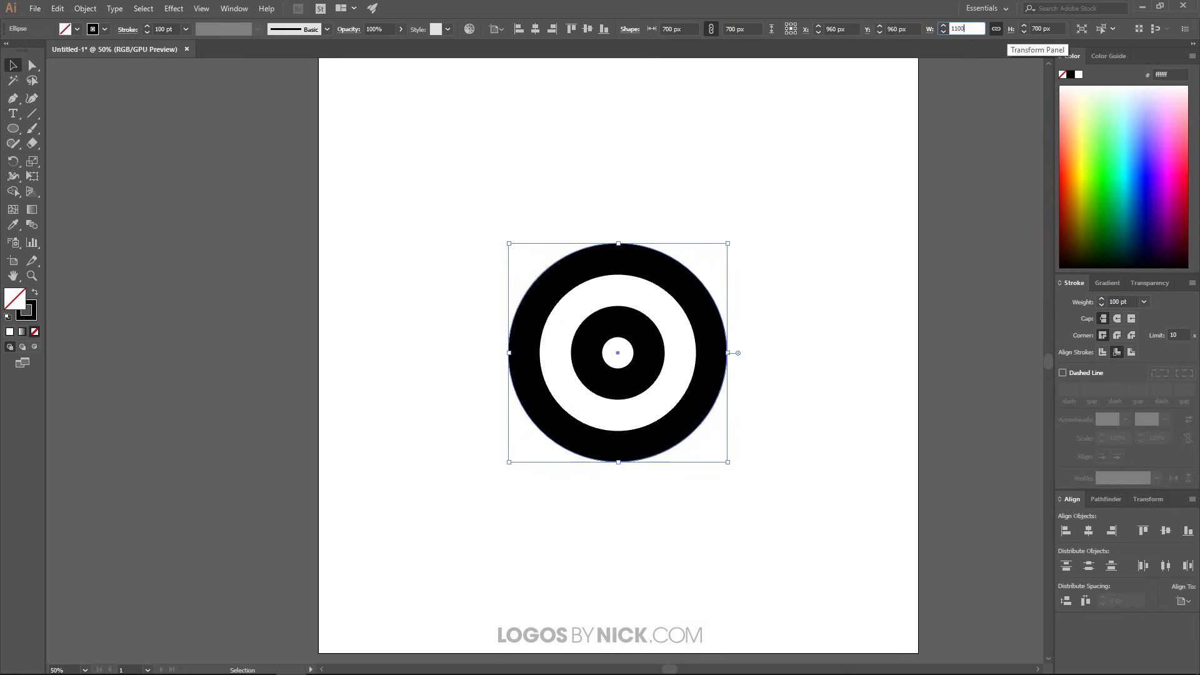
pyautogui.write('100')
pyautogui.press('Return')
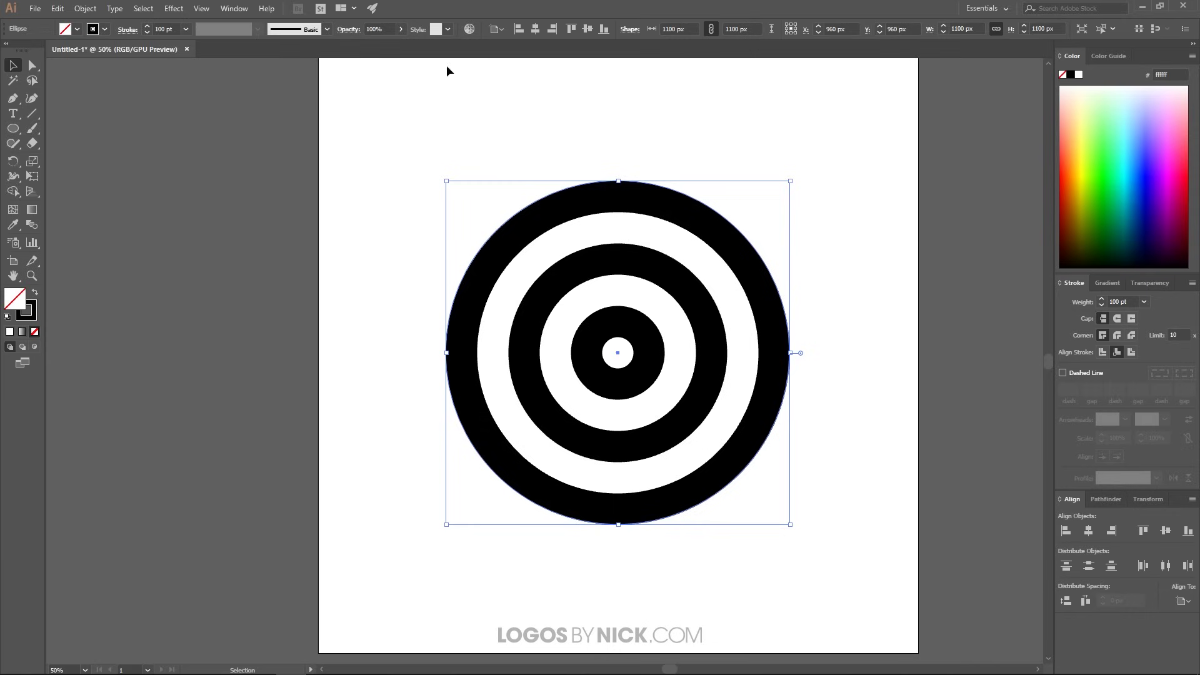
# Duplicate the 1100 px ring in place and scale the duplicate proportionally to 1500 px wide.
pyautogui.click(57, 8)
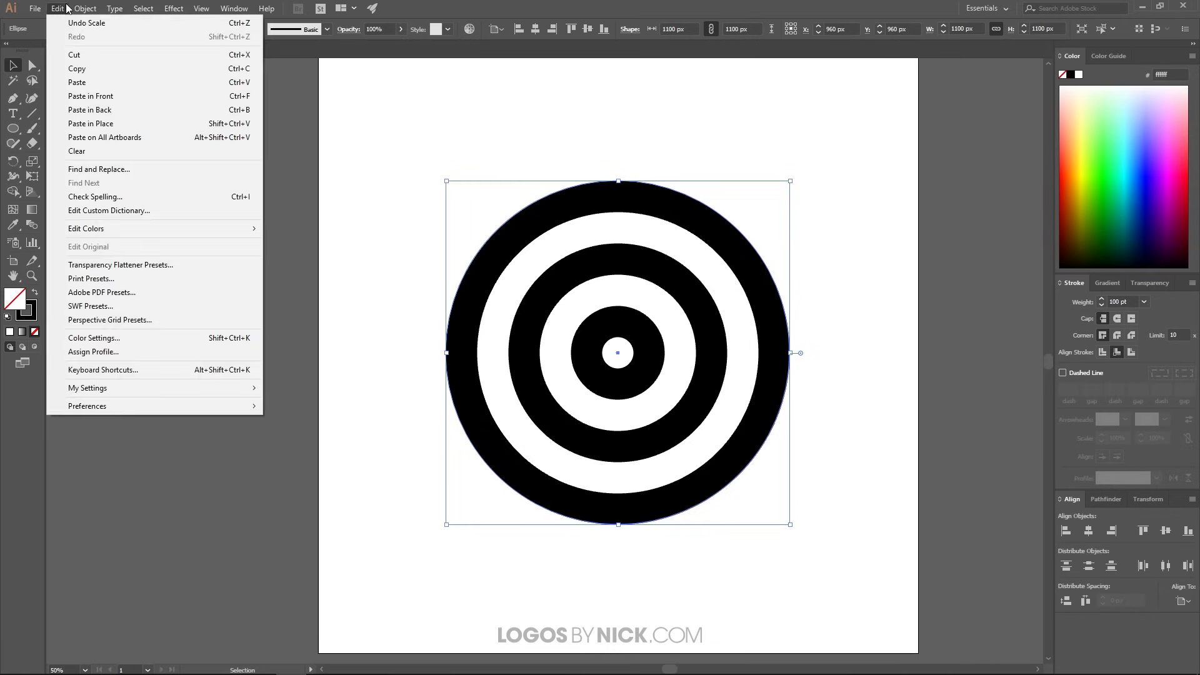
pyautogui.click(91, 69)
pyautogui.click(57, 8)
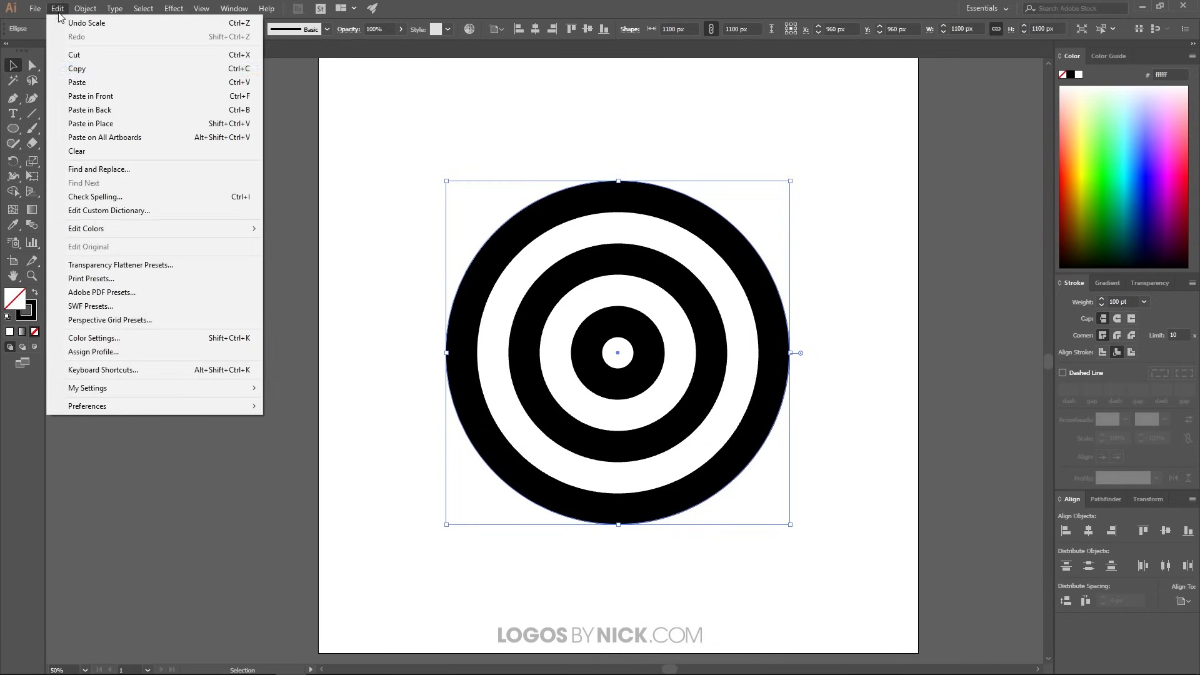
pyautogui.click(84, 127)
pyautogui.click(969, 29)
pyautogui.write('1500')
pyautogui.press('Return')
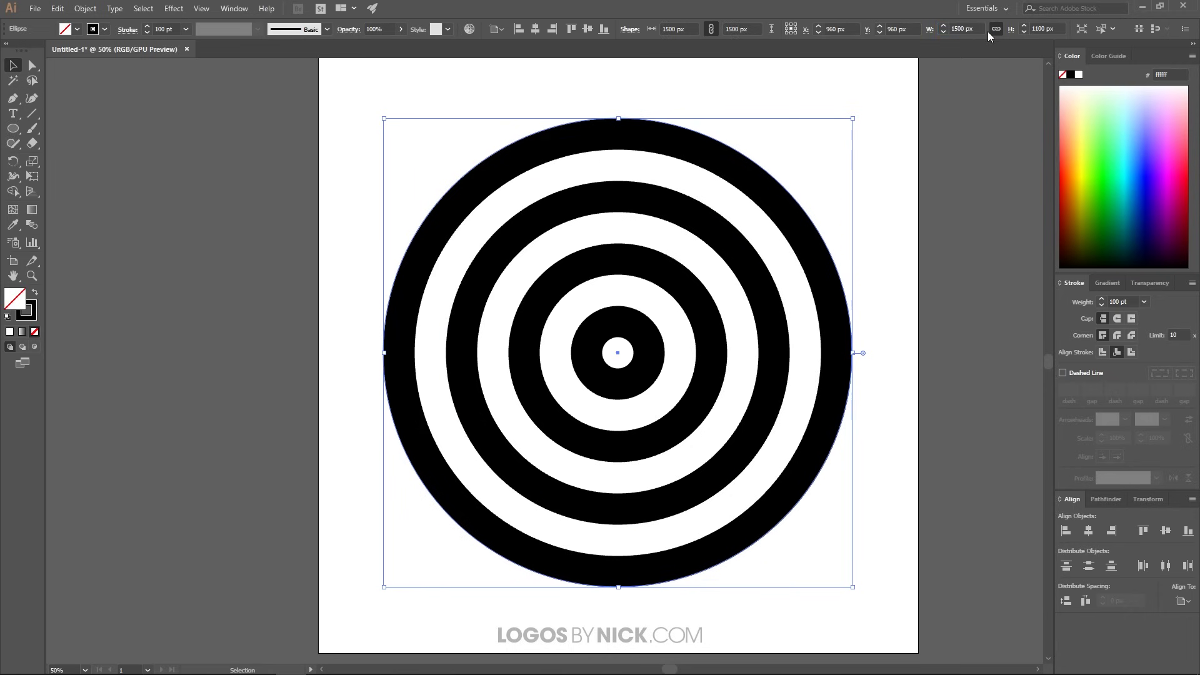
# Duplicate the 1500 px ring in place and scale the duplicate proportionally to 1900 px wide.
pyautogui.click(57, 8)
pyautogui.click(81, 69)
pyautogui.click(57, 8)
pyautogui.click(84, 125)
pyautogui.click(963, 28)
pyautogui.write('1900')
pyautogui.press('Return')
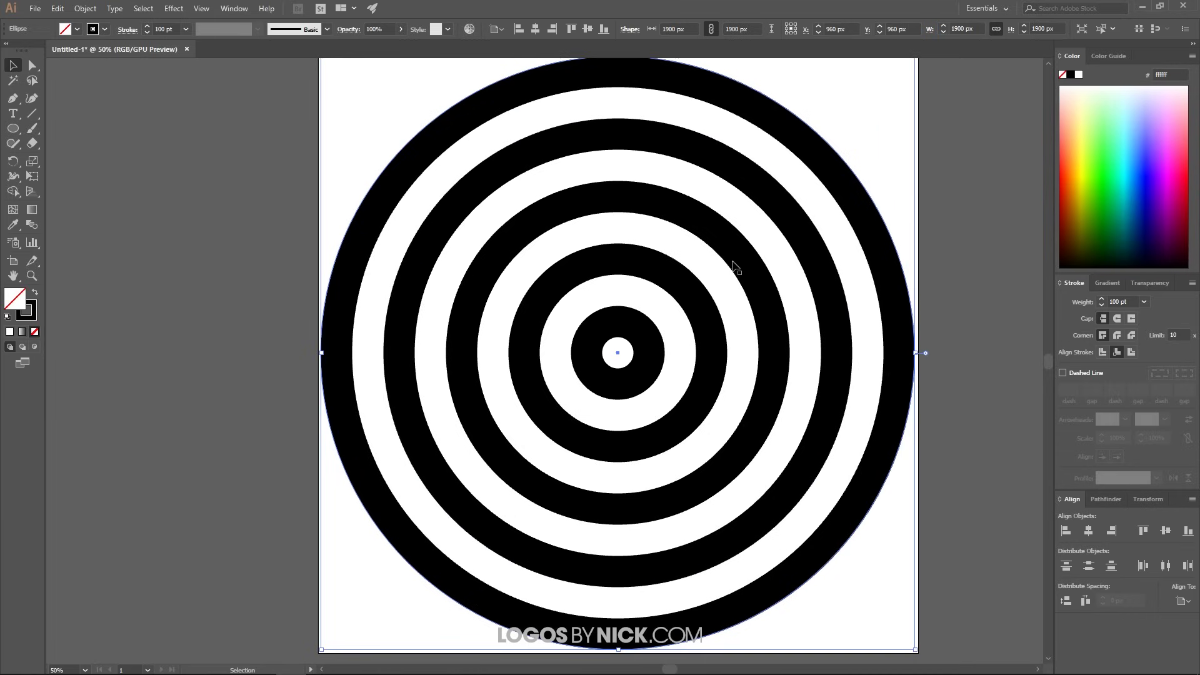
# Select all the rings and convert their strokes to filled outlines with Outline Stroke.
pyautogui.scroll(-1, 752, 325)
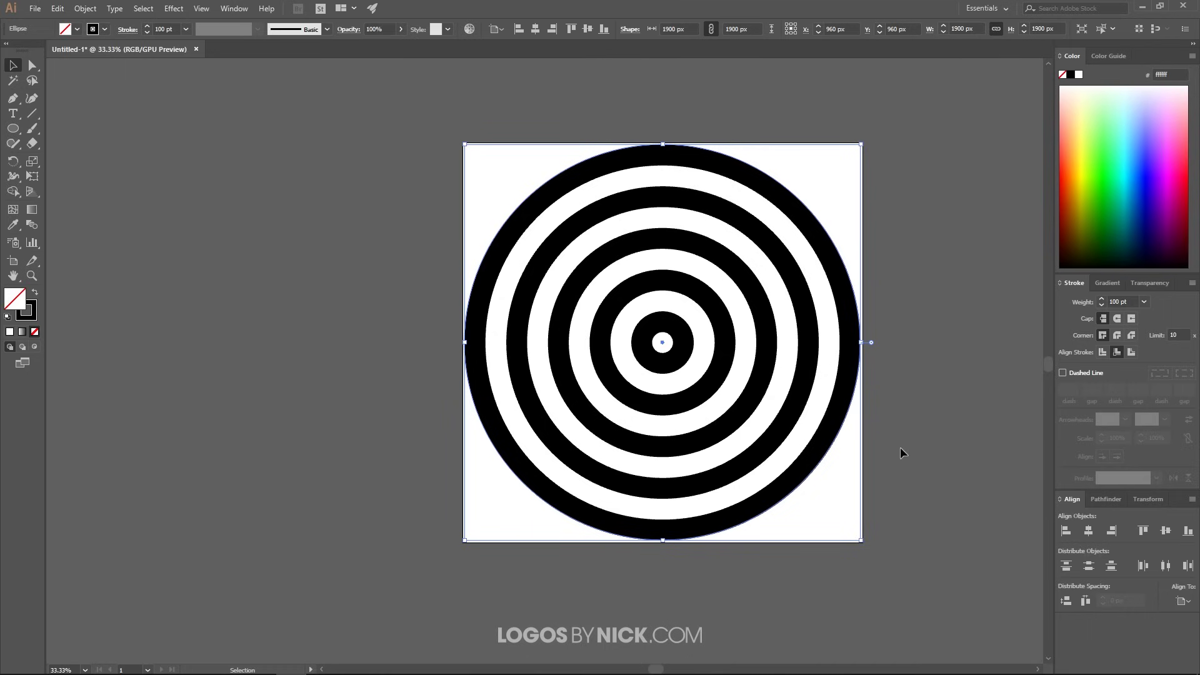
pyautogui.hotkey('ctrl', 'a')
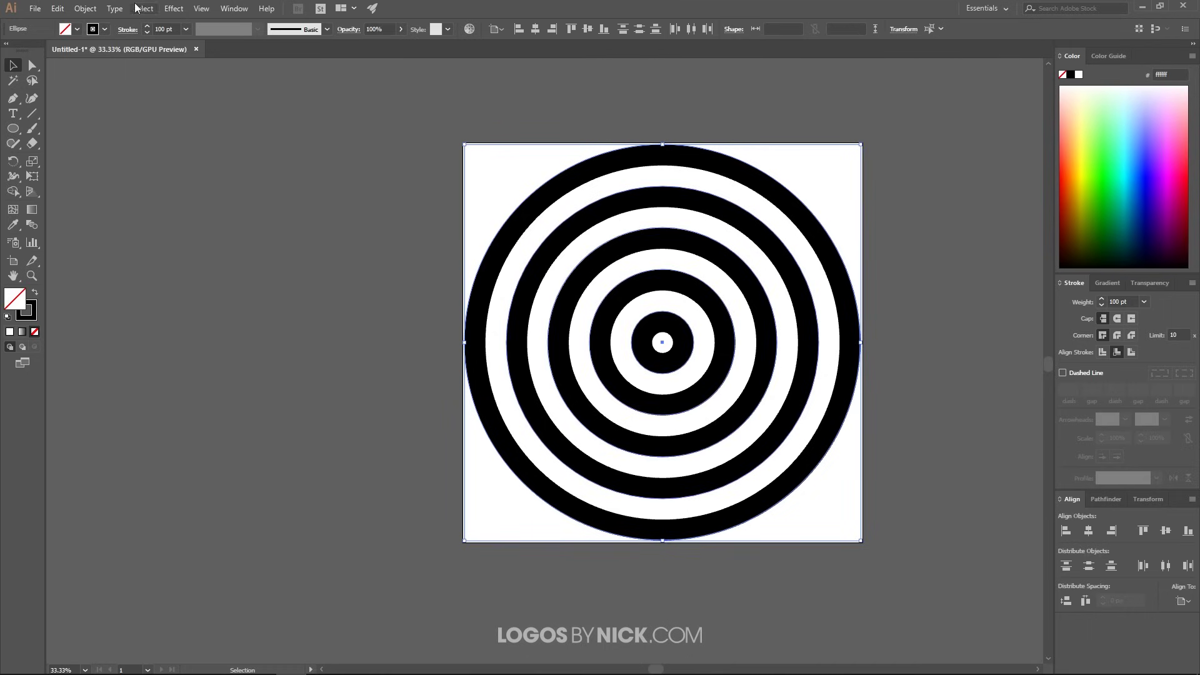
pyautogui.click(85, 8)
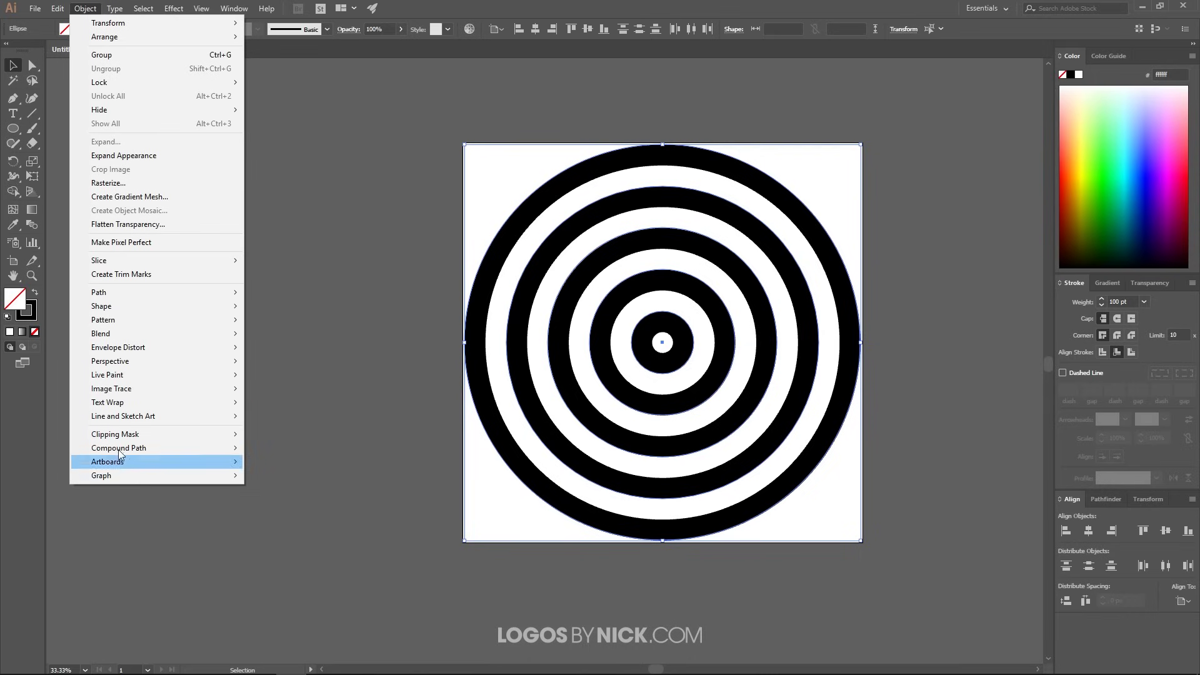
pyautogui.moveTo(124, 297)
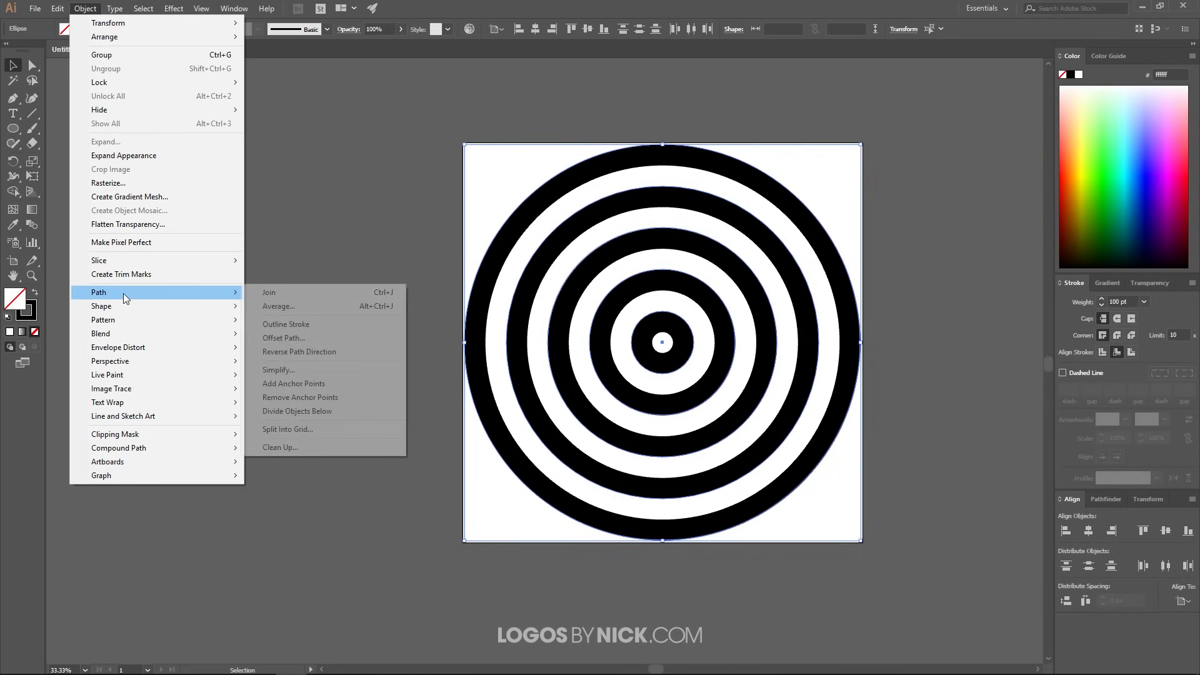
pyautogui.click(308, 325)
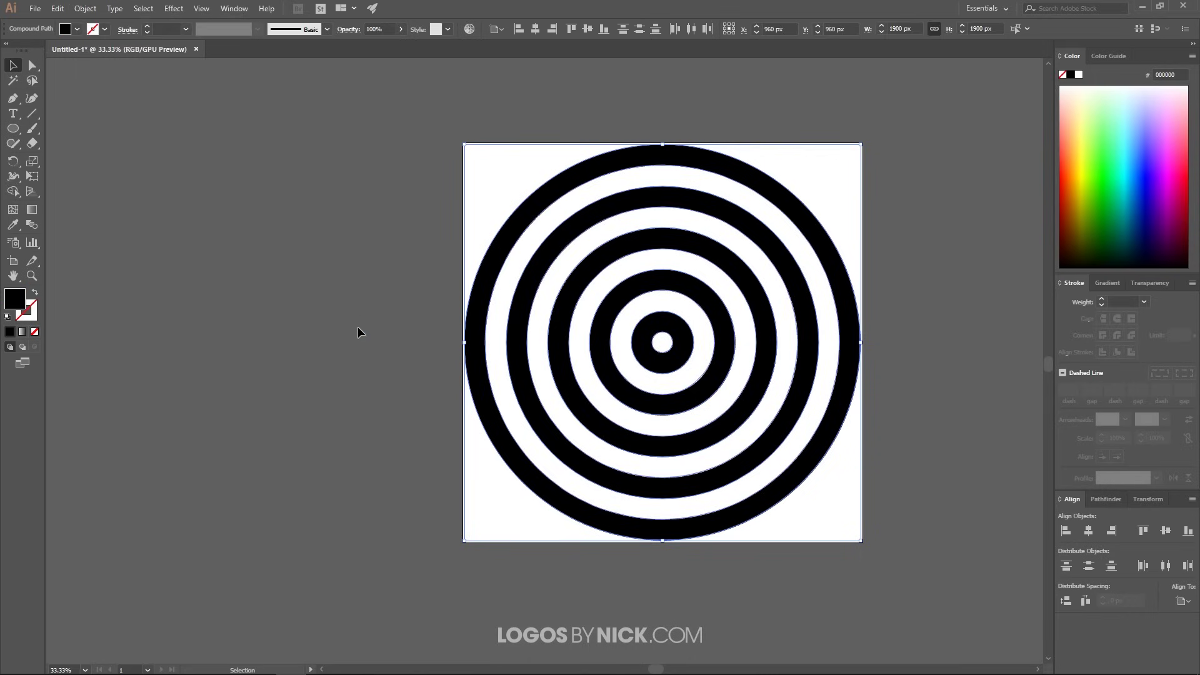
# Combine the outlined rings into one compound path and scale it proportionally about its center to about 1050 px wide.
pyautogui.click(89, 9)
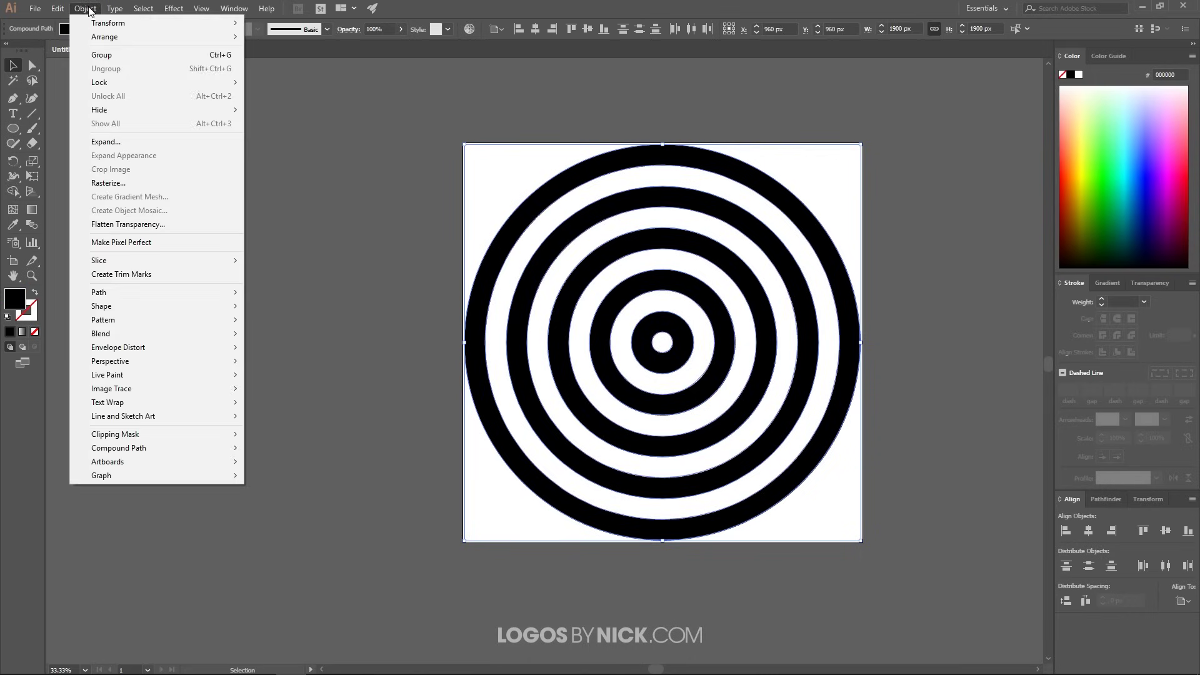
pyautogui.moveTo(144, 451)
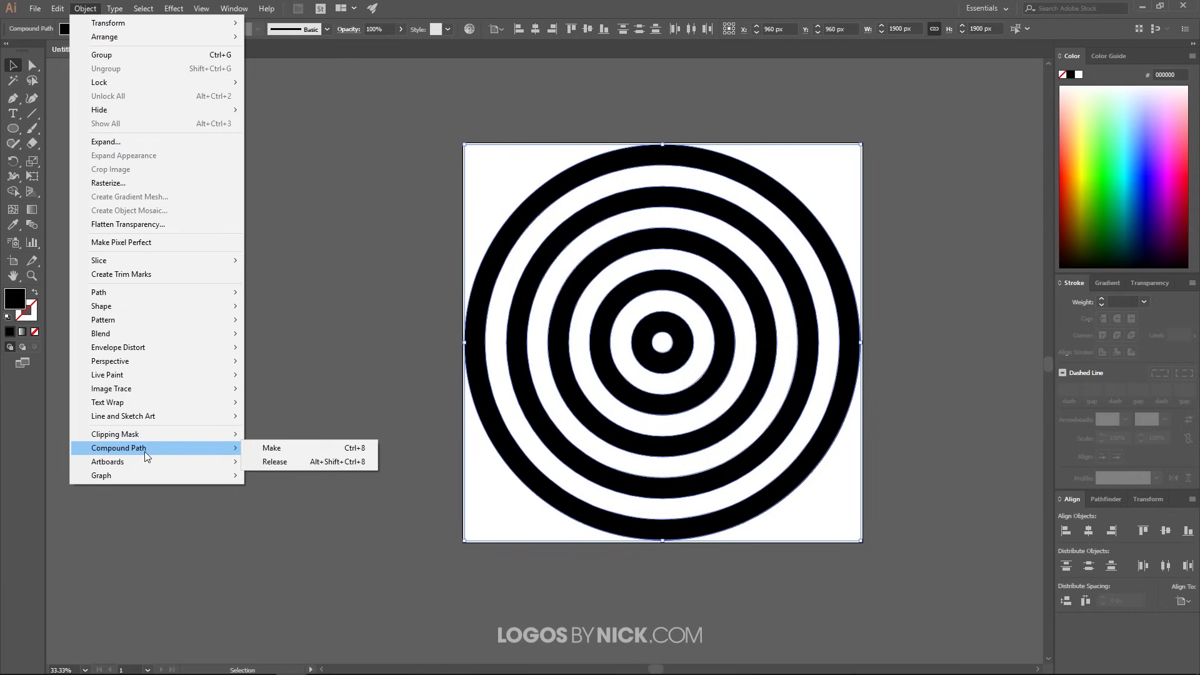
pyautogui.click(288, 448)
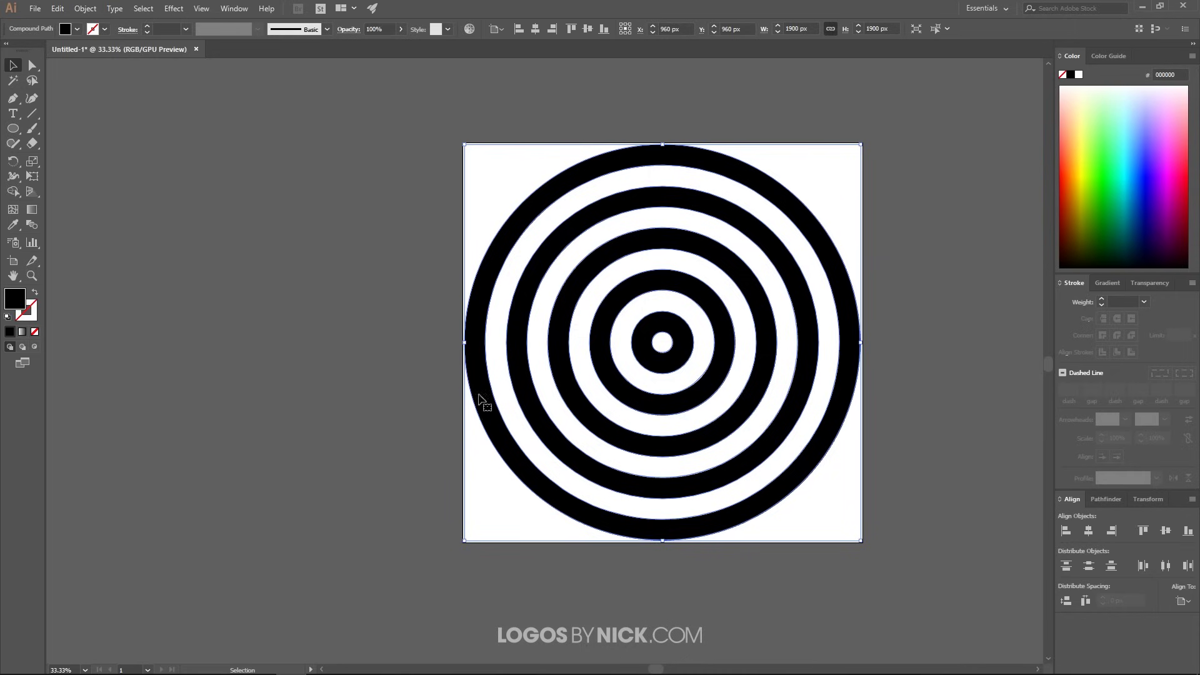
pyautogui.press('shift')
pyautogui.moveTo(863, 346); pyautogui.dragTo(774, 354)
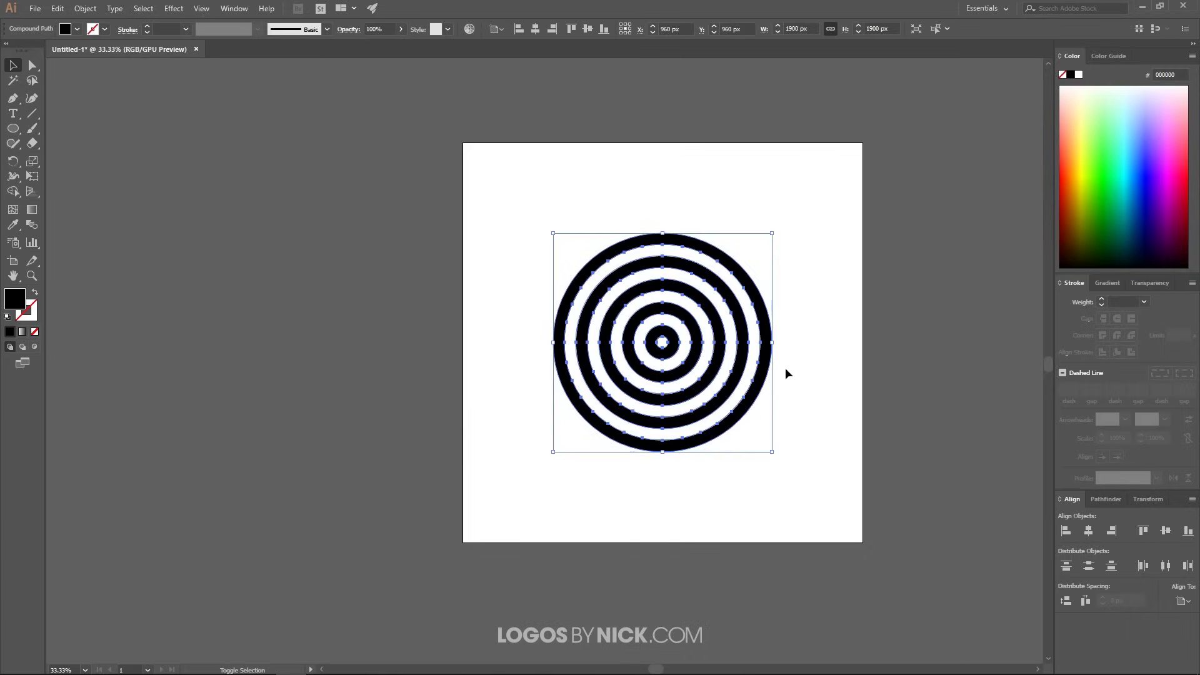
pyautogui.scroll(1, 764, 341)
pyautogui.scroll(1, 763, 341)
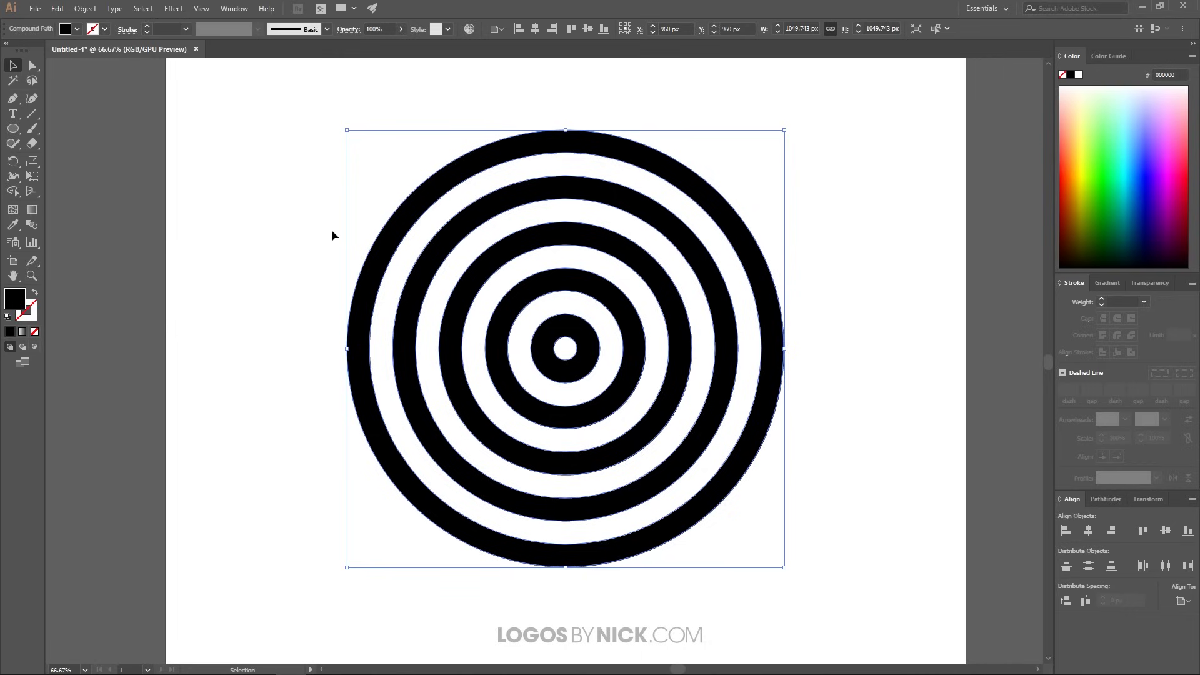
# Enable Smart Guides and draw a square of about 525 px exactly covering the upper-left quarter of the rings.
pyautogui.click(201, 9)
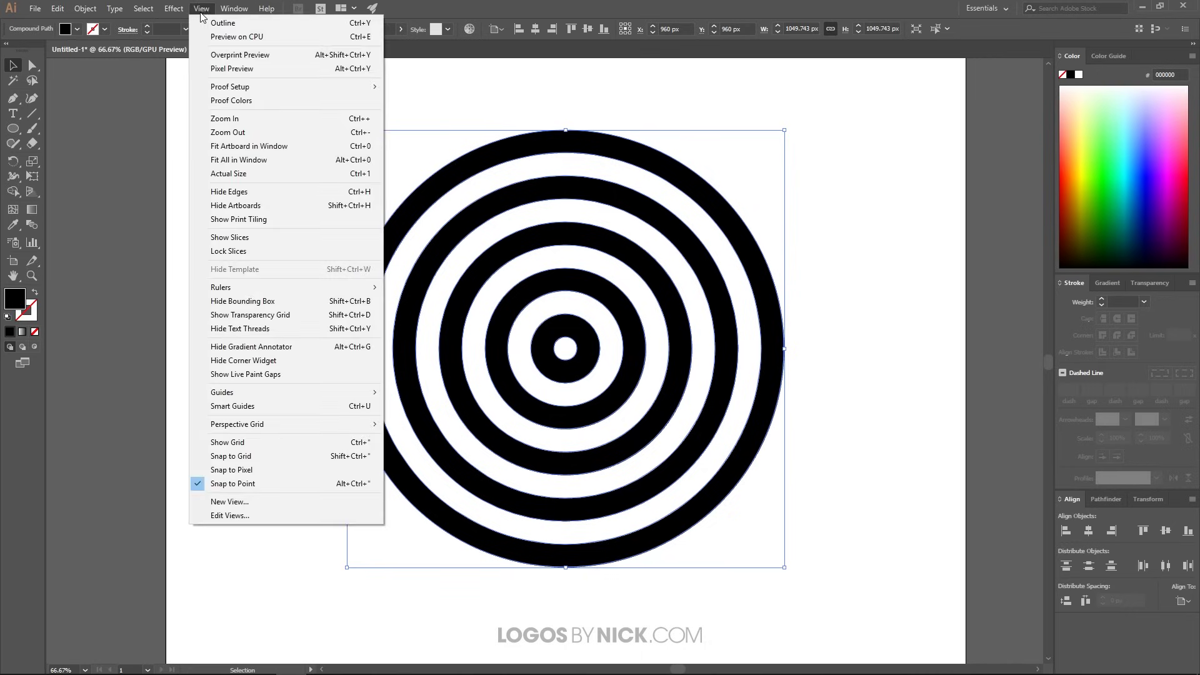
pyautogui.click(245, 406)
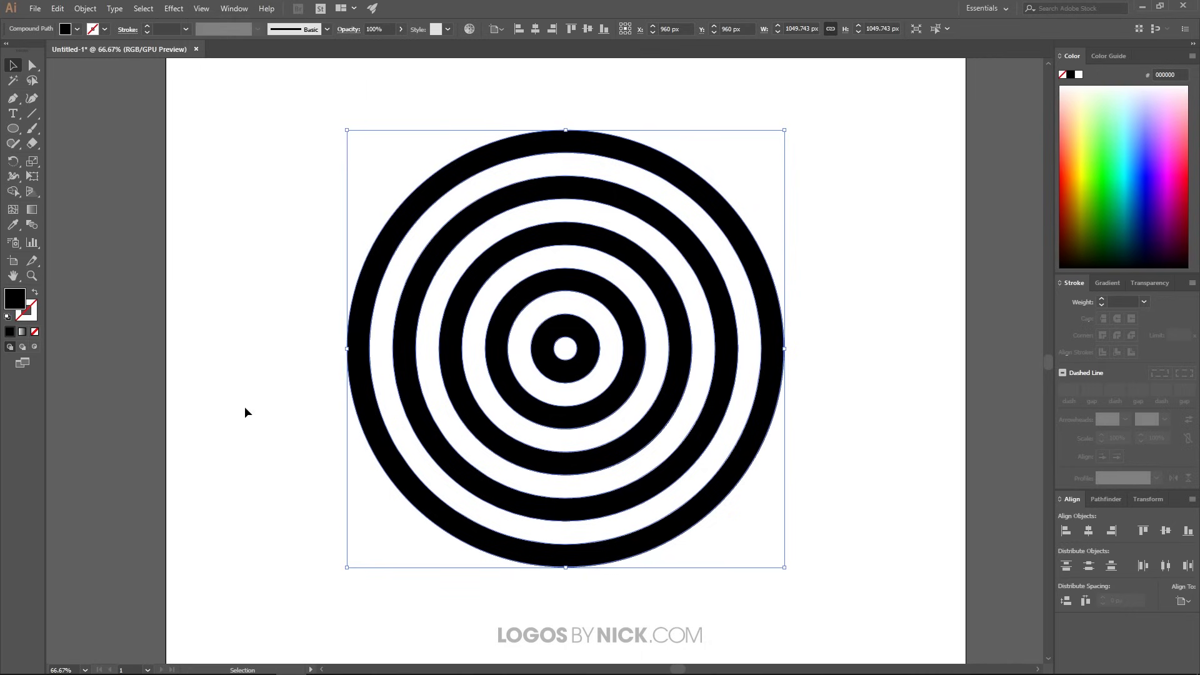
pyautogui.click(17, 130)
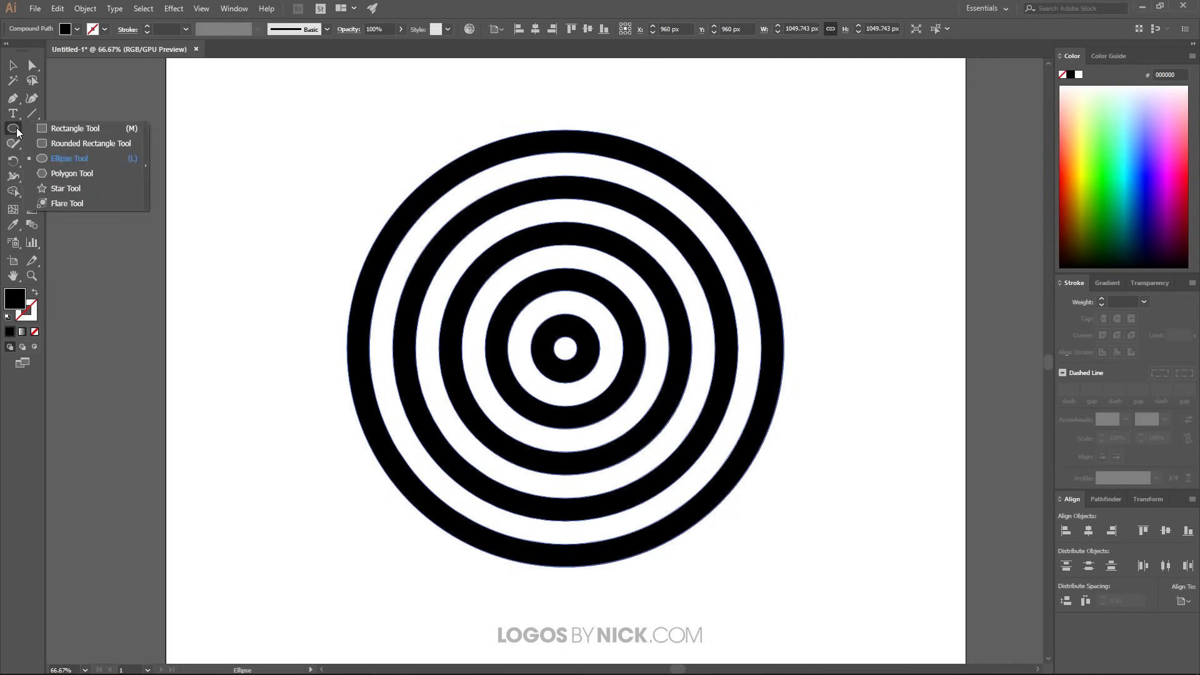
pyautogui.click(64, 129)
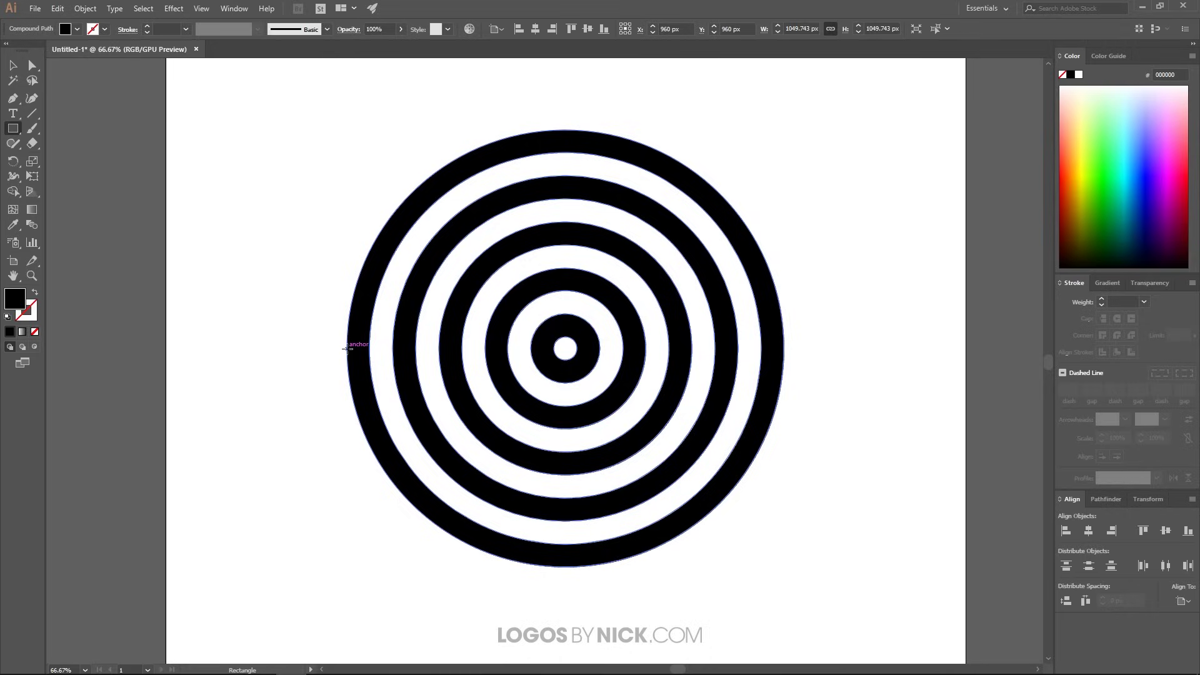
pyautogui.moveTo(348, 349); pyautogui.dragTo(566, 130)
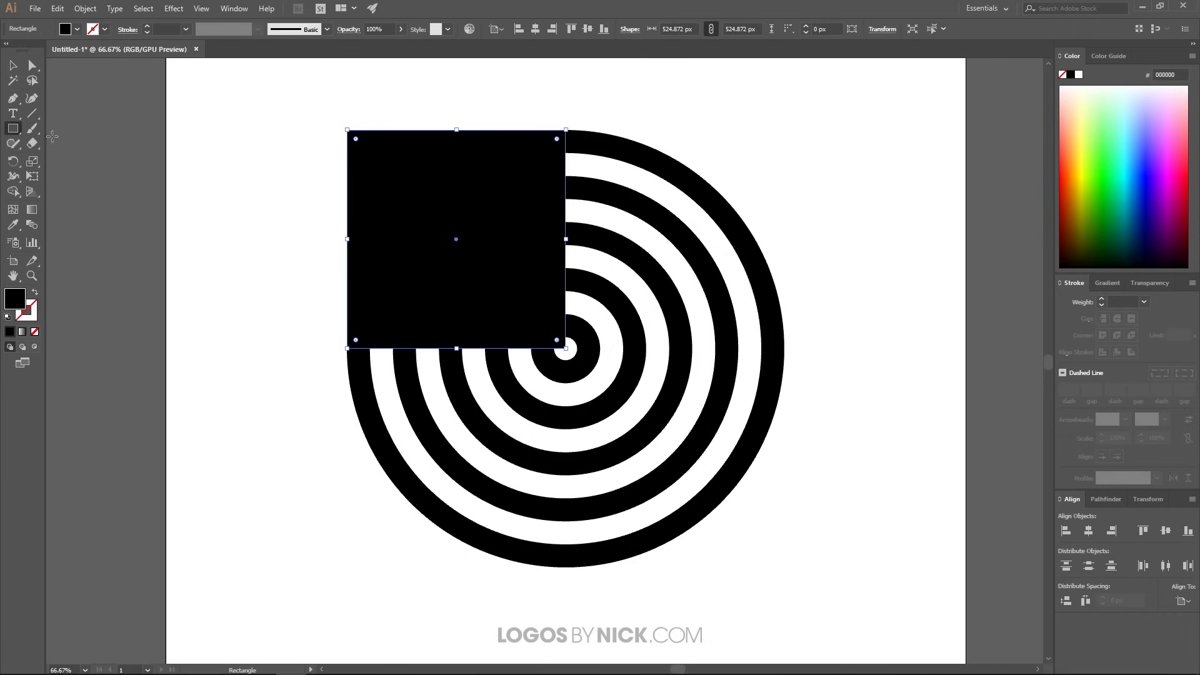
# Select the square together with the rings and bring up the Pathfinder operations.
pyautogui.click(14, 65)
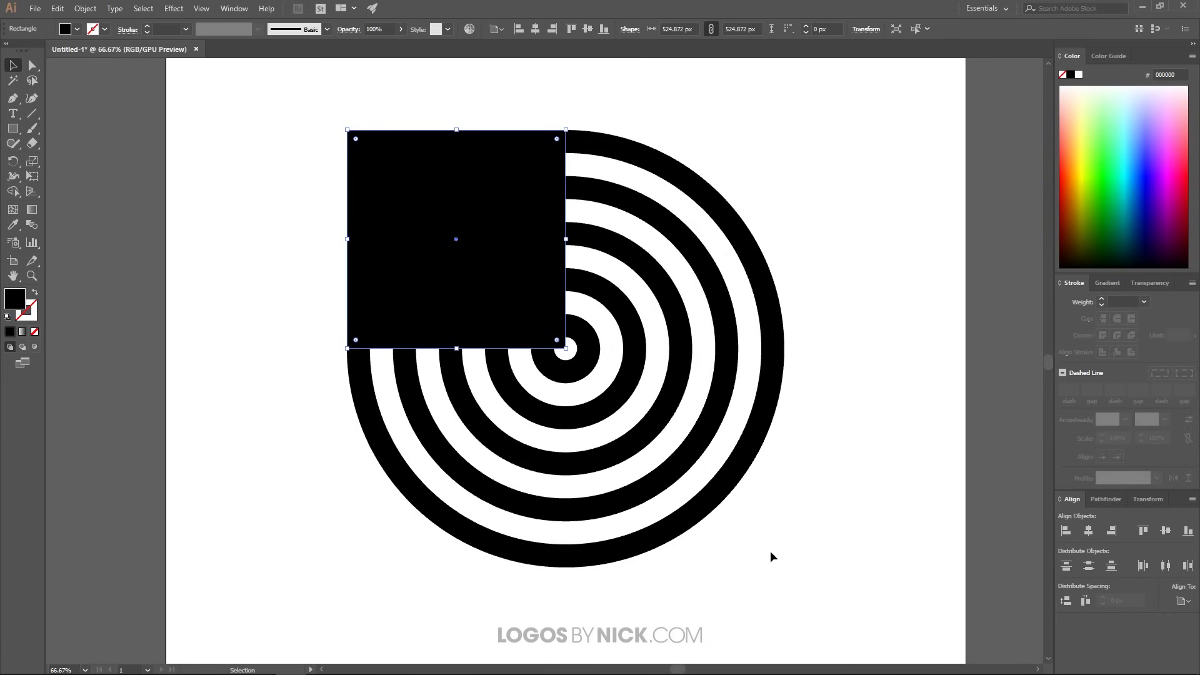
pyautogui.moveTo(877, 588); pyautogui.dragTo(295, 95)
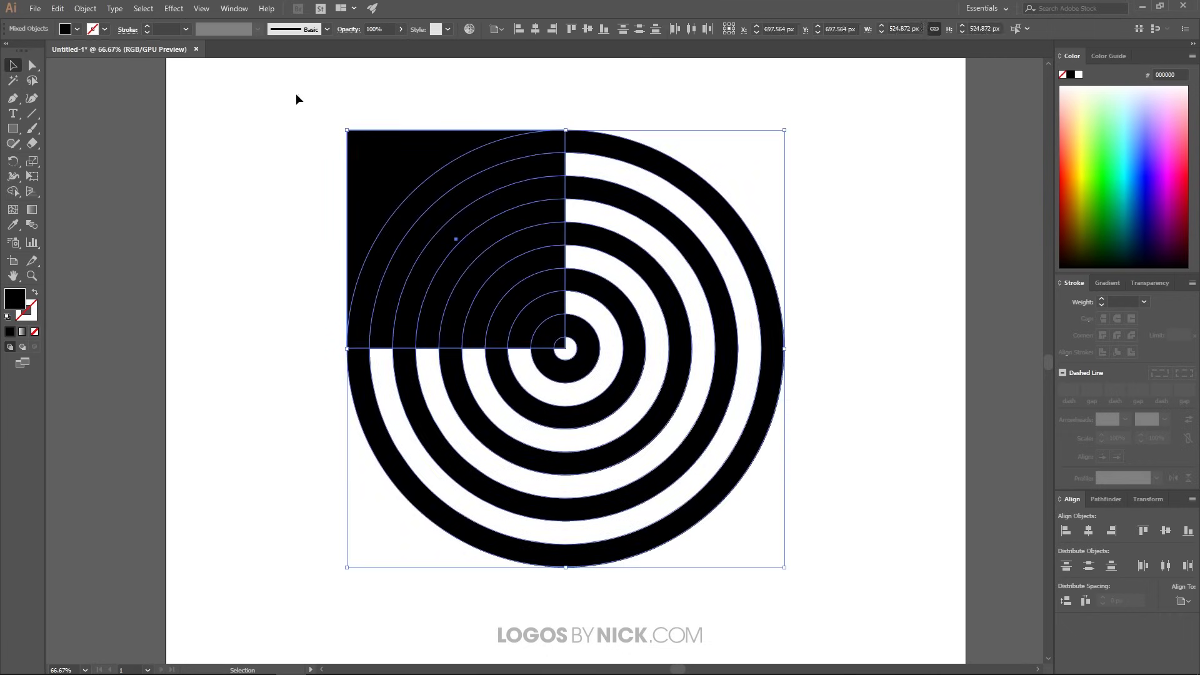
pyautogui.click(1112, 500)
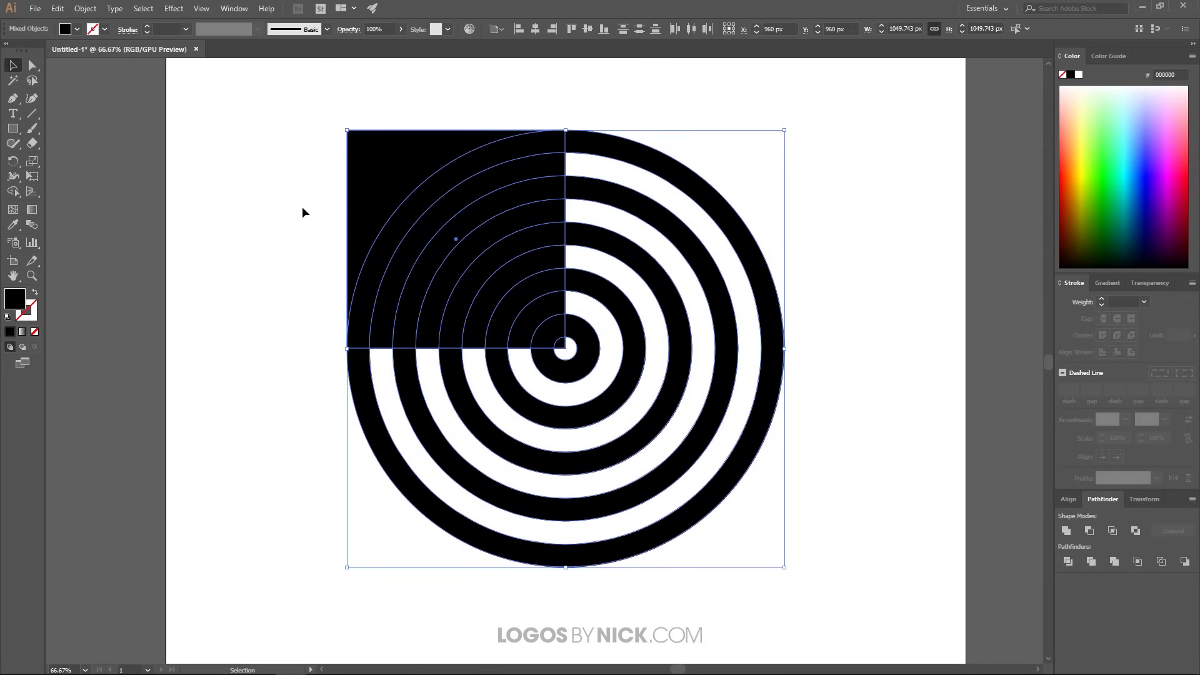
pyautogui.click(234, 8)
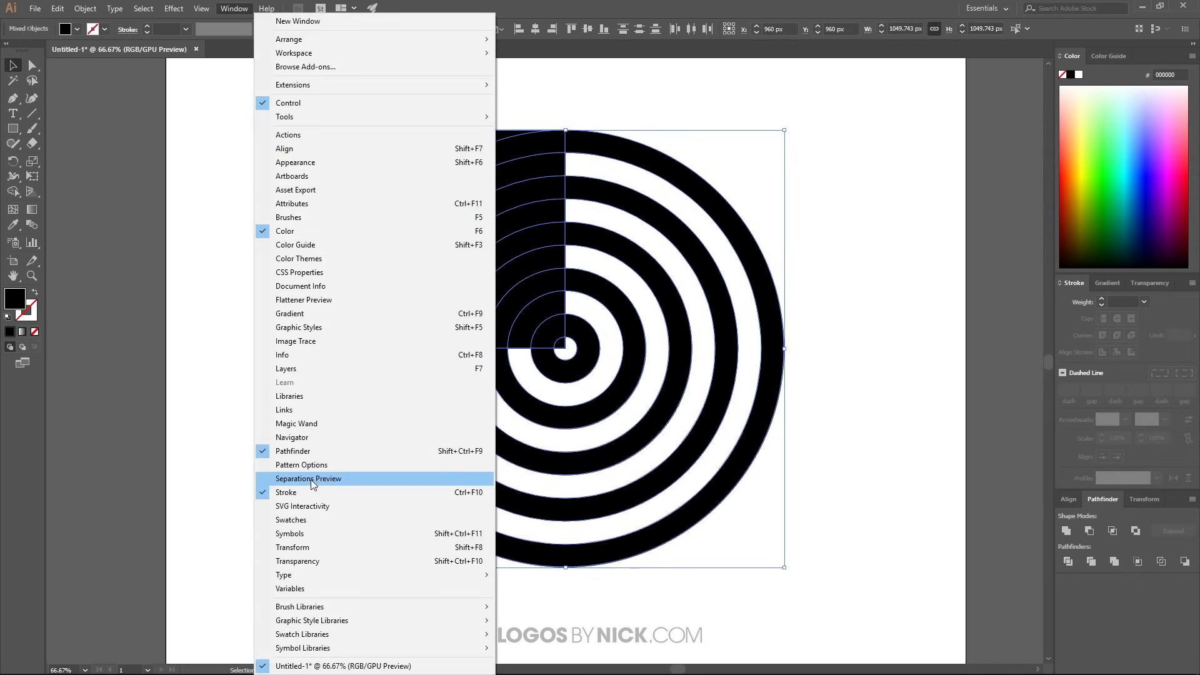
pyautogui.click(235, 8)
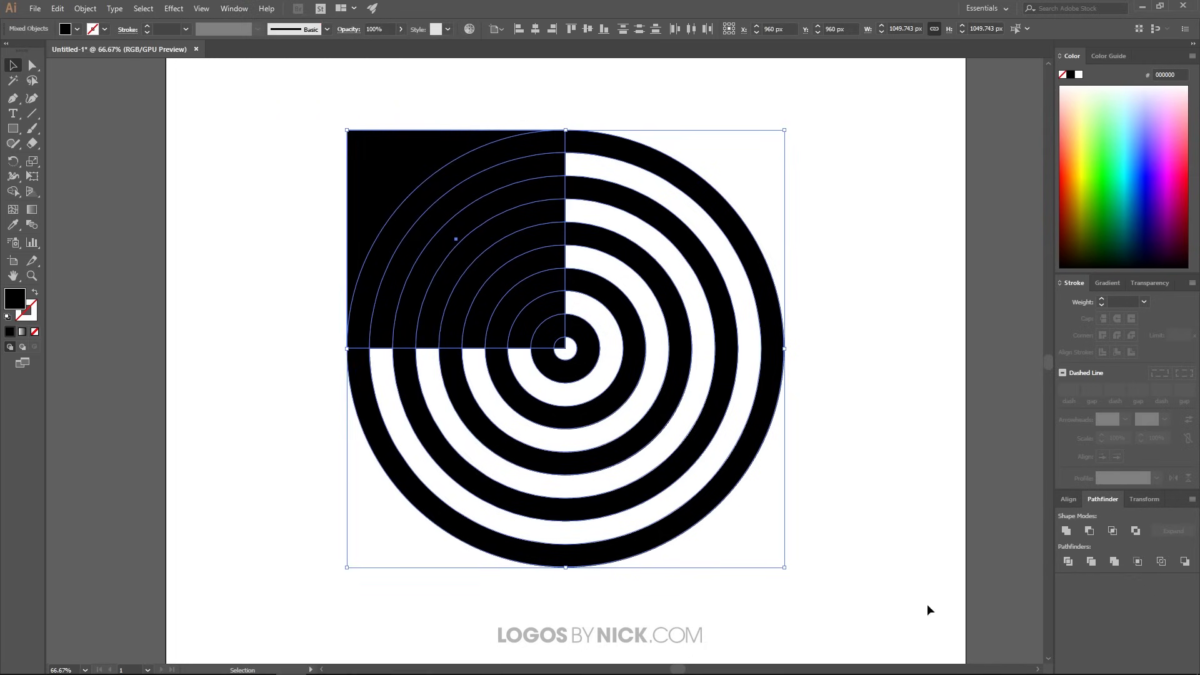
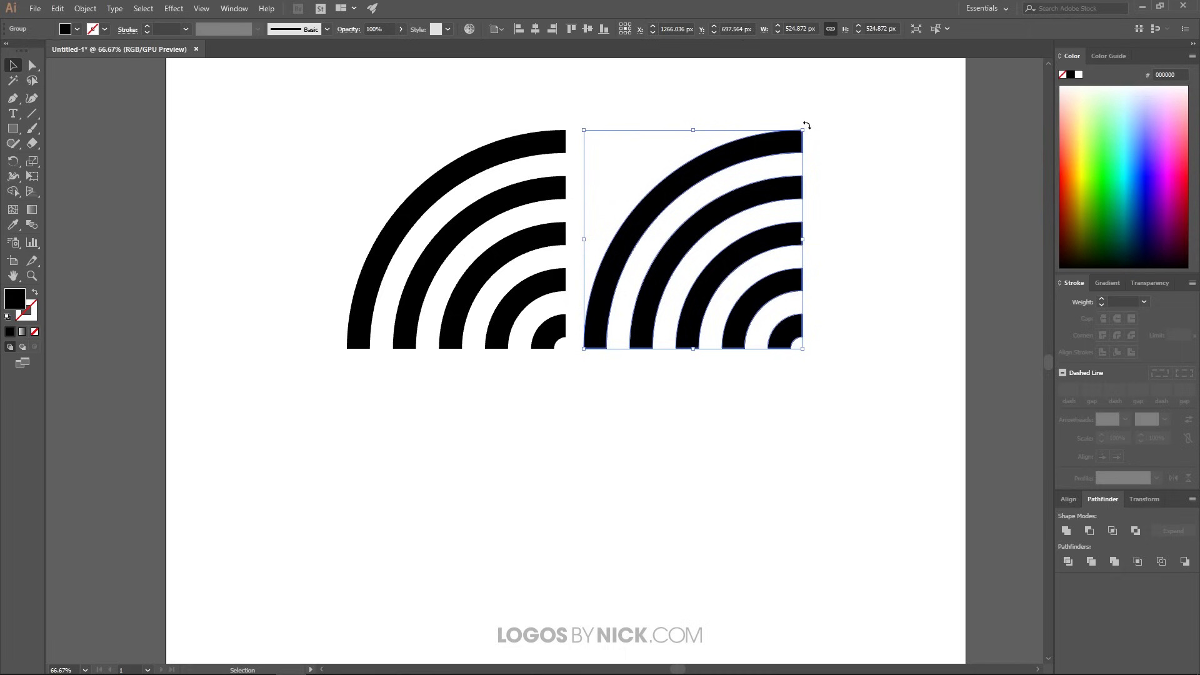
# Rotate the duplicated quarter-ring group 90° clockwise and turn Smart Guides off.
pyautogui.moveTo(805, 126); pyautogui.dragTo(763, 349)
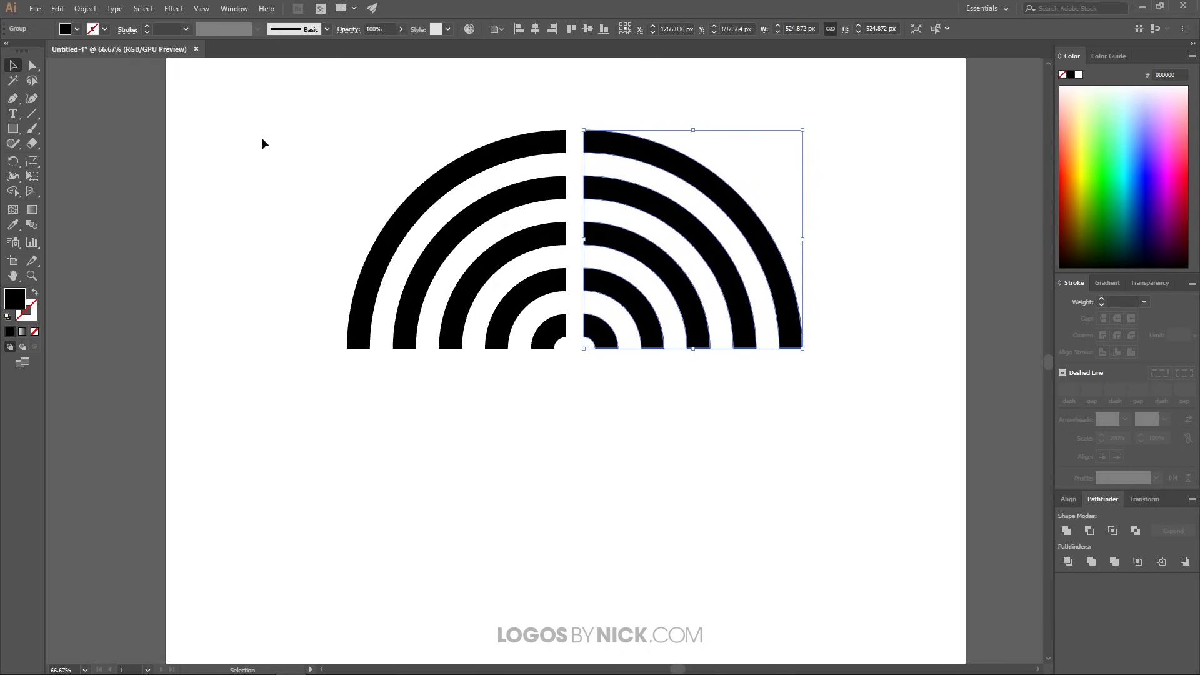
pyautogui.click(201, 8)
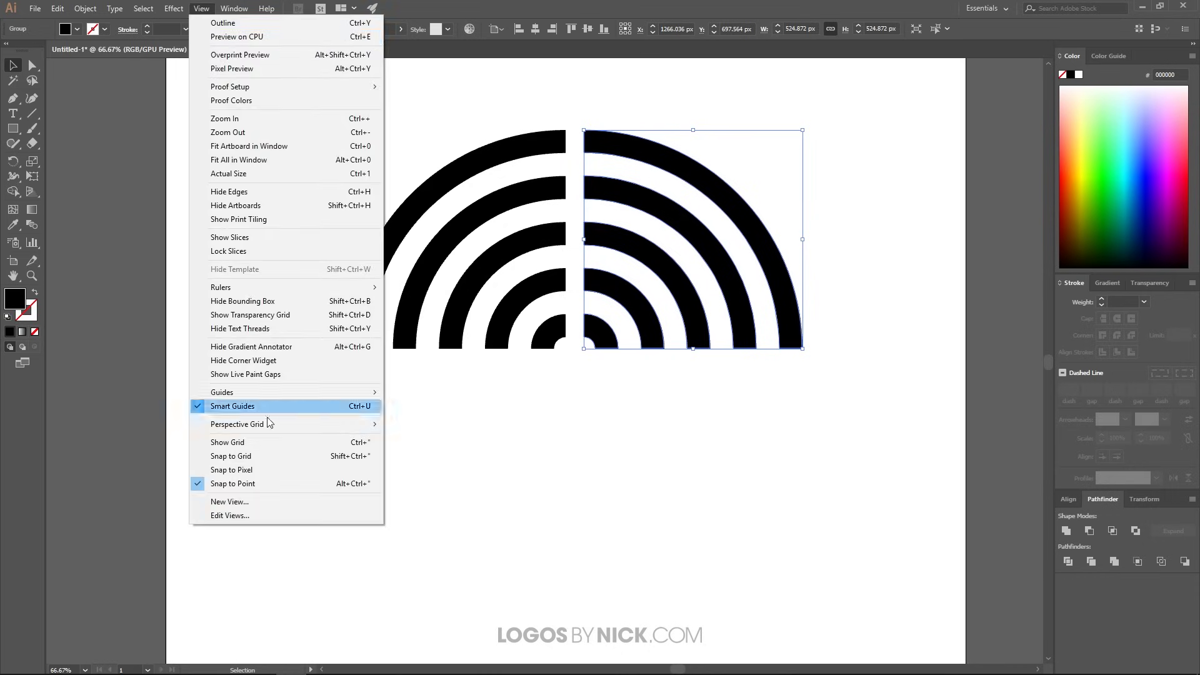
pyautogui.click(247, 407)
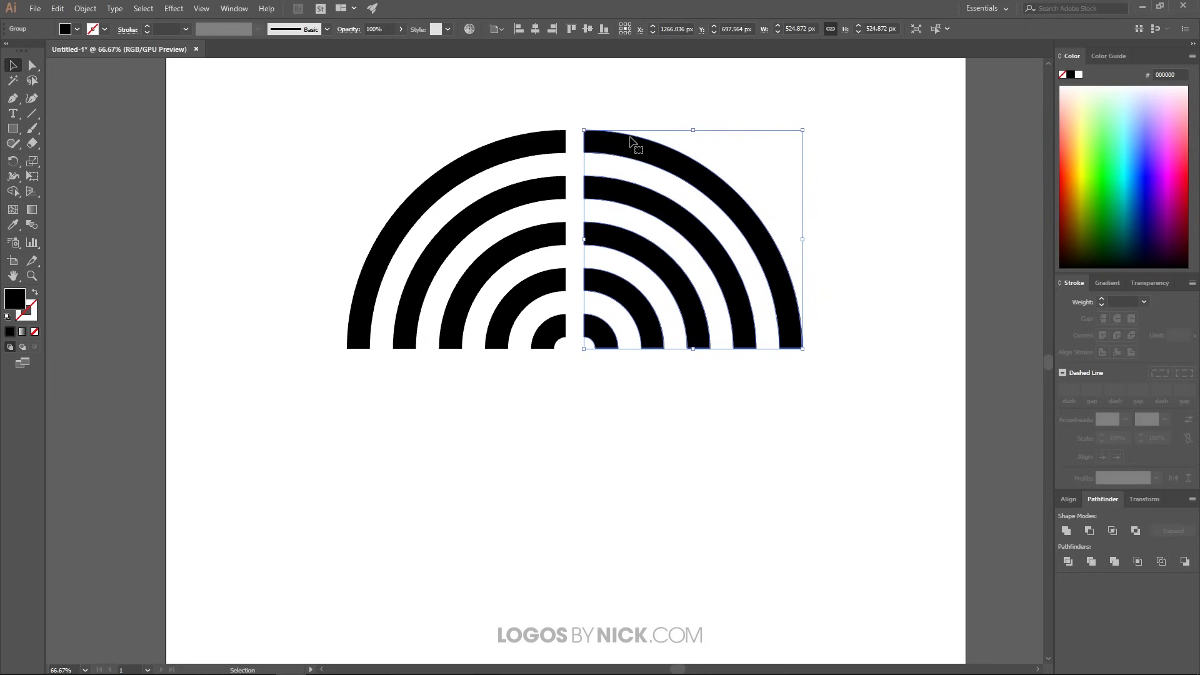
# Snap the rotated quarter's corner point onto the matching corner of the first quarter so their vertical edges meet.
pyautogui.scroll(2, 600, 132)
pyautogui.scroll(4, 600, 135)
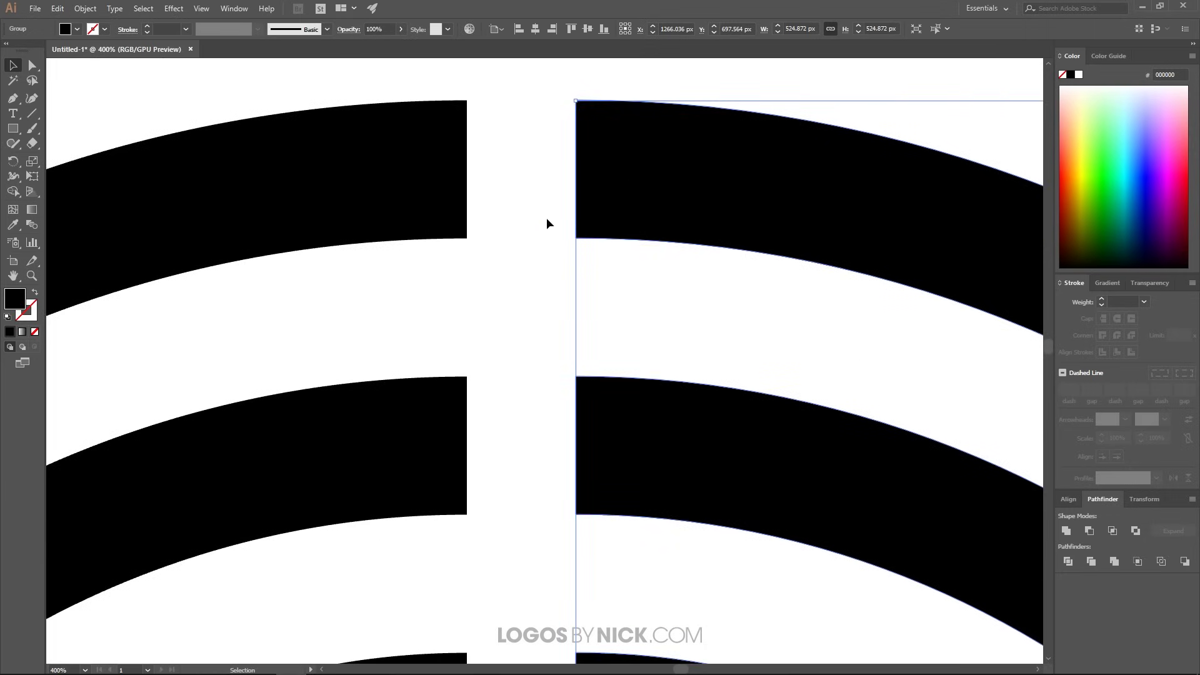
pyautogui.press('a')
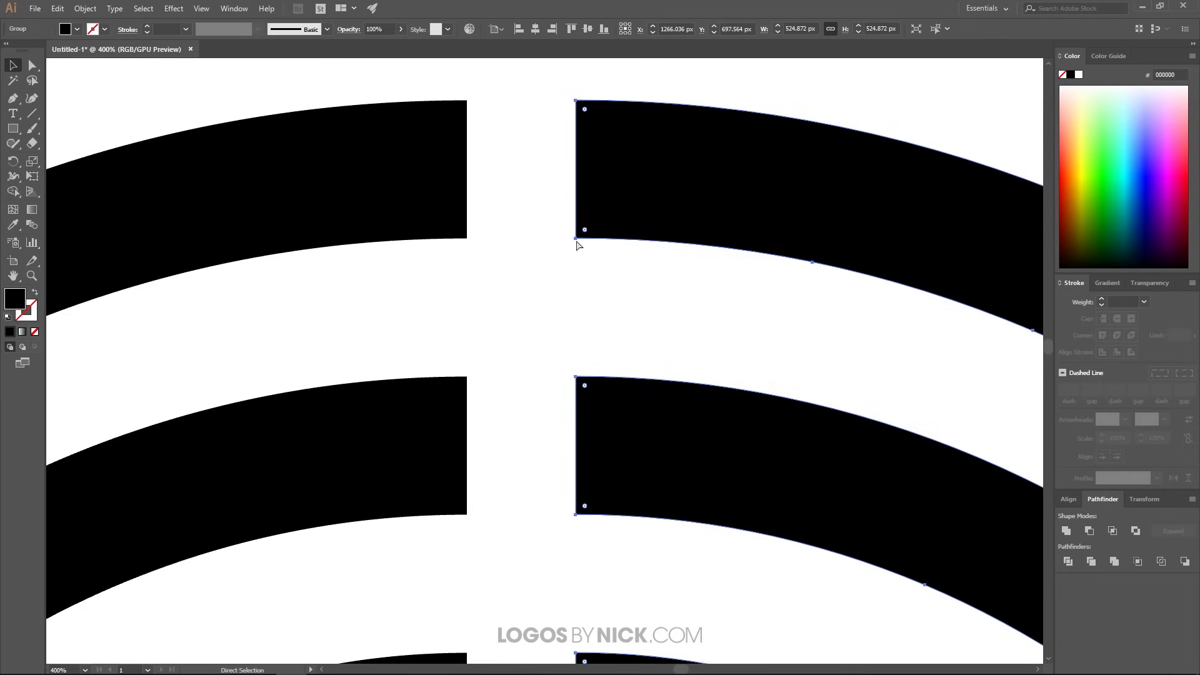
pyautogui.moveTo(575, 240); pyautogui.dragTo(468, 238)
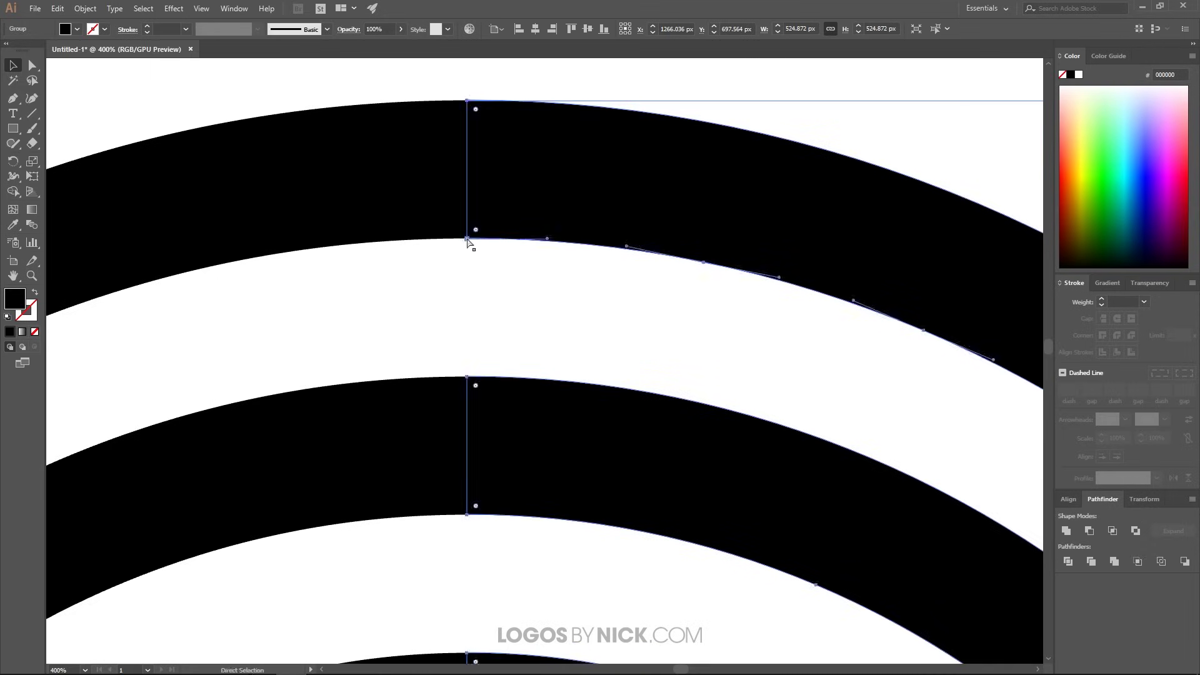
# Duplicate the upper-left quarter straight down below itself and rotate the copy 90° counterclockwise.
pyautogui.hotkey('ctrl', '0')
pyautogui.scroll(1, 530, 320)
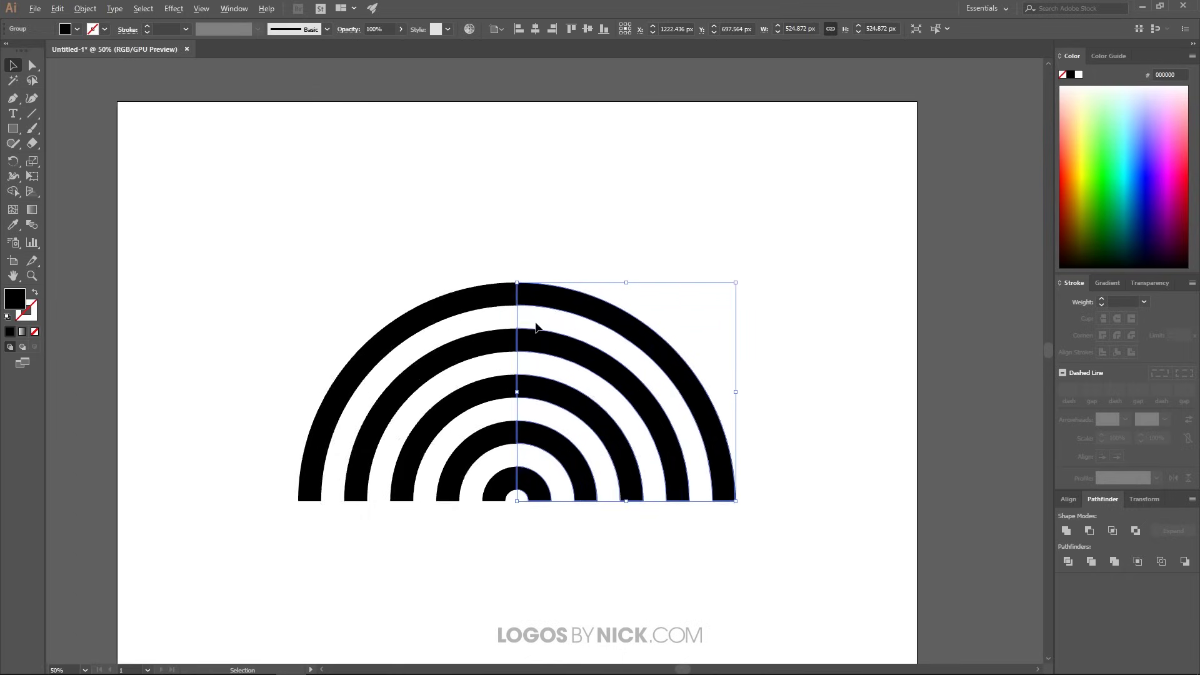
pyautogui.scroll(-1, 530, 320)
pyautogui.moveTo(544, 440); pyautogui.dragTo(548, 407)
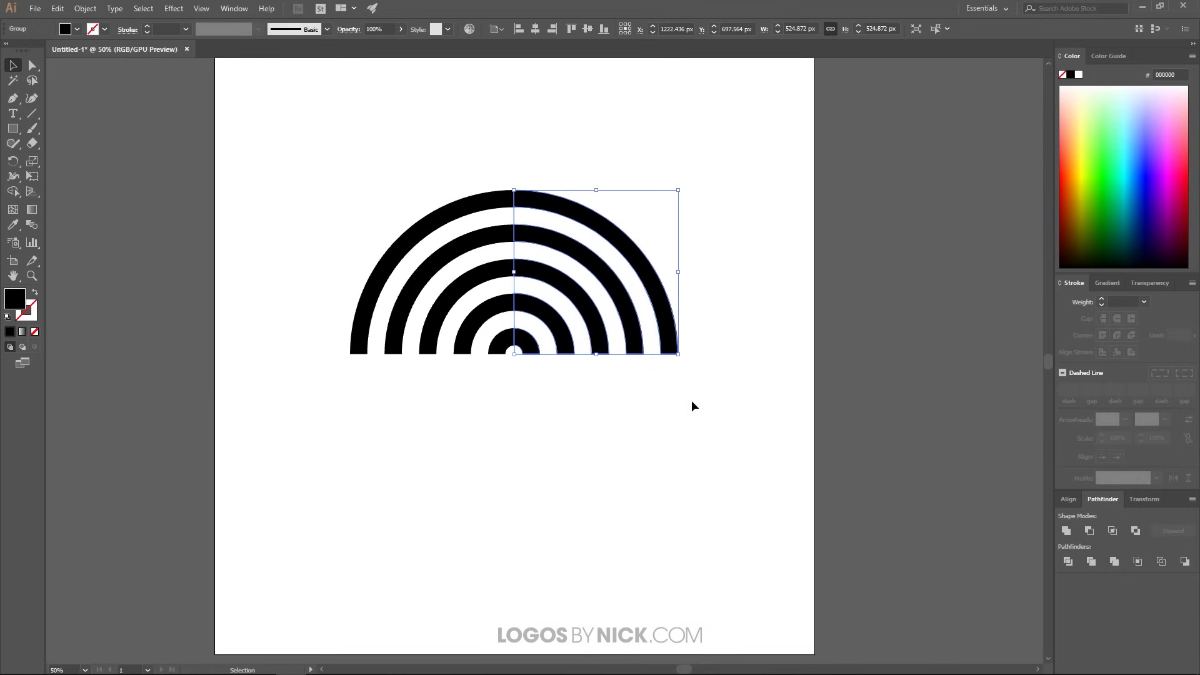
pyautogui.moveTo(736, 403); pyautogui.dragTo(512, 437)
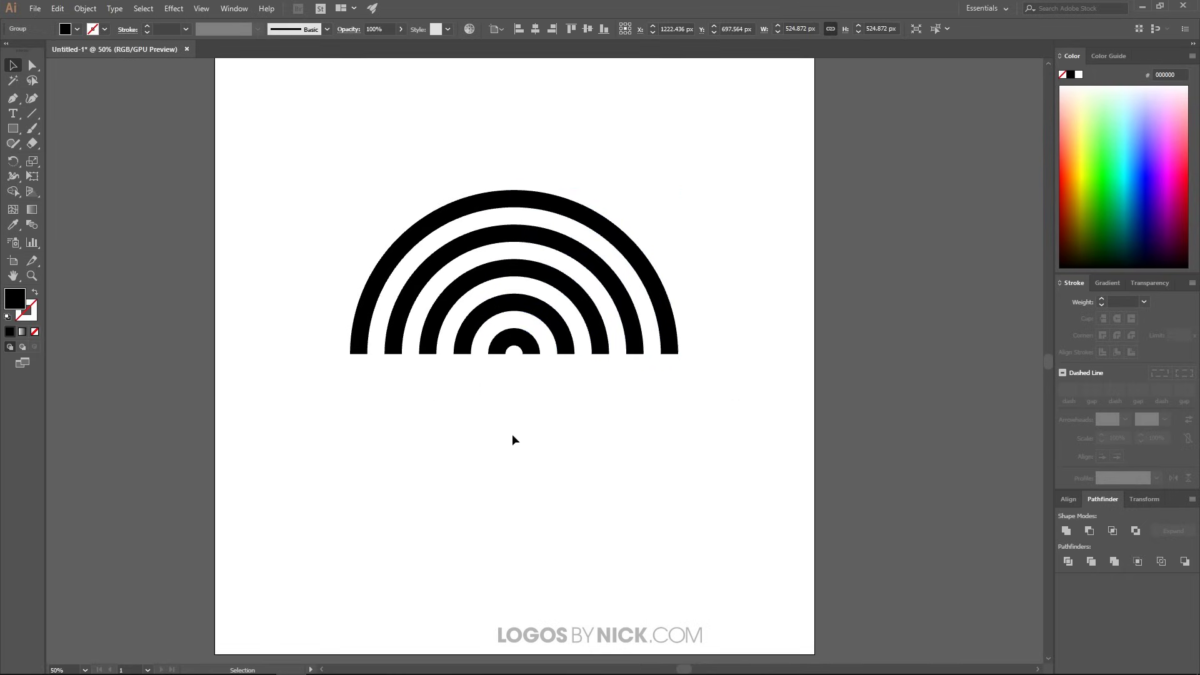
pyautogui.click(468, 288)
pyautogui.moveTo(441, 216); pyautogui.dragTo(449, 400)
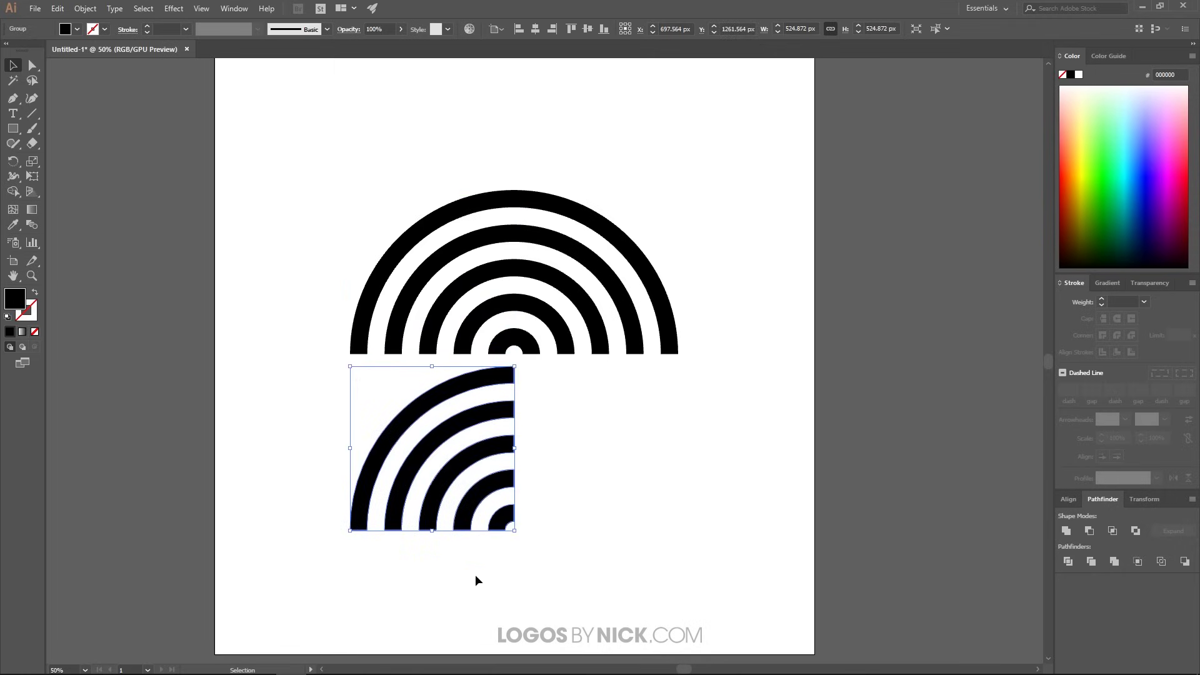
pyautogui.moveTo(347, 534); pyautogui.dragTo(513, 537)
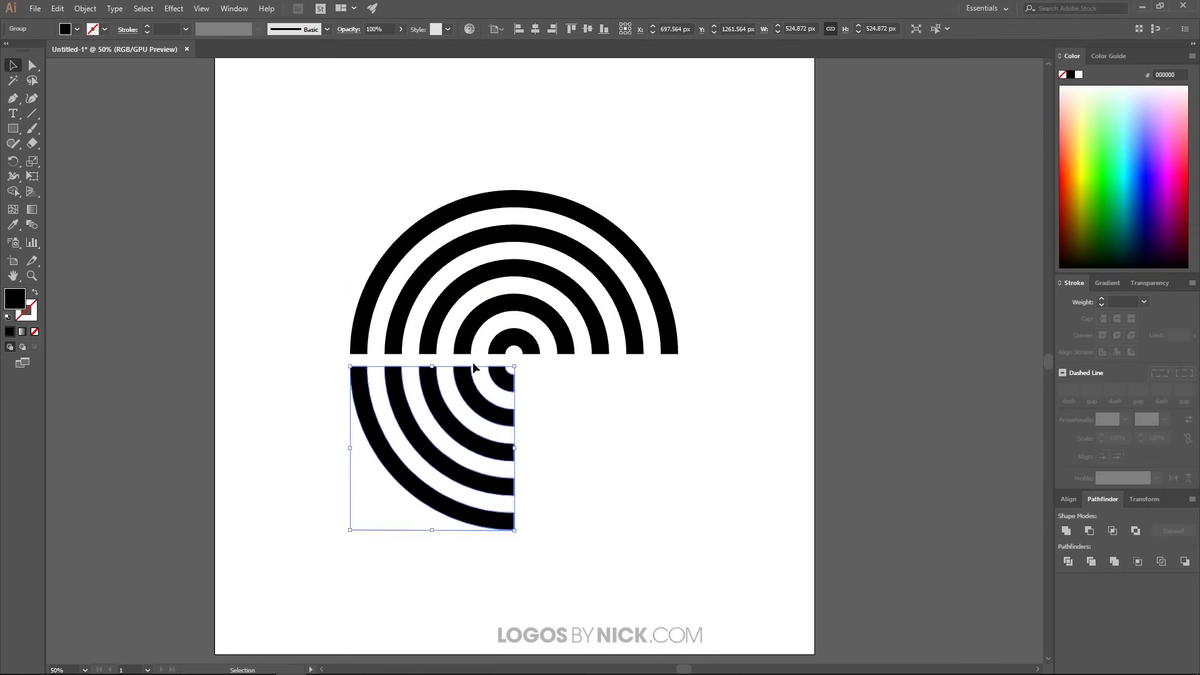
# Snap the lower quarter's inner ring corner onto the matching corner of the upper-left quarter so their horizontal edges meet.
pyautogui.scroll(5, 495, 359)
pyautogui.press('a')
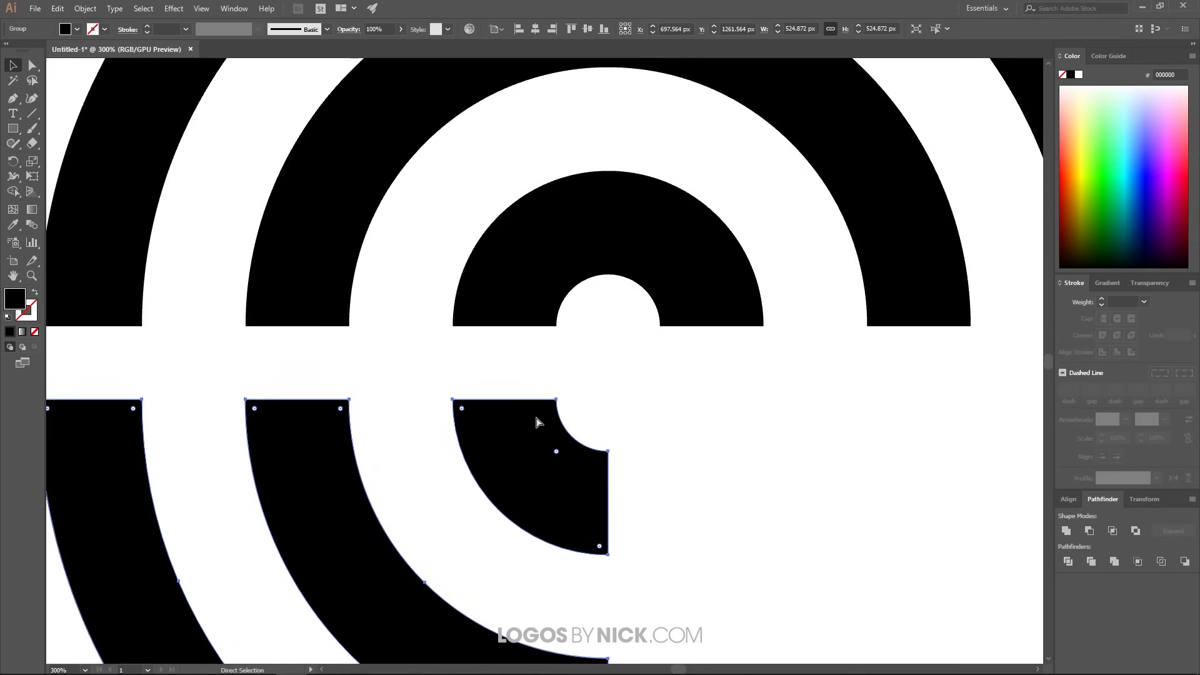
pyautogui.moveTo(557, 403); pyautogui.dragTo(557, 325)
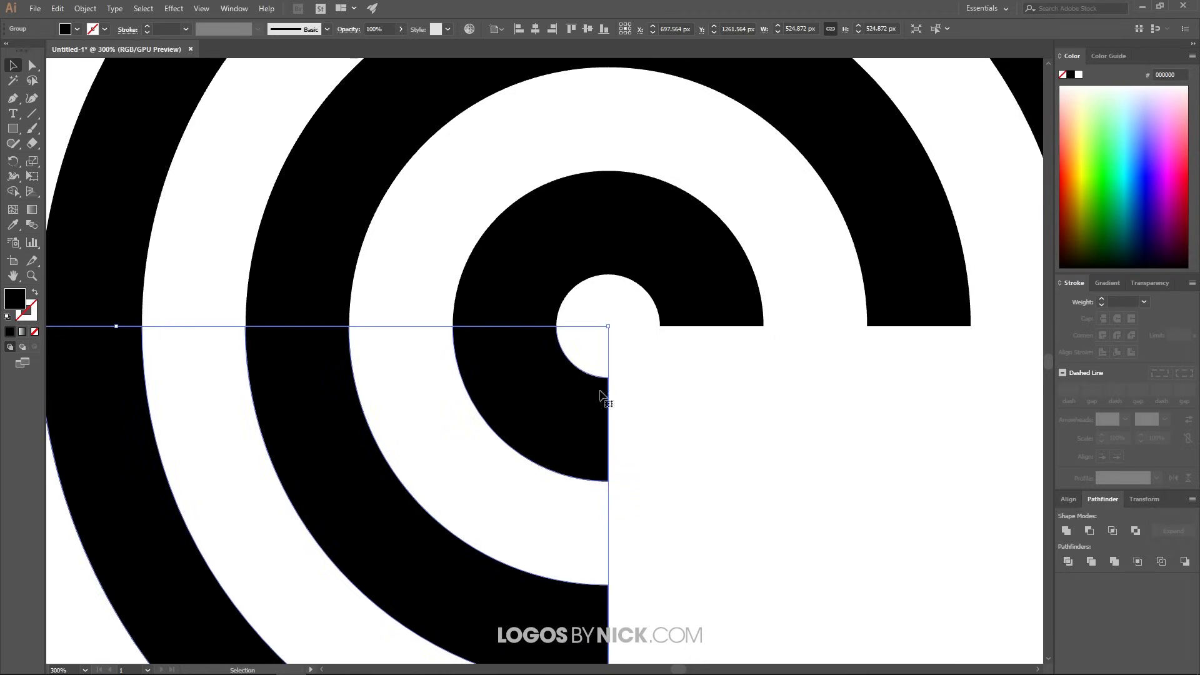
# Duplicate the upper-right ring quarter down into the empty lower-right area, offset from the other quarters.
pyautogui.scroll(-1, 502, 394)
pyautogui.scroll(-3, 502, 394)
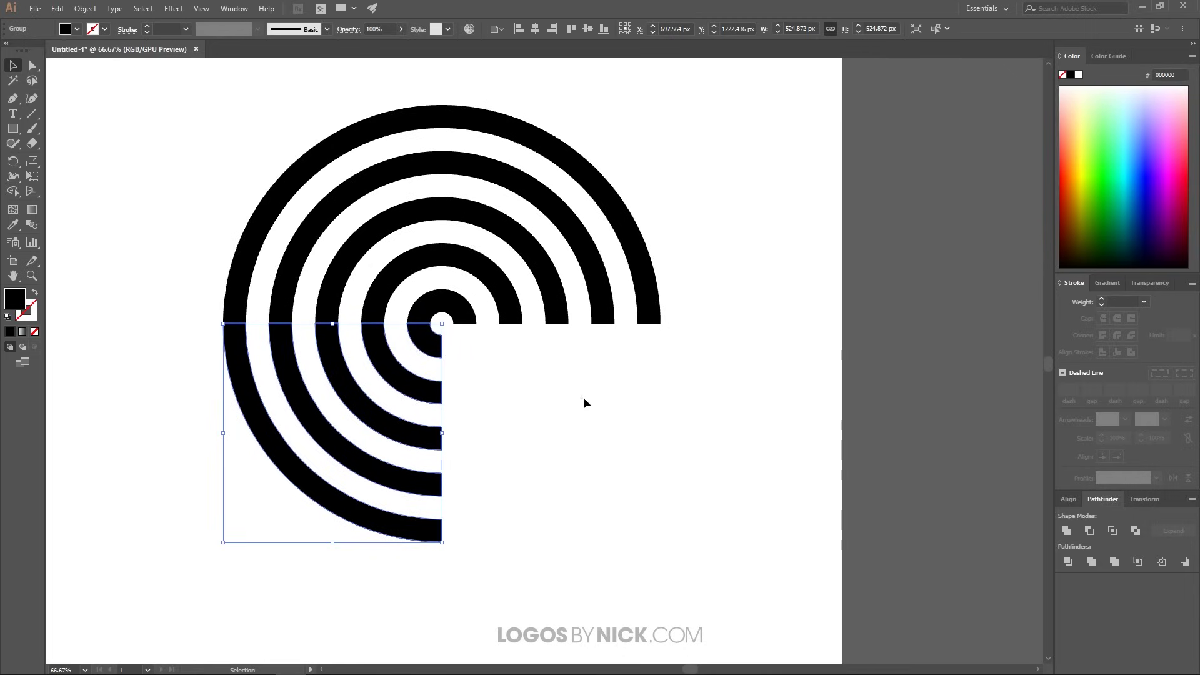
pyautogui.click(519, 224)
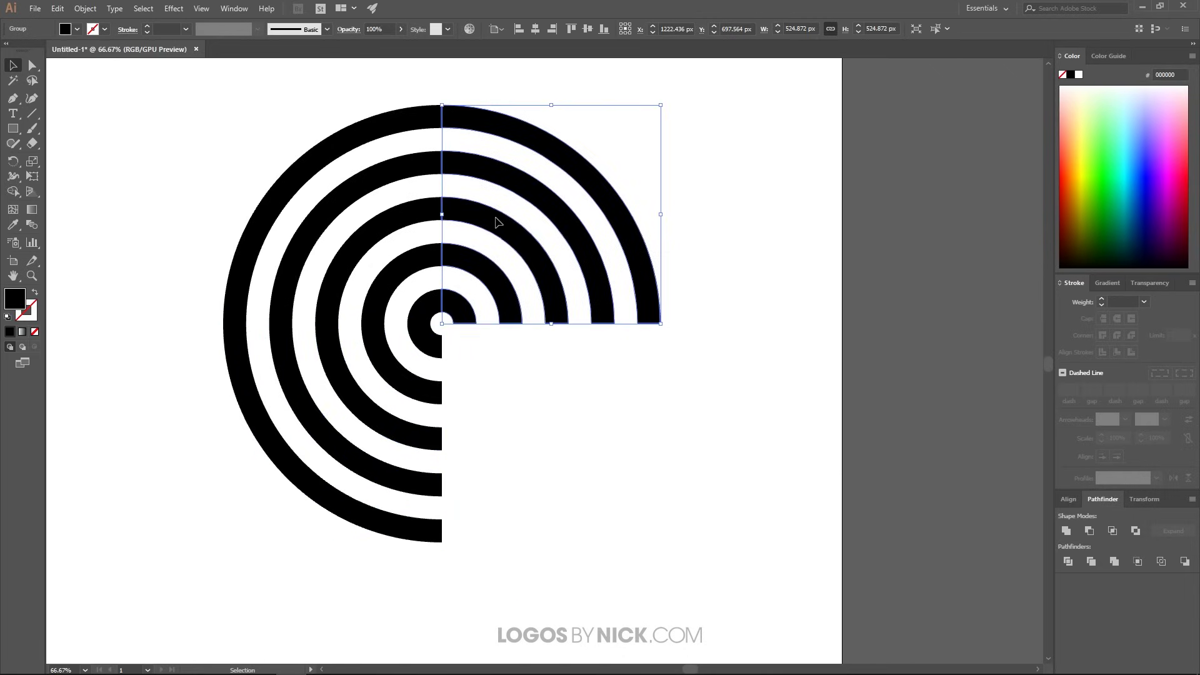
pyautogui.moveTo(497, 219); pyautogui.dragTo(545, 460)
# Snap the lower-right copy's outer ring corner onto the lower-left quarter's inner ring corner so the stripes connect.
pyautogui.press('a')
pyautogui.hscroll(-1, 469, 376)
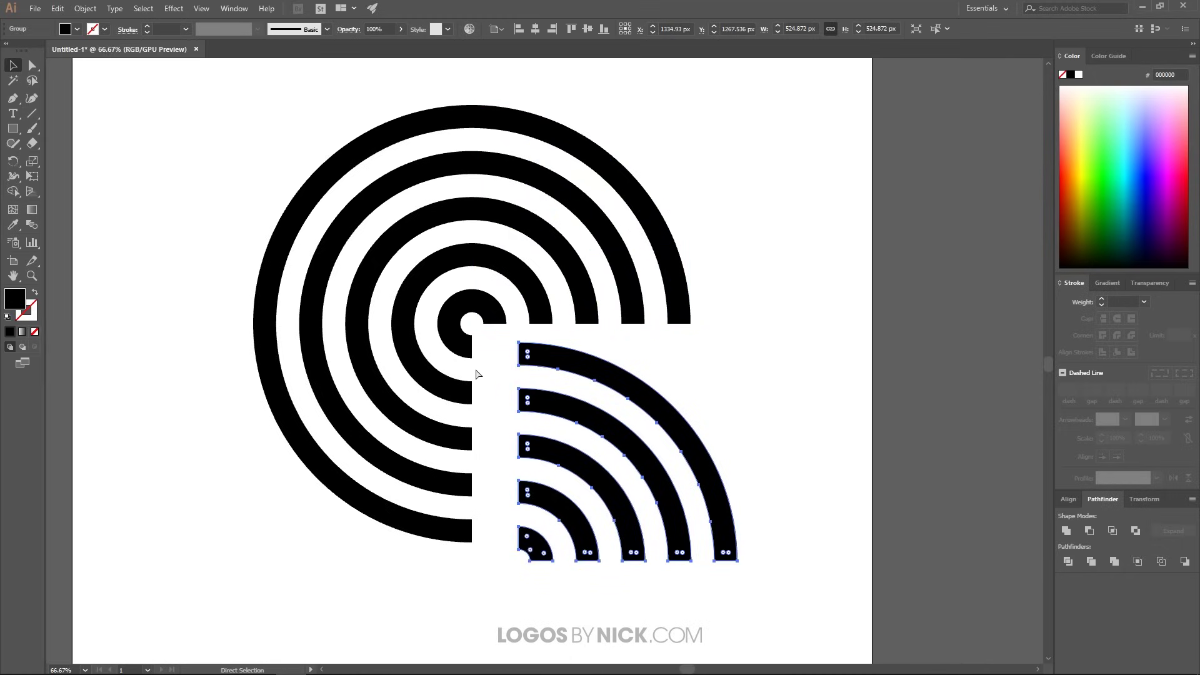
pyautogui.moveTo(521, 369); pyautogui.dragTo(473, 357)
pyautogui.scroll(6, 474, 356)
pyautogui.click(490, 421)
pyautogui.scroll(-6, 476, 389)
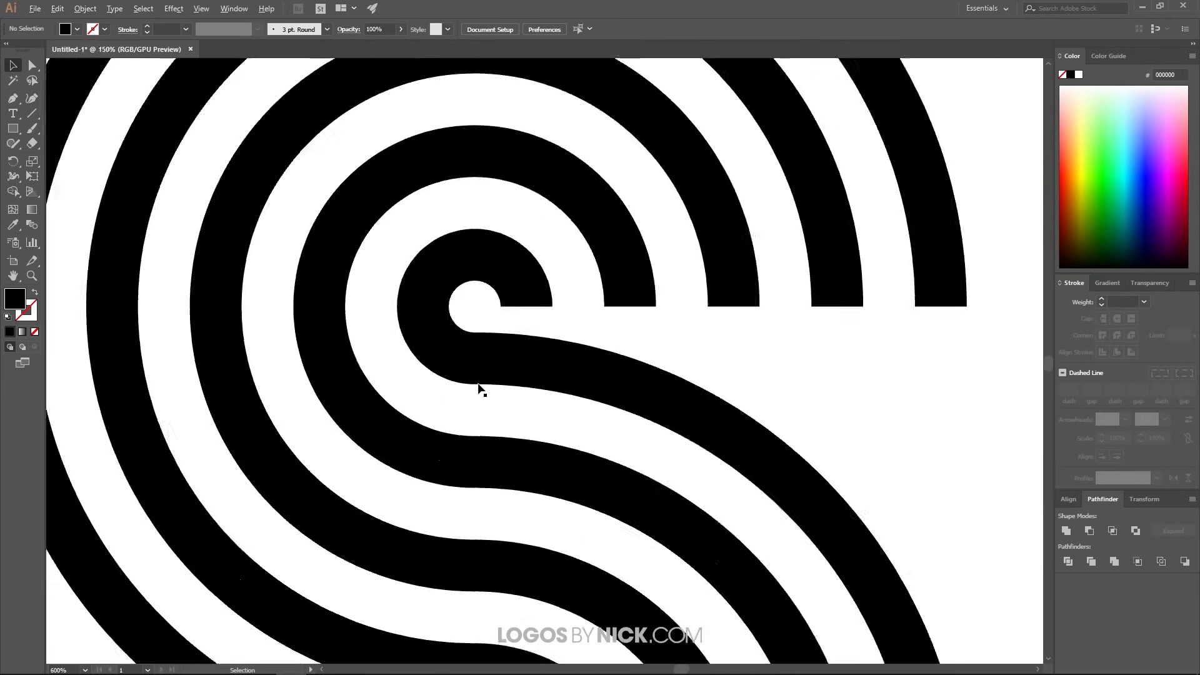
# Recolor the lower-right quarter with a bright red fill.
pyautogui.scroll(1, 527, 390)
pyautogui.scroll(-1, 527, 390)
pyautogui.click(603, 421)
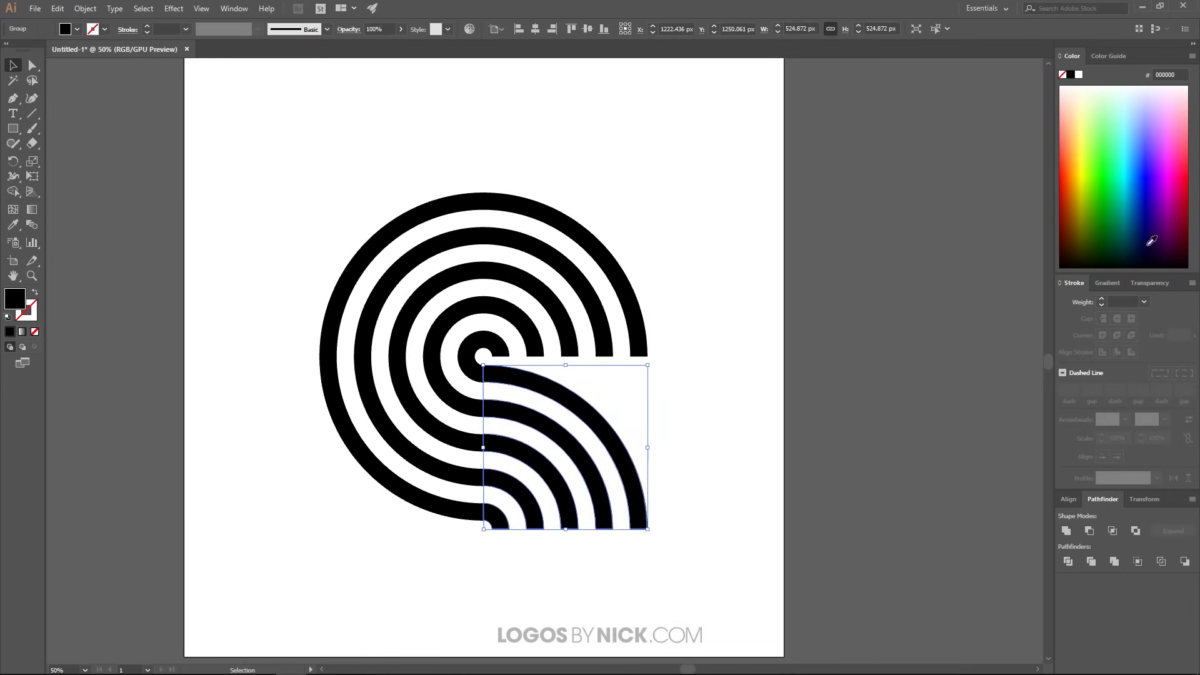
pyautogui.click(1064, 184)
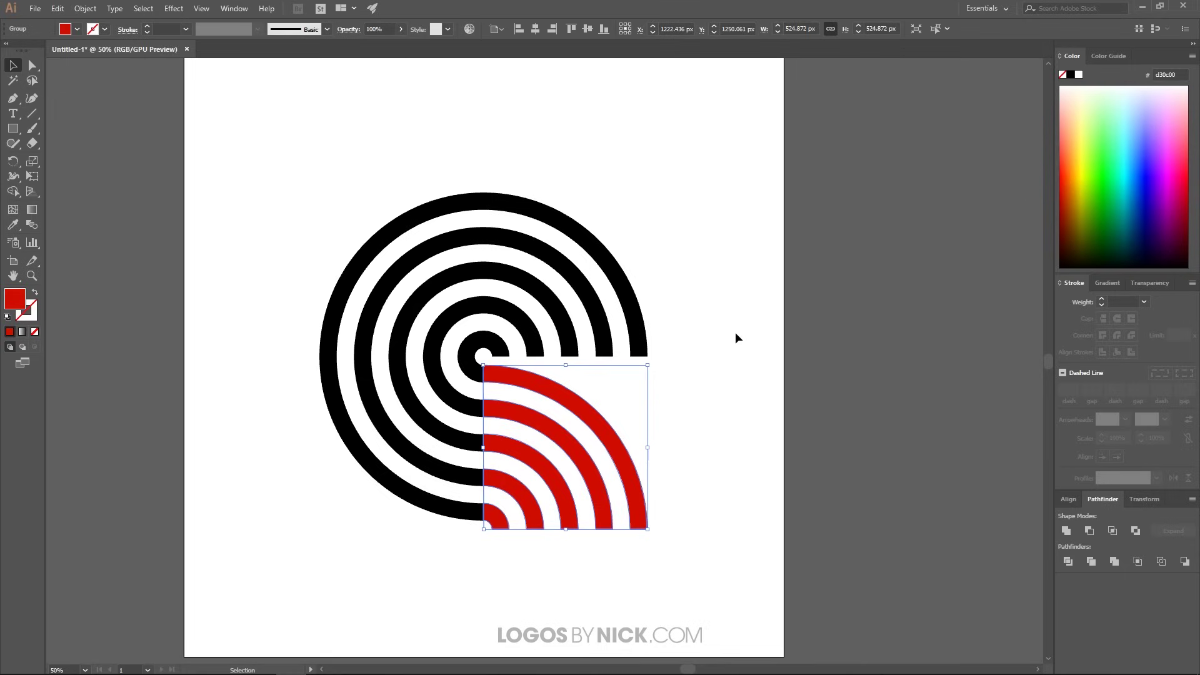
pyautogui.click(1068, 163)
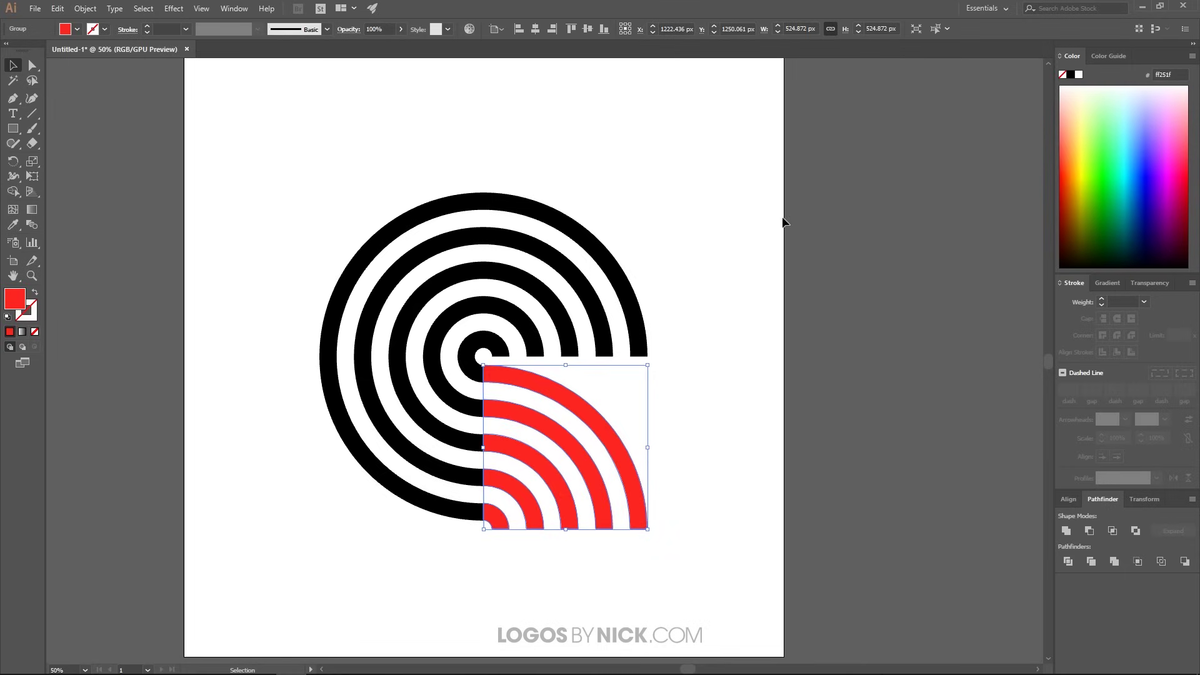
# Duplicate the lower-left quarter to the right and snap its upper-left corner onto the upper-right quarter's inner ring corner, overlapping the red quarter.
pyautogui.click(370, 388)
pyautogui.moveTo(370, 388); pyautogui.dragTo(668, 389)
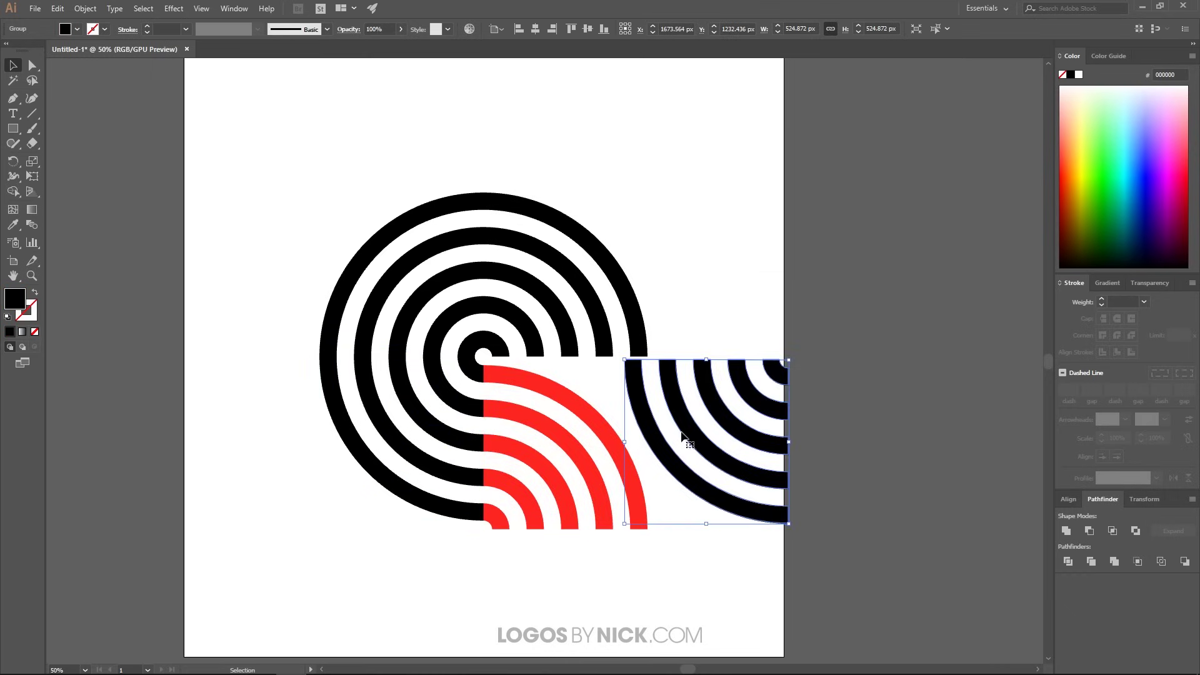
pyautogui.scroll(2, 556, 394)
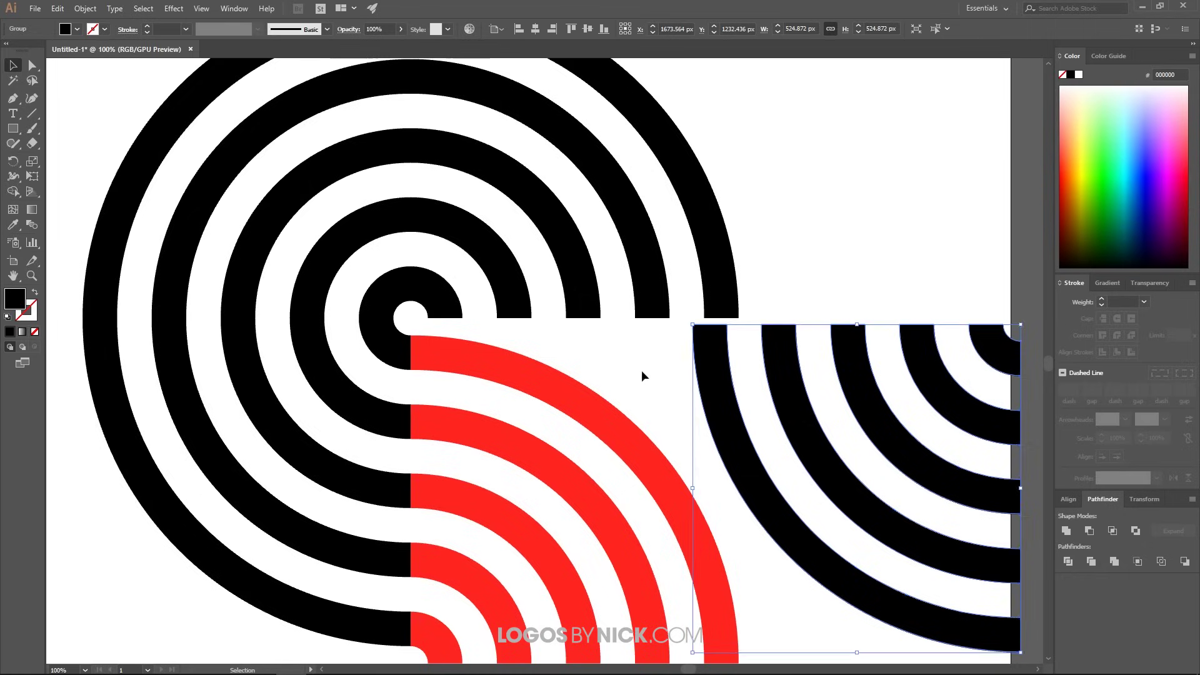
pyautogui.moveTo(695, 330); pyautogui.dragTo(429, 326)
pyautogui.scroll(-2, 520, 415)
pyautogui.scroll(-1, 521, 415)
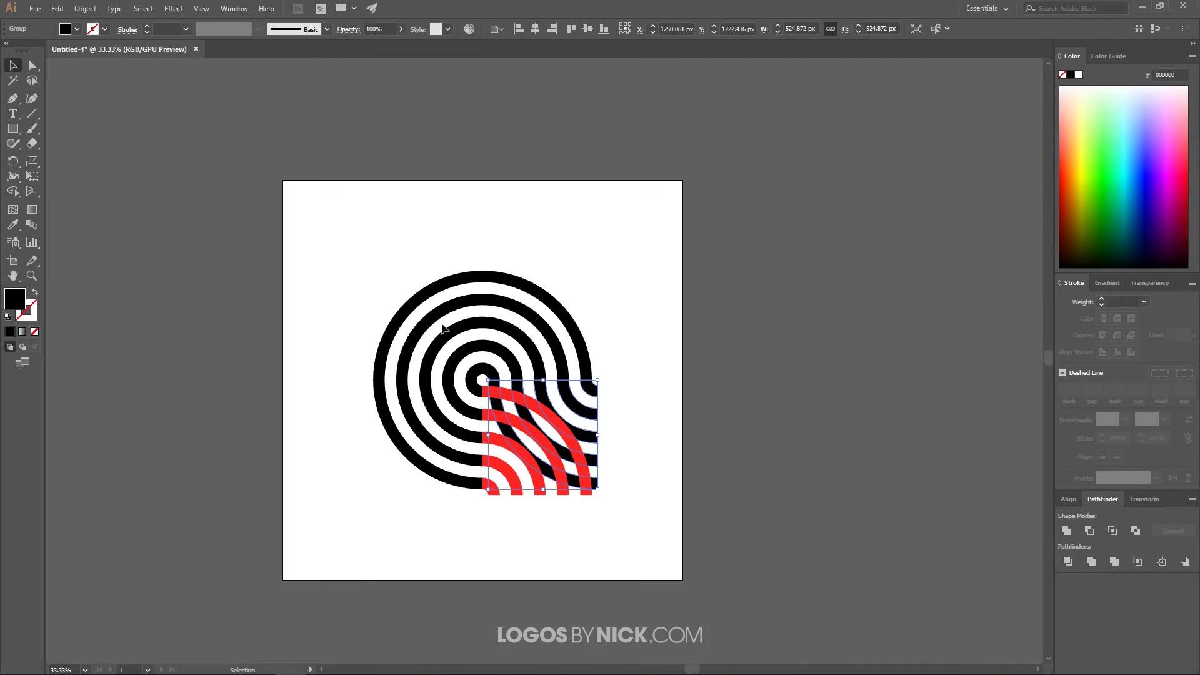
pyautogui.click(659, 280)
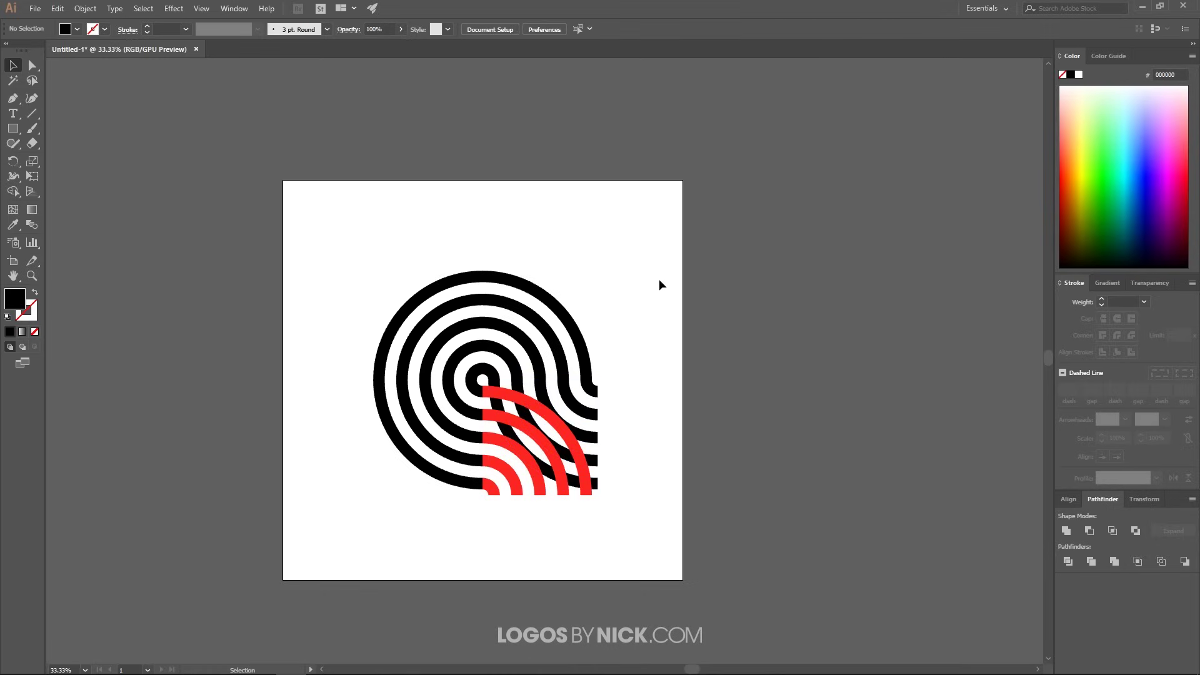
# Delete the upper-right, upper-left and lower-left black quarters, keeping only the two overlapping quarters.
pyautogui.moveTo(524, 318); pyautogui.dragTo(562, 266)
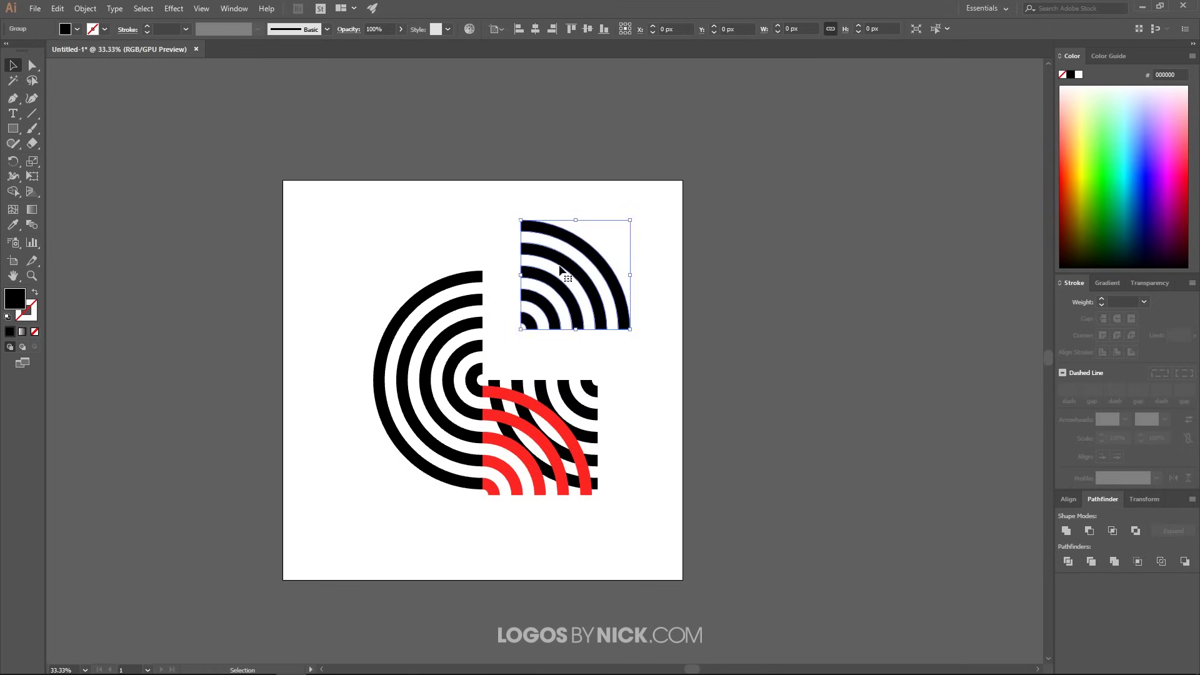
pyautogui.press('Delete')
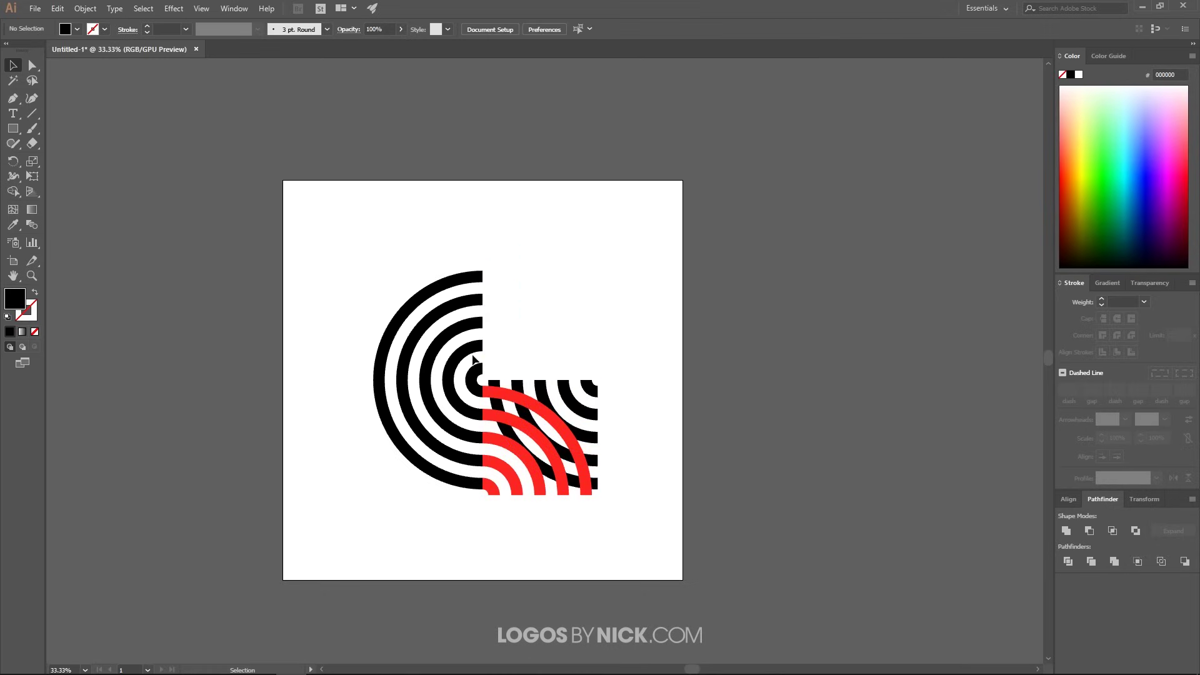
pyautogui.moveTo(417, 313); pyautogui.dragTo(363, 241)
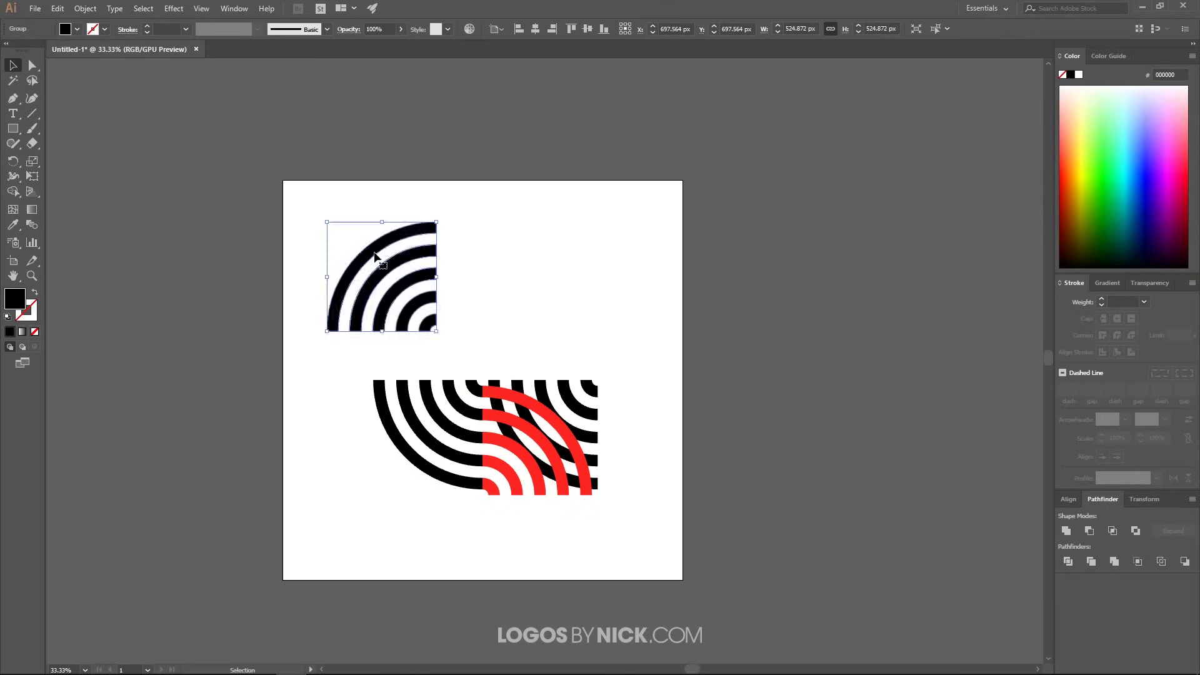
pyautogui.press('Delete')
pyautogui.moveTo(431, 416); pyautogui.dragTo(341, 383)
pyautogui.press('Delete')
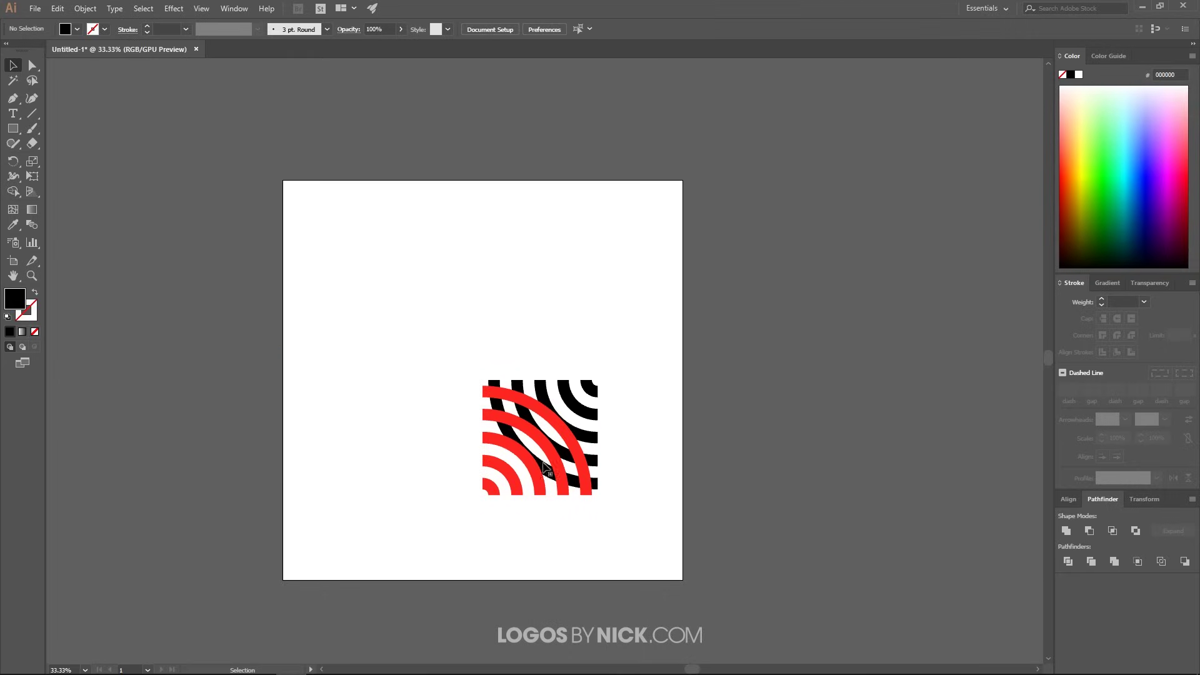
# Select the two overlapping quarters and move them together to the middle of the artboard.
pyautogui.moveTo(593, 485); pyautogui.dragTo(431, 339)
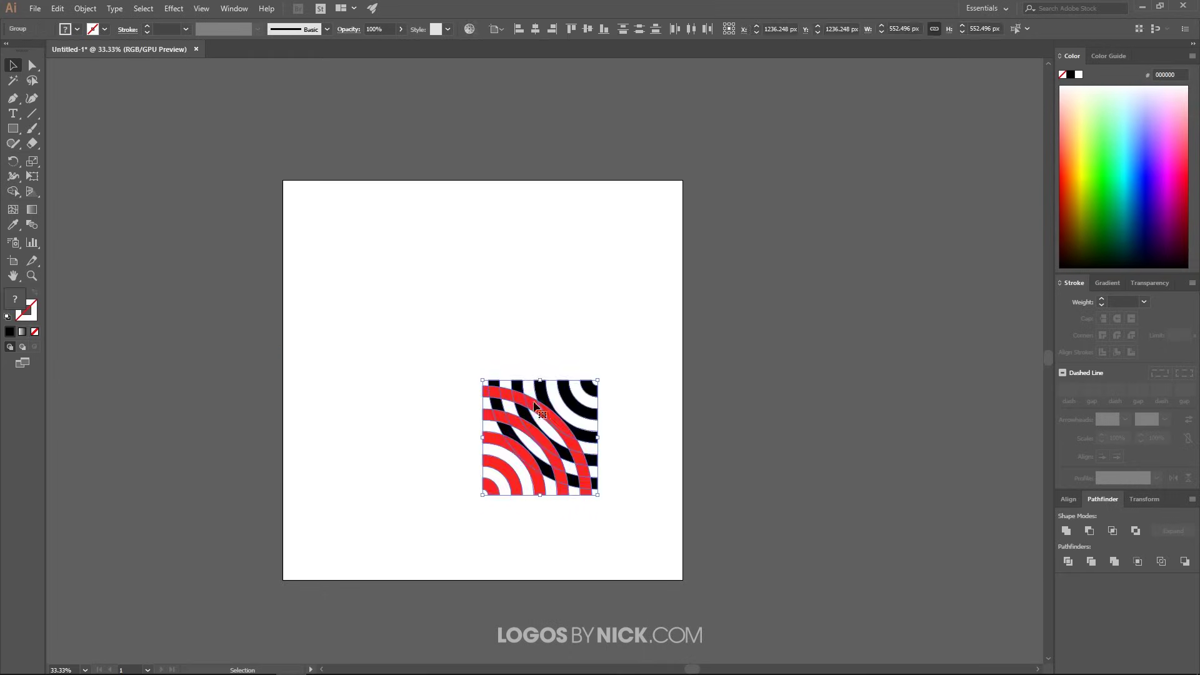
pyautogui.moveTo(553, 416); pyautogui.dragTo(505, 357)
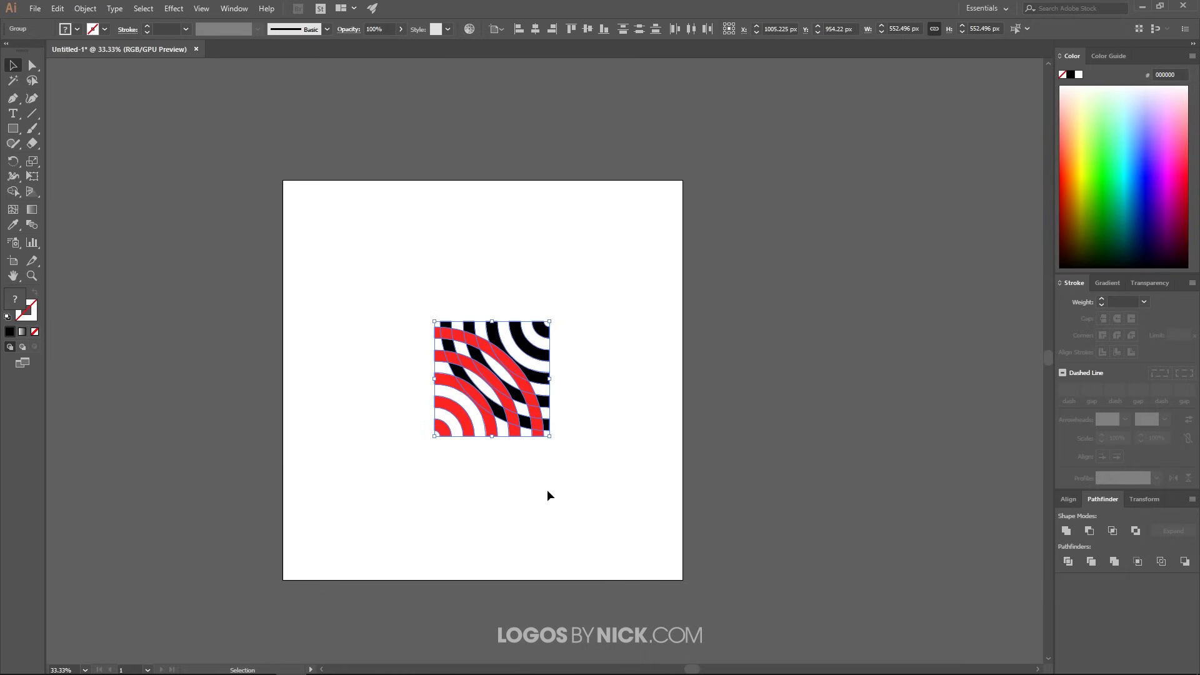
pyautogui.scroll(3, 494, 372)
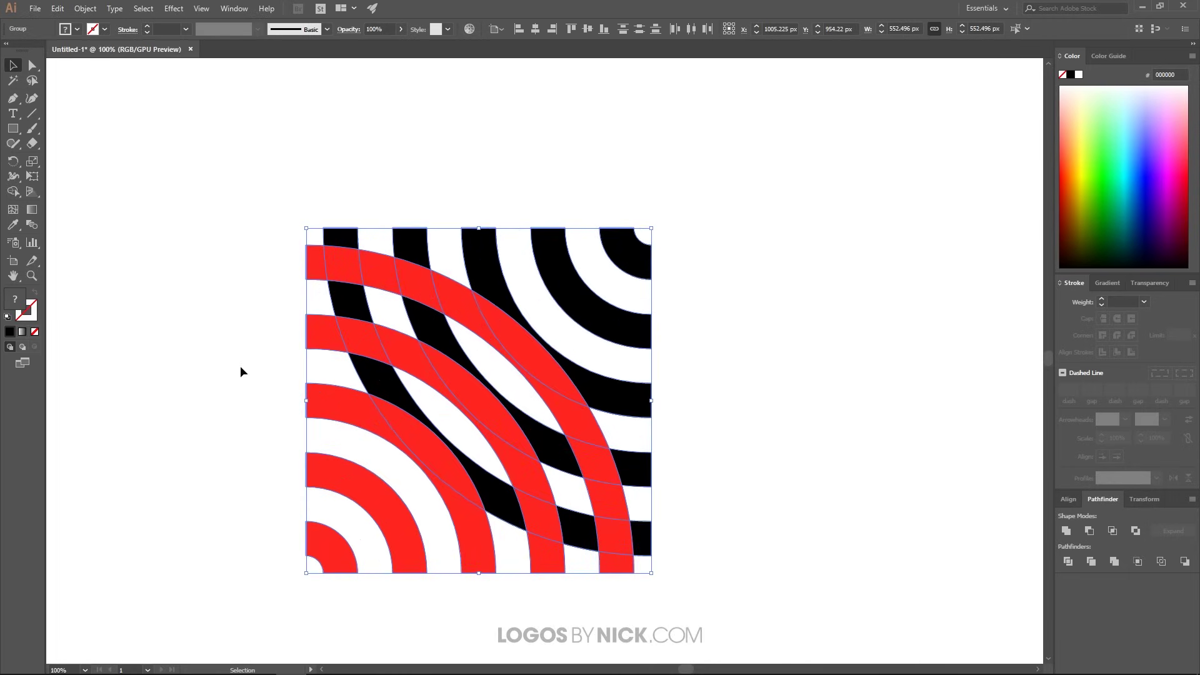
# With Shape Builder, remove the red segments crossing the gaps between the black rings and merge the remaining pieces in black.
pyautogui.click(13, 192)
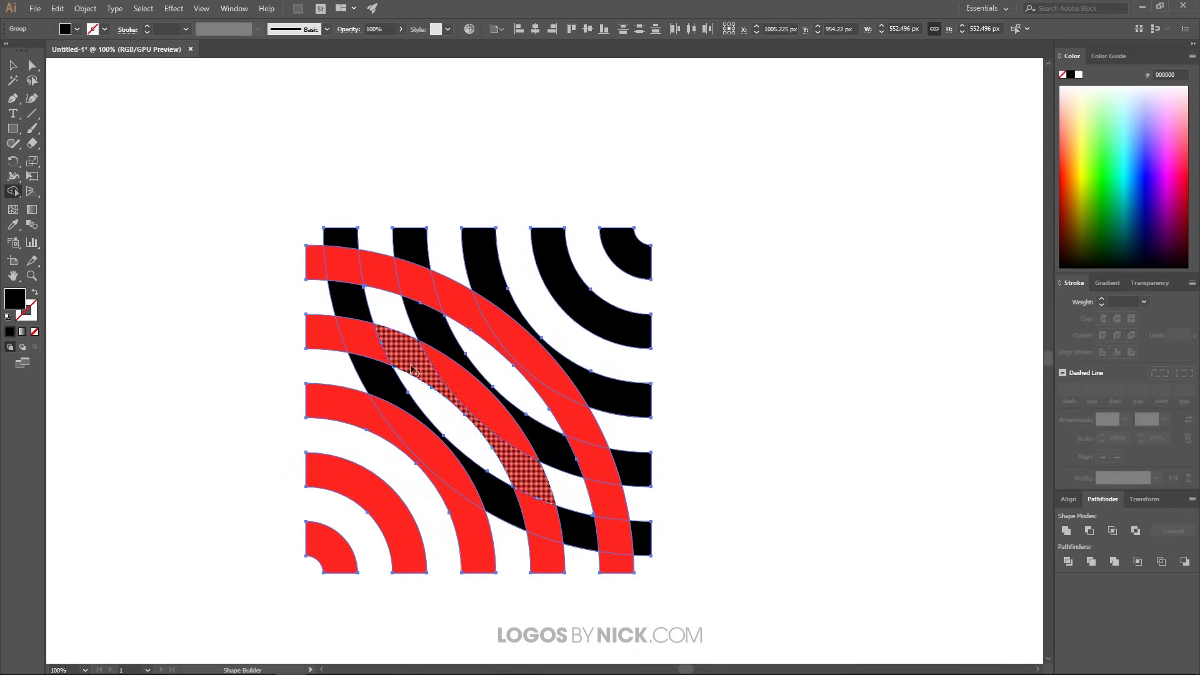
pyautogui.keyDown('alt'); pyautogui.click(377, 275); pyautogui.keyUp('alt')
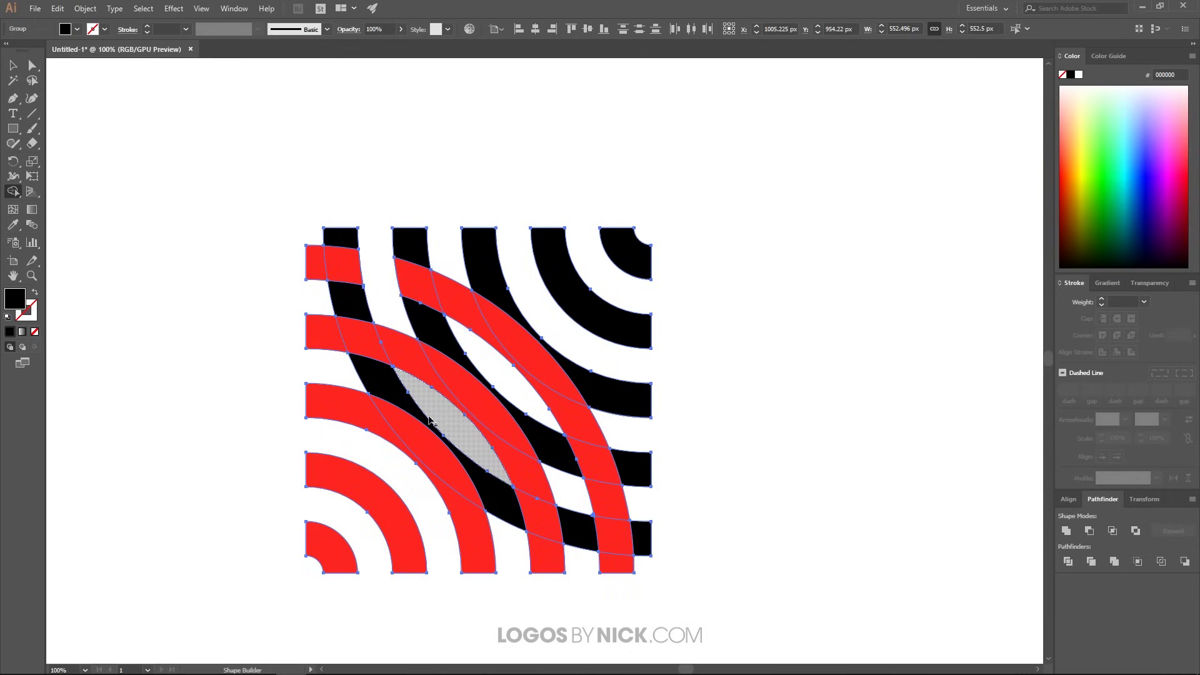
pyautogui.keyDown('alt'); pyautogui.click(402, 351); pyautogui.keyUp('alt')
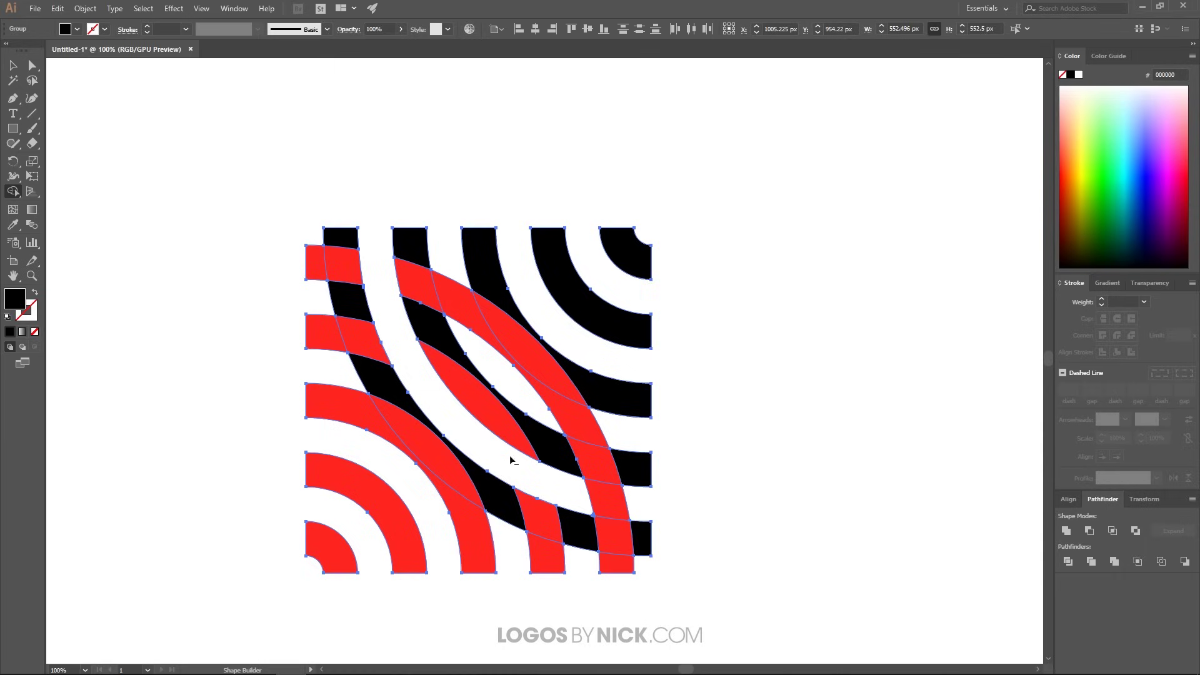
pyautogui.keyDown('alt'); pyautogui.click(587, 423); pyautogui.keyUp('alt')
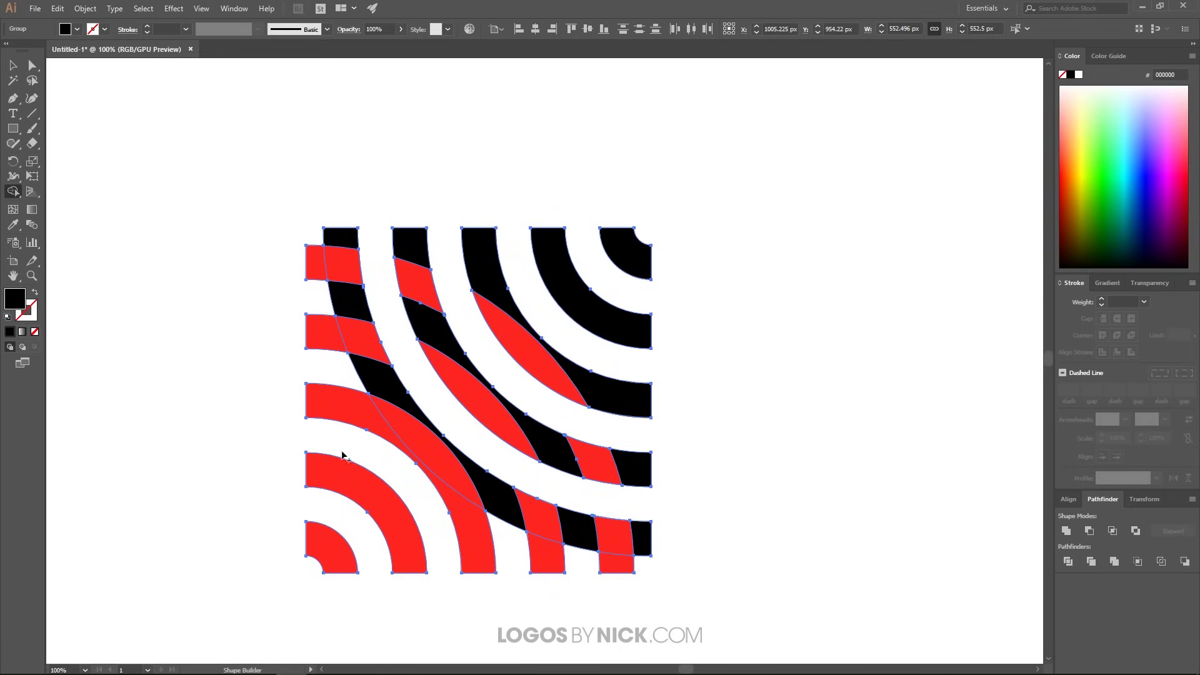
pyautogui.moveTo(265, 597)
pyautogui.mouseDown()
pyautogui.moveTo(419, 462)
pyautogui.moveTo(244, 366)
pyautogui.moveTo(481, 206)
pyautogui.moveTo(692, 417)
pyautogui.moveTo(615, 559)
pyautogui.moveTo(693, 421)
pyautogui.moveTo(575, 564)
pyautogui.moveTo(795, 345)
pyautogui.mouseUp()
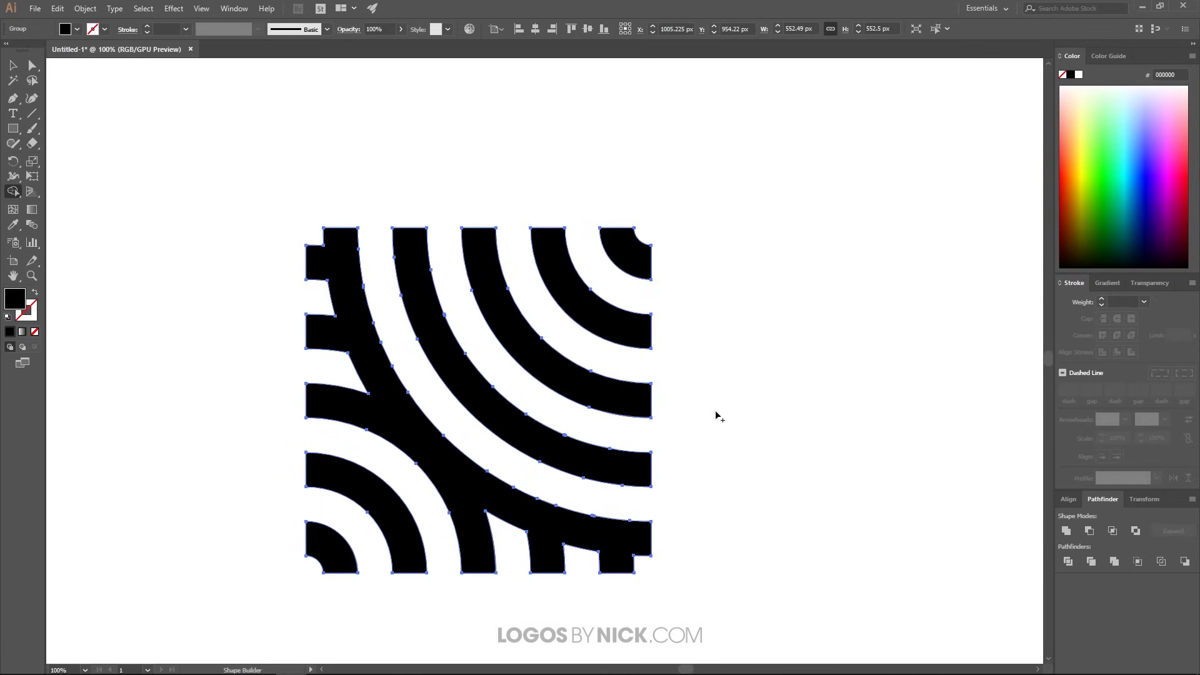
pyautogui.scroll(-2, 602, 365)
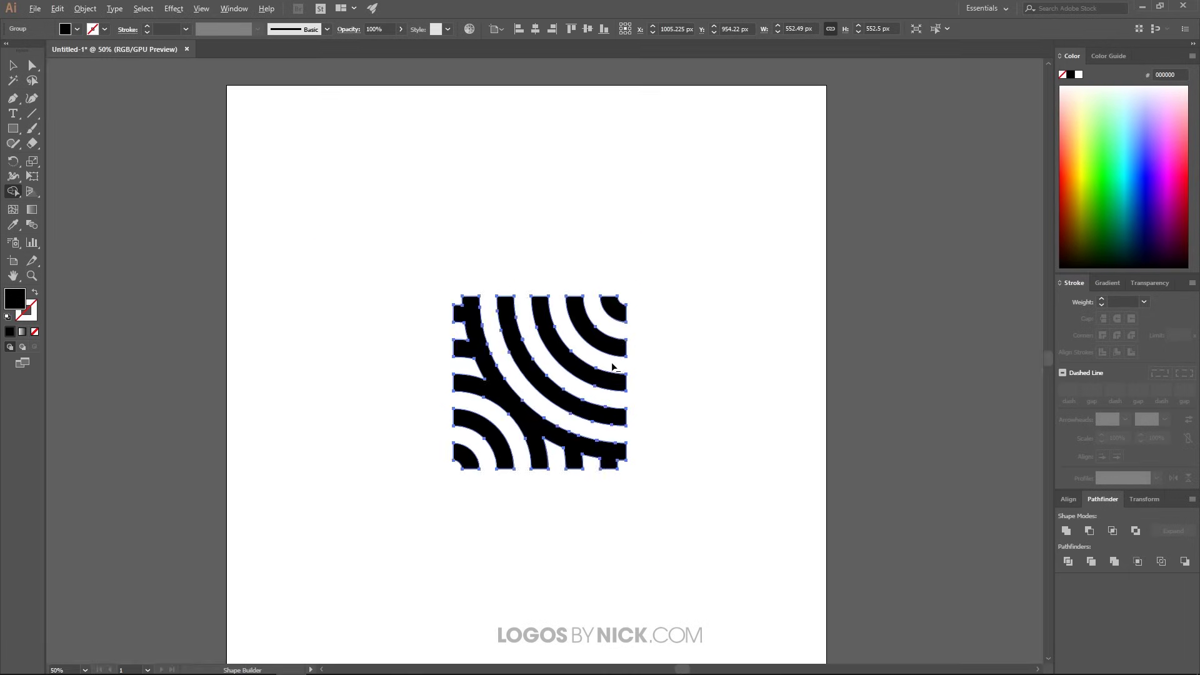
# Move the merged tile toward the artboard's upper left, duplicate it to the right and rotate the copy 90° clockwise.
pyautogui.click(12, 65)
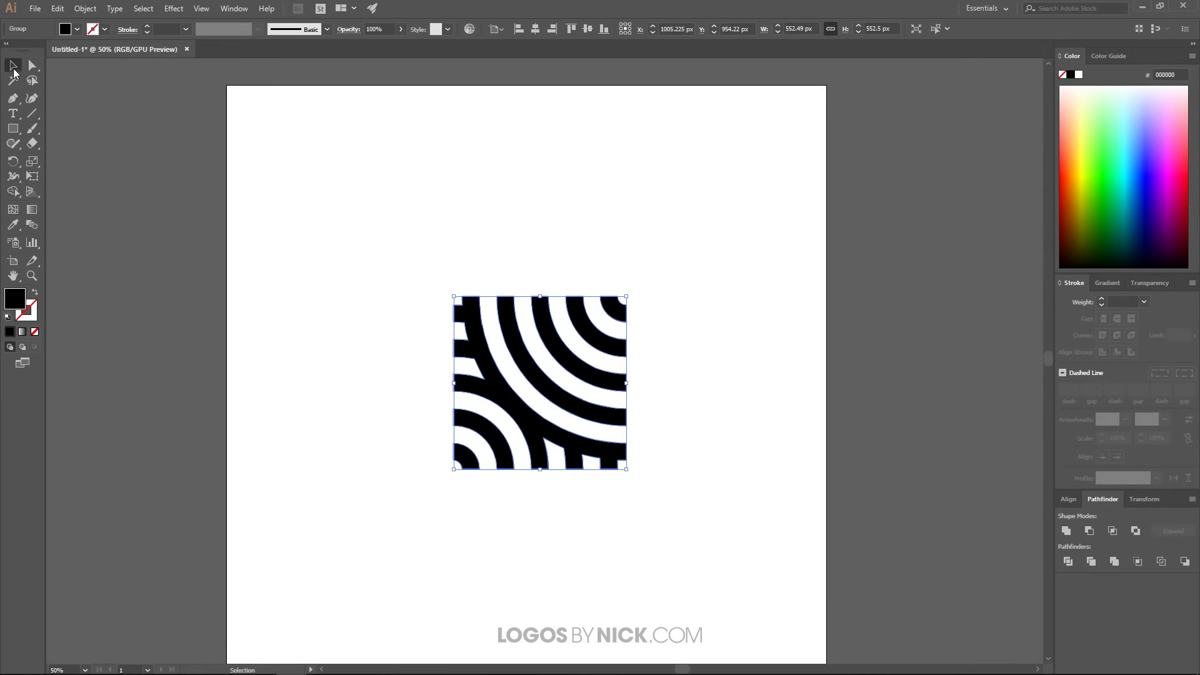
pyautogui.moveTo(487, 358); pyautogui.dragTo(552, 278)
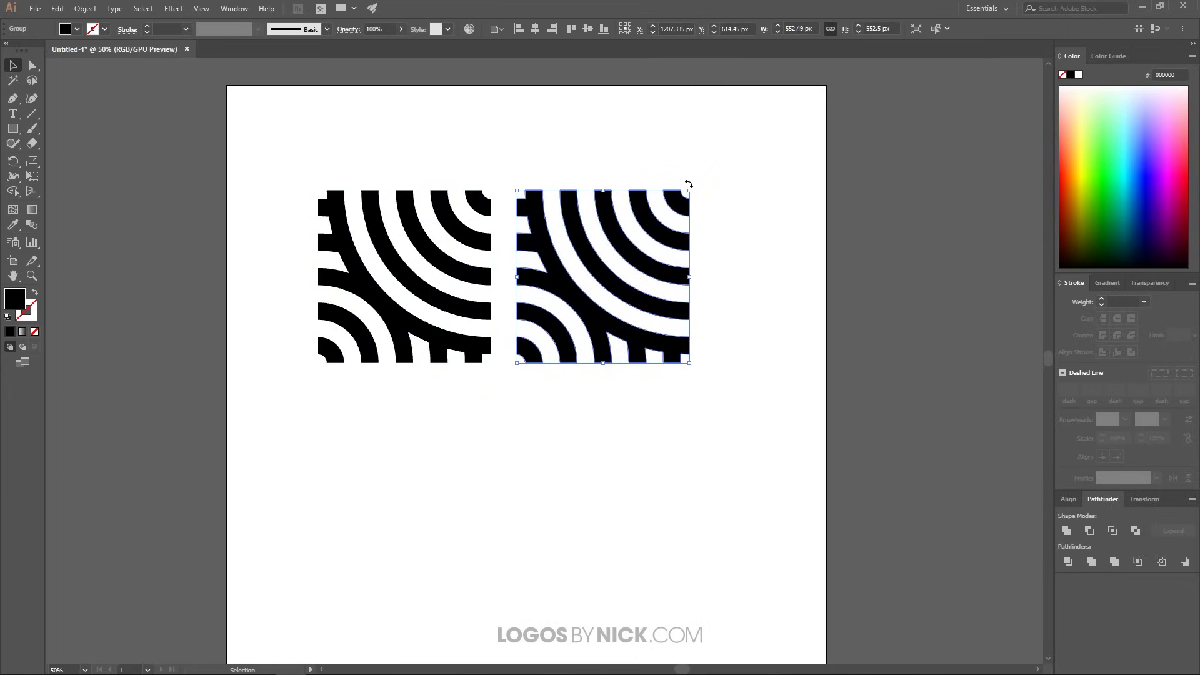
pyautogui.moveTo(693, 186); pyautogui.dragTo(654, 371)
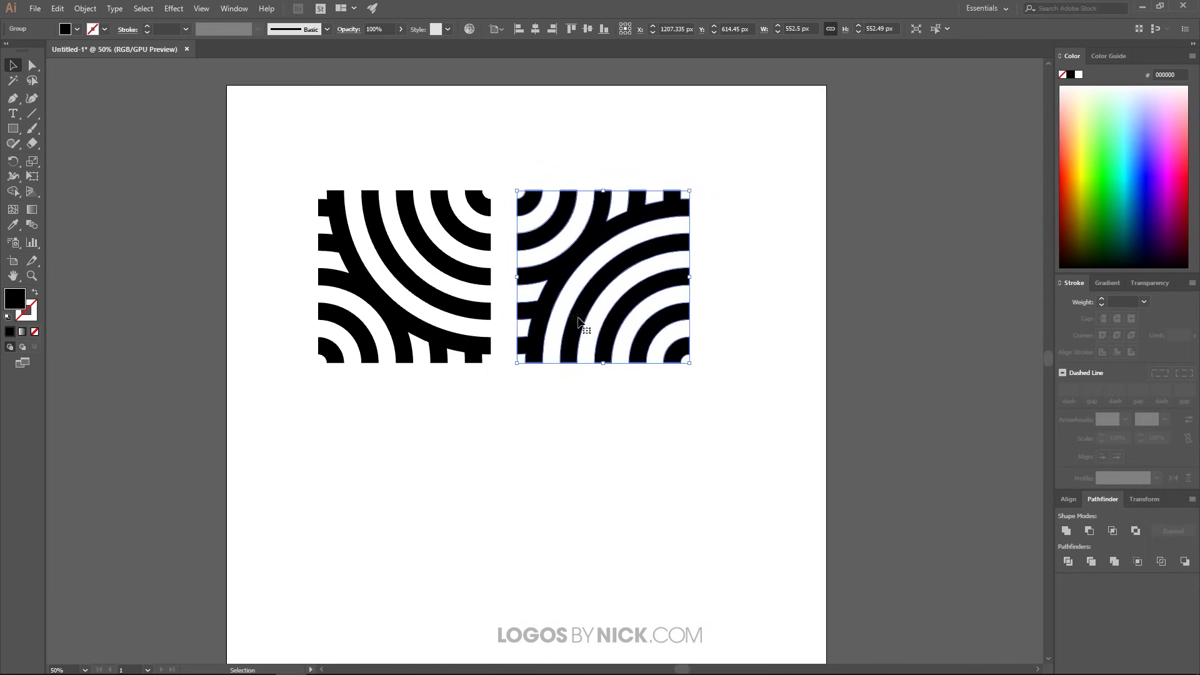
# Snap the rotated tile's lower-left corner point onto the first tile's matching corner so the two tiles join edge to edge.
pyautogui.press('a')
pyautogui.scroll(3, 509, 365)
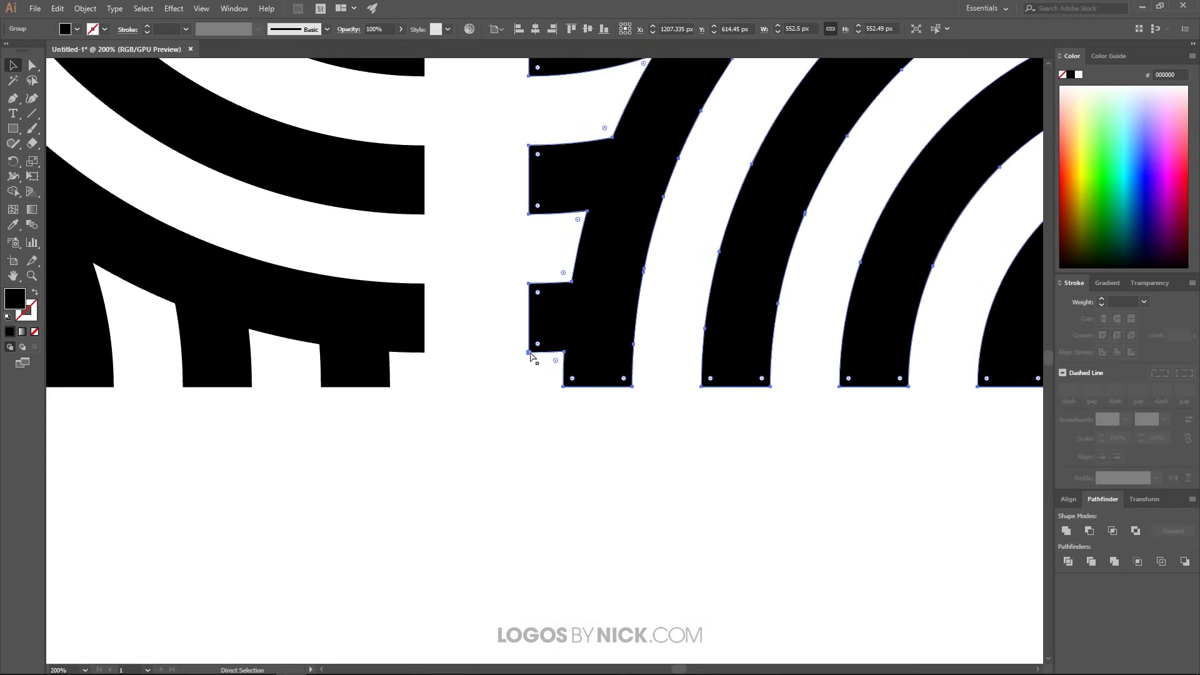
pyautogui.moveTo(529, 353); pyautogui.dragTo(425, 351)
pyautogui.click(463, 405)
pyautogui.scroll(-1, 475, 403)
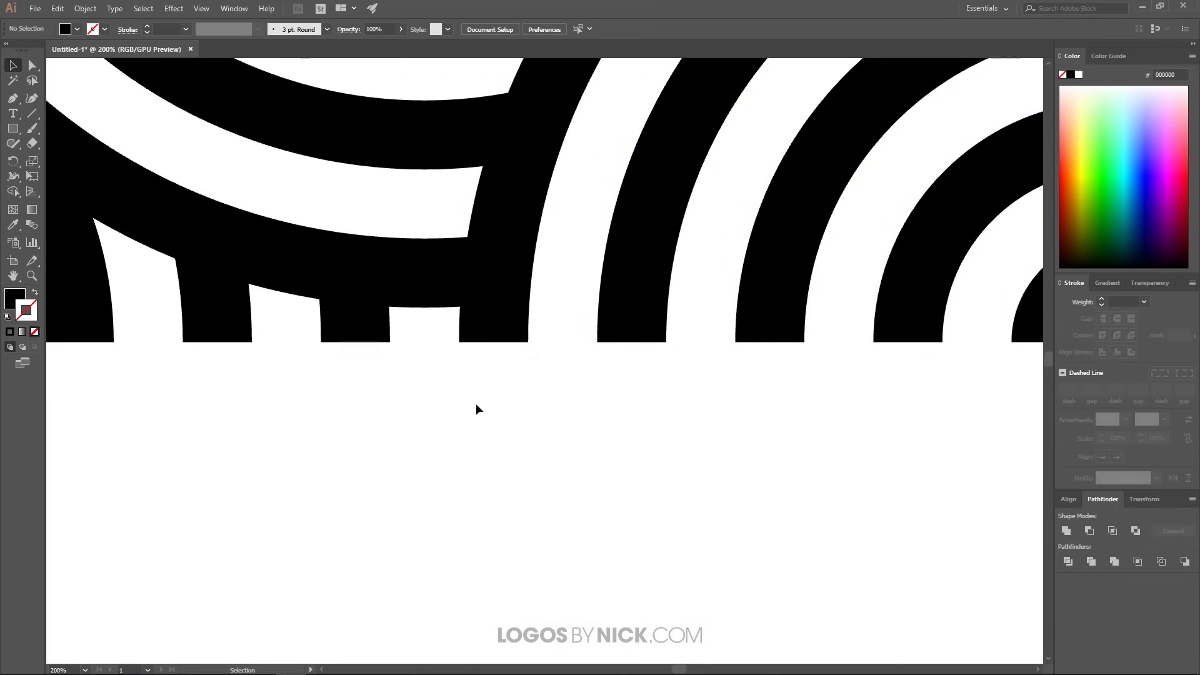
pyautogui.scroll(-5, 475, 403)
# Duplicate the joined two-tile row below itself and rotate the copy 180°.
pyautogui.moveTo(628, 447); pyautogui.dragTo(324, 270)
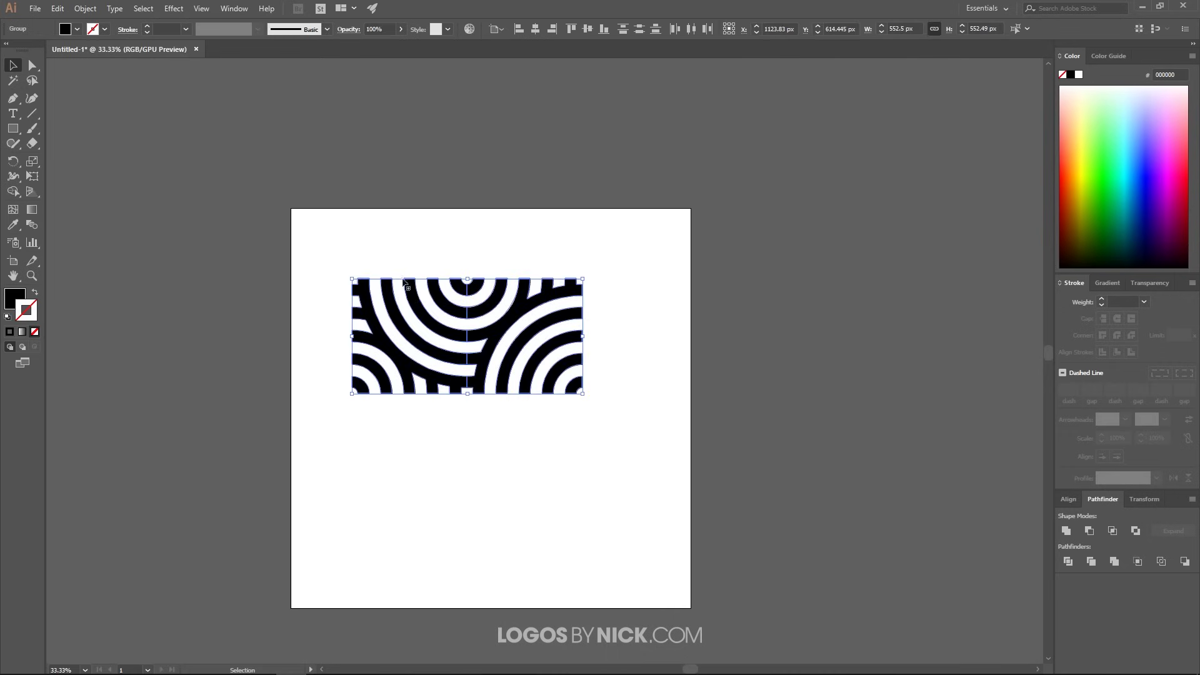
pyautogui.moveTo(438, 298); pyautogui.dragTo(460, 412)
pyautogui.moveTo(613, 394); pyautogui.dragTo(407, 525)
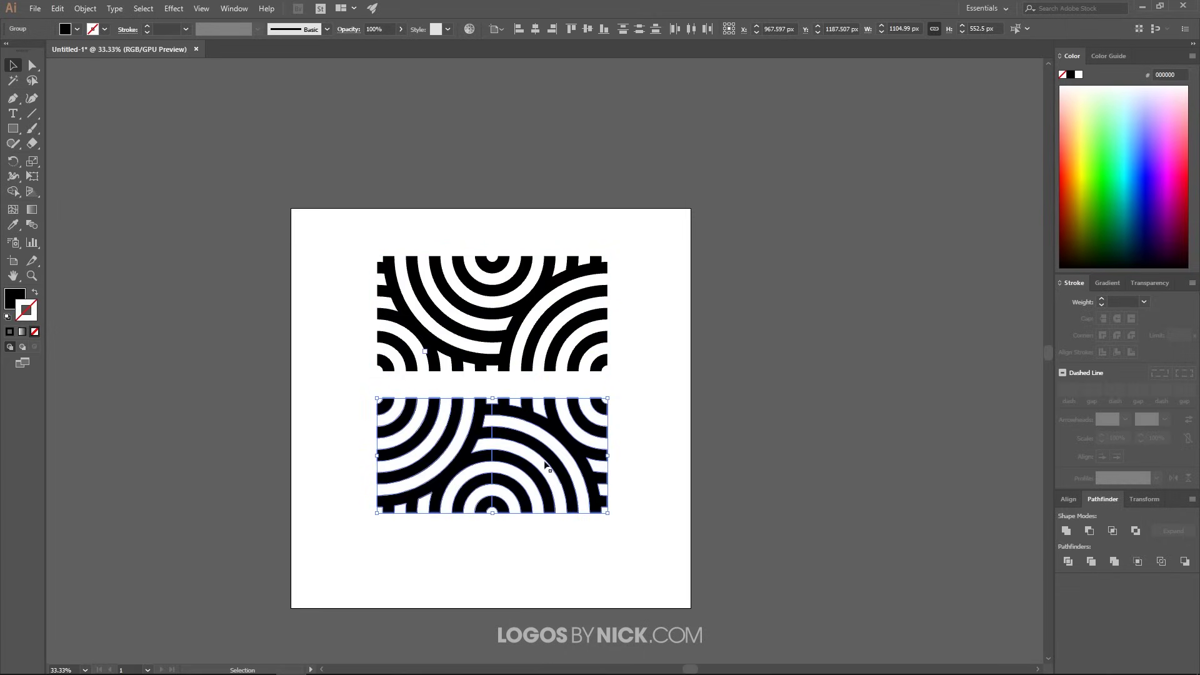
# Snap the lower row's corner point onto the upper row's matching corner so the four tiles form one square.
pyautogui.hotkey('ctrl', '1')
pyautogui.press('a')
pyautogui.moveTo(703, 384); pyautogui.dragTo(701, 309)
pyautogui.moveTo(702, 304); pyautogui.dragTo(700, 300)
pyautogui.click(796, 353)
pyautogui.hotkey('ctrl', '-')
pyautogui.hotkey('ctrl', '-')
pyautogui.hotkey('ctrl', '-')
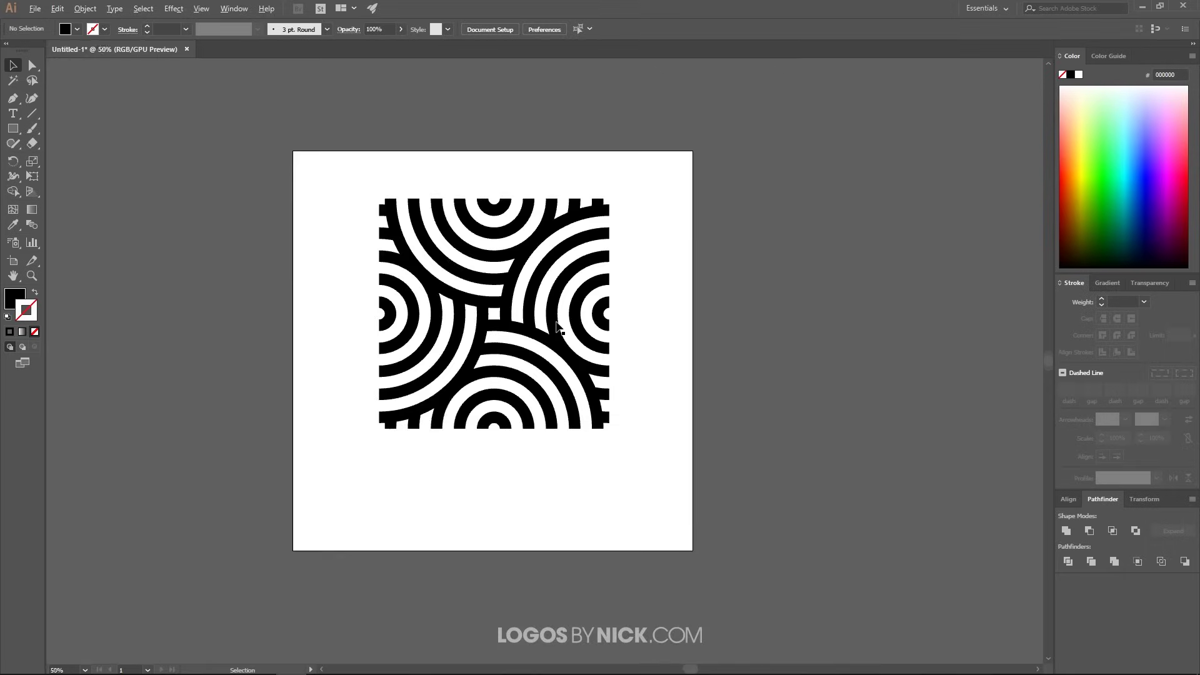
# Select all four tiles and unite them into a single shape.
pyautogui.hotkey('ctrl', '+')
pyautogui.hotkey('ctrl', '-')
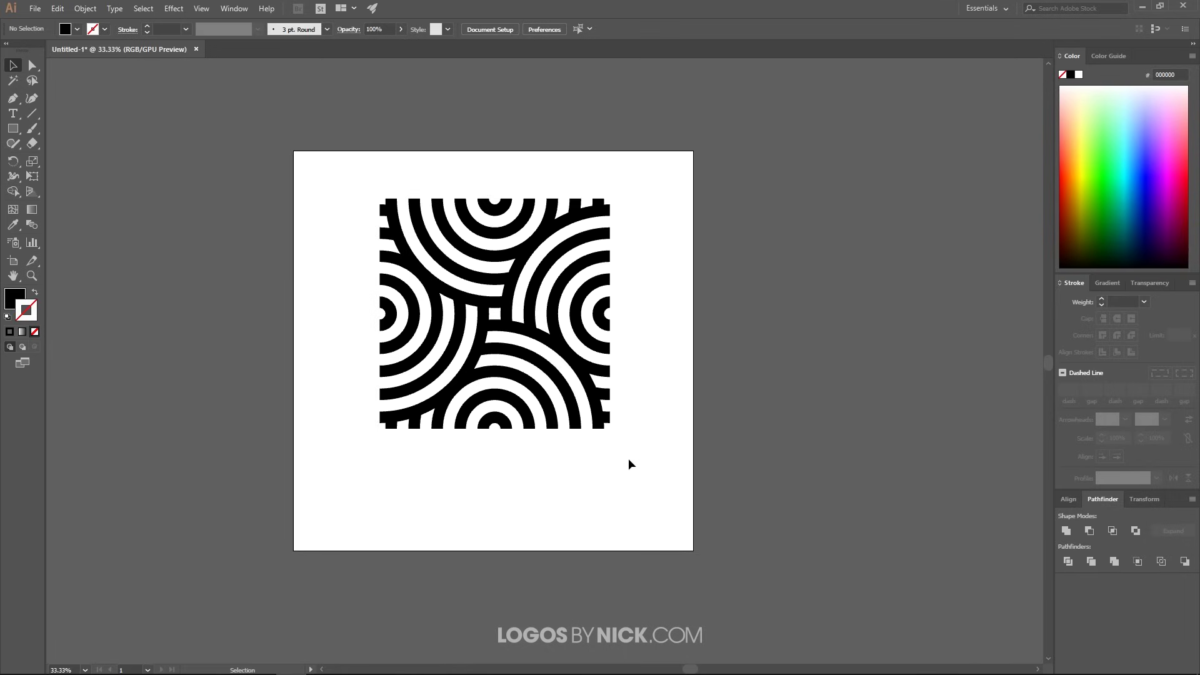
pyautogui.moveTo(661, 467); pyautogui.dragTo(327, 187)
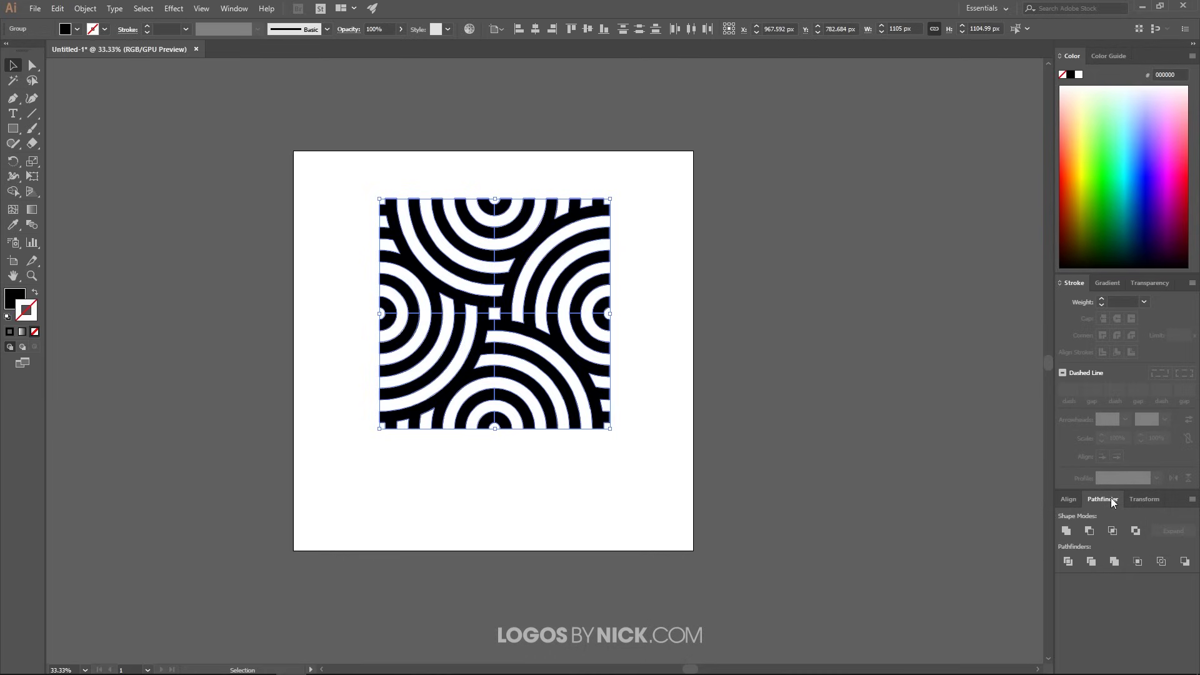
pyautogui.click(1066, 531)
# Scale the united square pattern down to less than half its size and place it slightly above and left of the artboard's center.
pyautogui.moveTo(530, 304); pyautogui.dragTo(476, 292)
pyautogui.moveTo(558, 418); pyautogui.dragTo(487, 348)
pyautogui.click(498, 411)
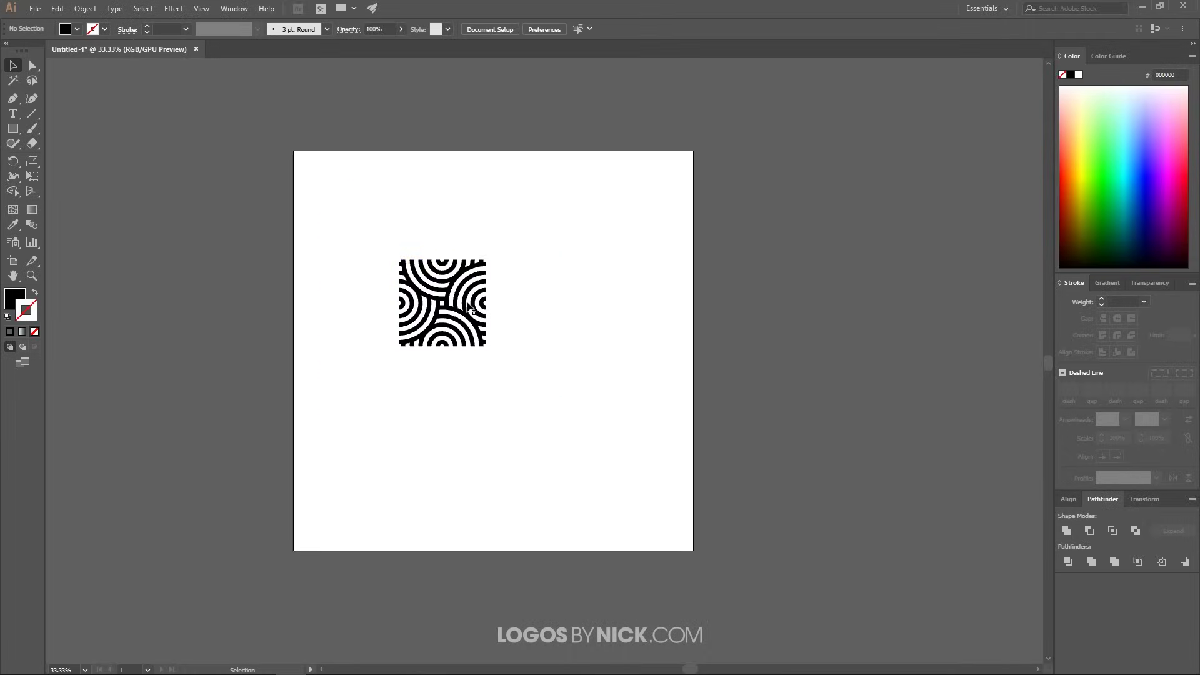
# Duplicate the square pattern tile to its right and snap the copy's left edge flush against the original's right edge.
pyautogui.scroll(2, 465, 298)
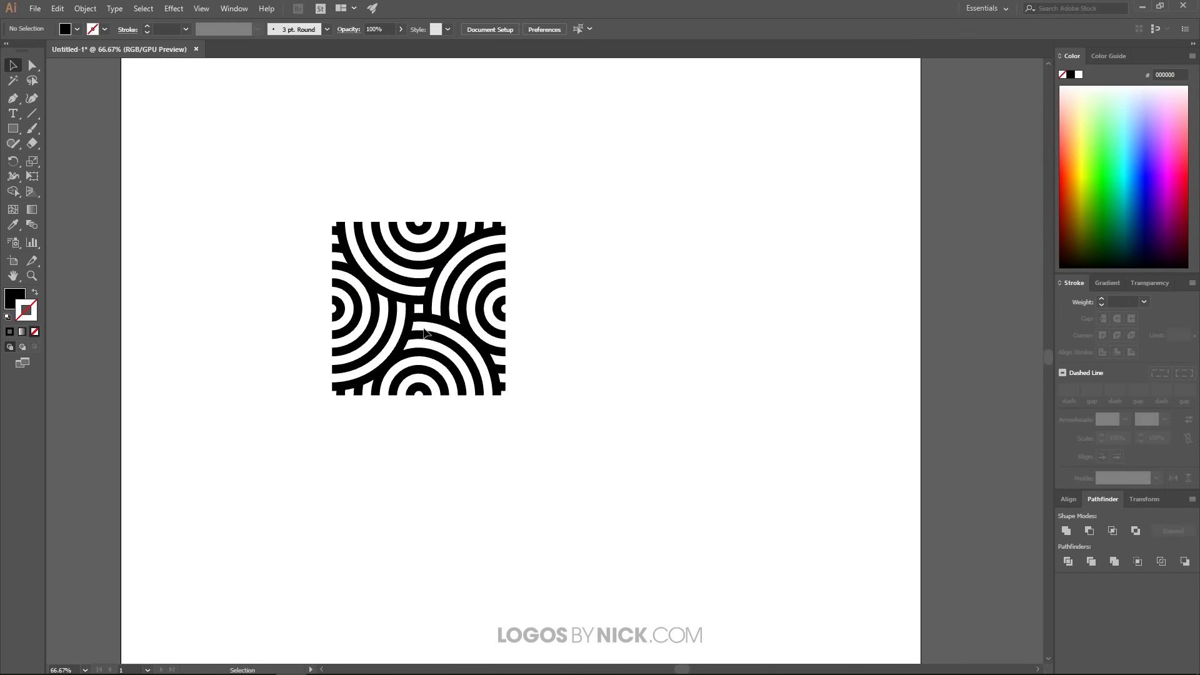
pyautogui.moveTo(431, 324); pyautogui.dragTo(605, 316)
pyautogui.scroll(3, 506, 312)
pyautogui.scroll(2, 507, 312)
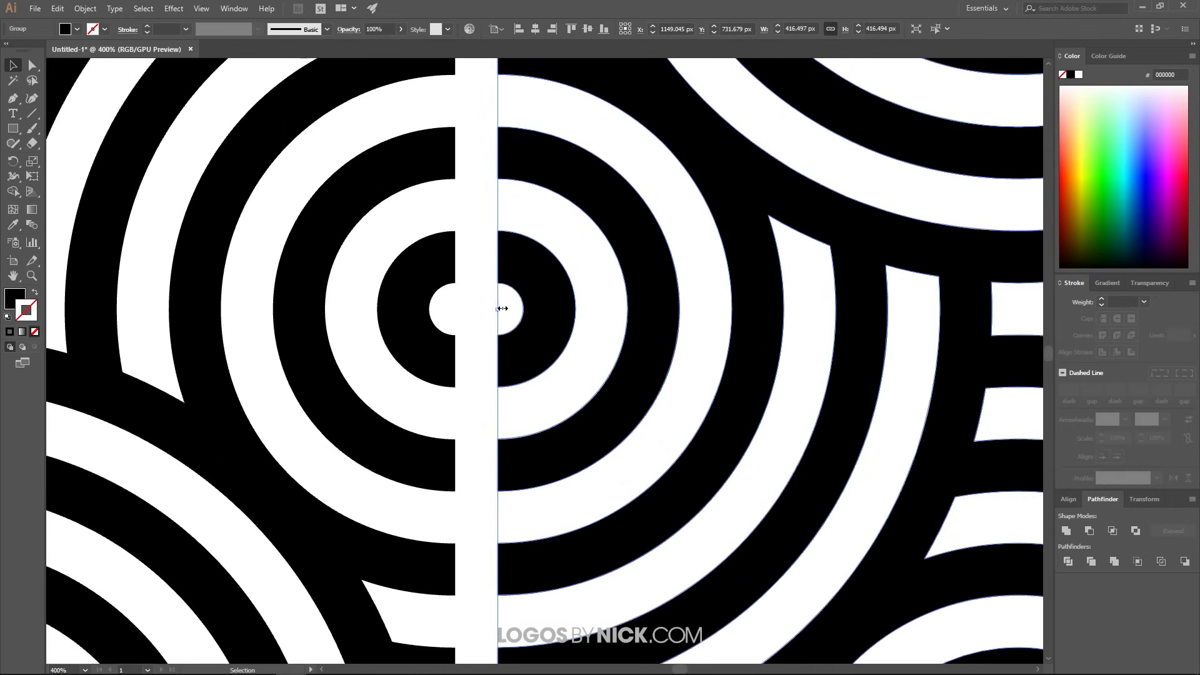
pyautogui.moveTo(503, 294); pyautogui.dragTo(461, 279)
pyautogui.scroll(-4, 509, 334)
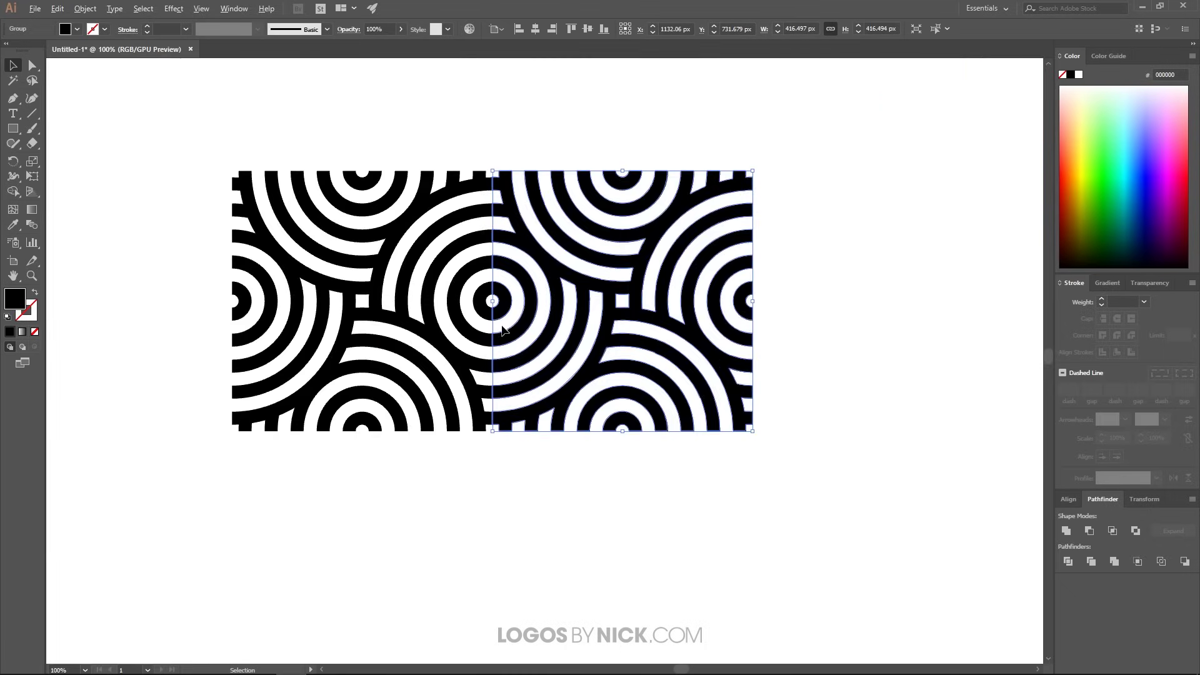
# Select both tiles, duplicate the row directly below, and align the copy flush to form a two-by-two grid.
pyautogui.scroll(-2, 503, 330)
pyautogui.moveTo(687, 437); pyautogui.dragTo(288, 235)
pyautogui.moveTo(409, 308); pyautogui.dragTo(456, 281)
pyautogui.scroll(6, 477, 302)
pyautogui.scroll(-6, 476, 326)
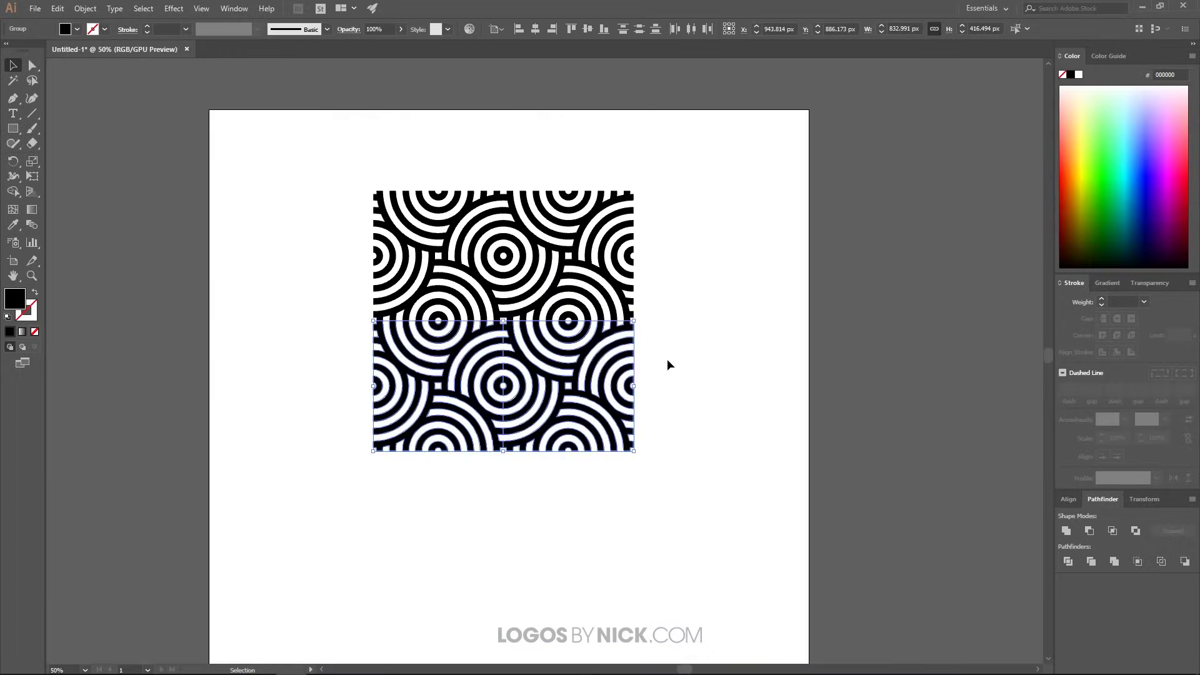
pyautogui.click(680, 365)
# Pull the upper-left tile out of the two-by-two grid and place it in the artboard's empty lower-left area.
pyautogui.scroll(-1, 579, 361)
pyautogui.scroll(1, 578, 362)
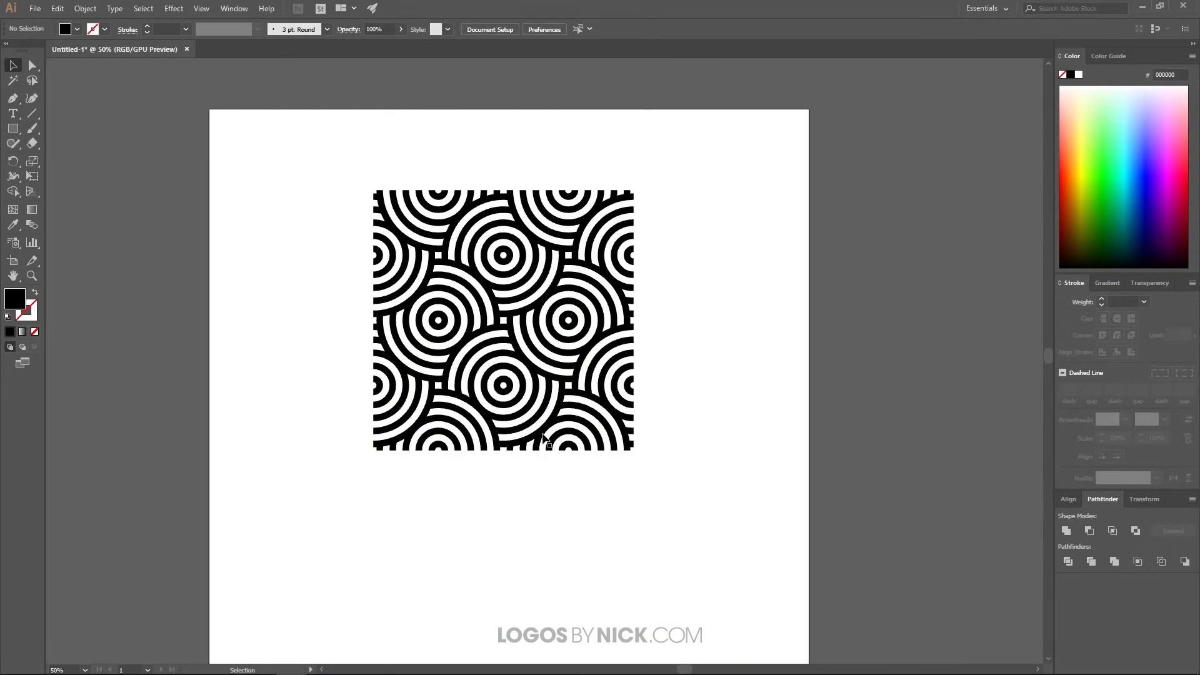
pyautogui.moveTo(433, 235); pyautogui.dragTo(284, 213)
pyautogui.hotkey('ctrl', 'z')
pyautogui.moveTo(436, 235); pyautogui.dragTo(310, 538)
pyautogui.click(455, 559)
pyautogui.scroll(-3, 371, 494)
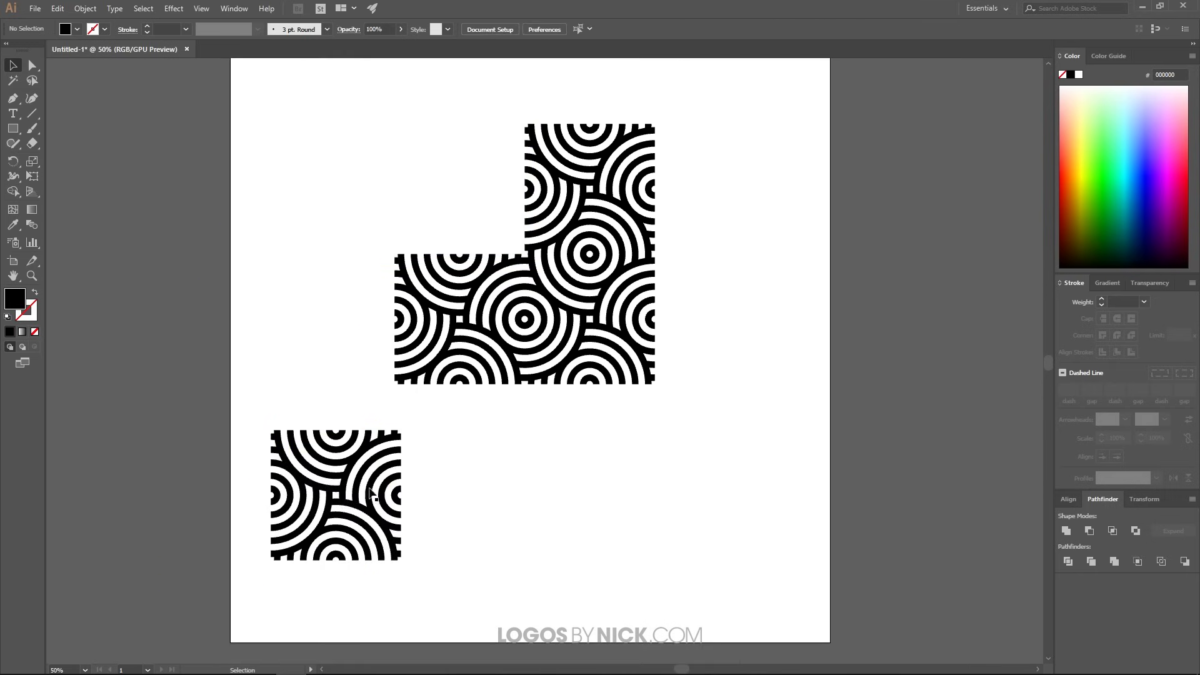
pyautogui.moveTo(371, 494); pyautogui.dragTo(404, 488)
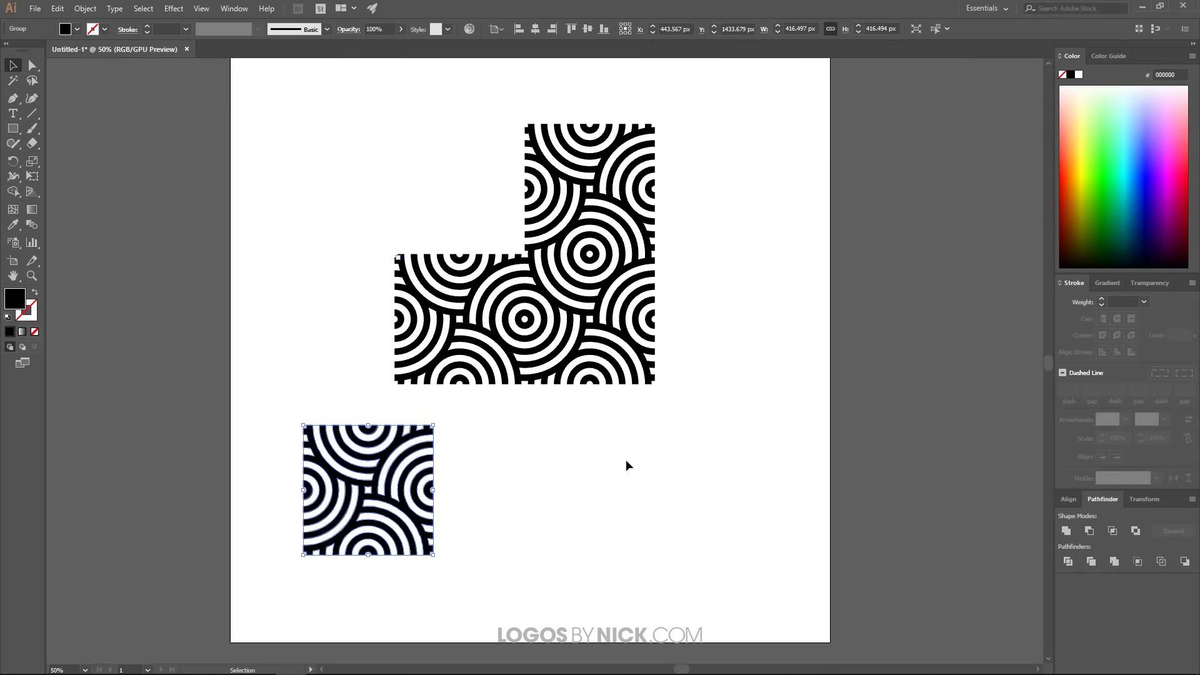
# Return the separated tile to the open upper-left spot of the two-by-two grid and clear the selection.
pyautogui.press('Down')
pyautogui.press('Down')
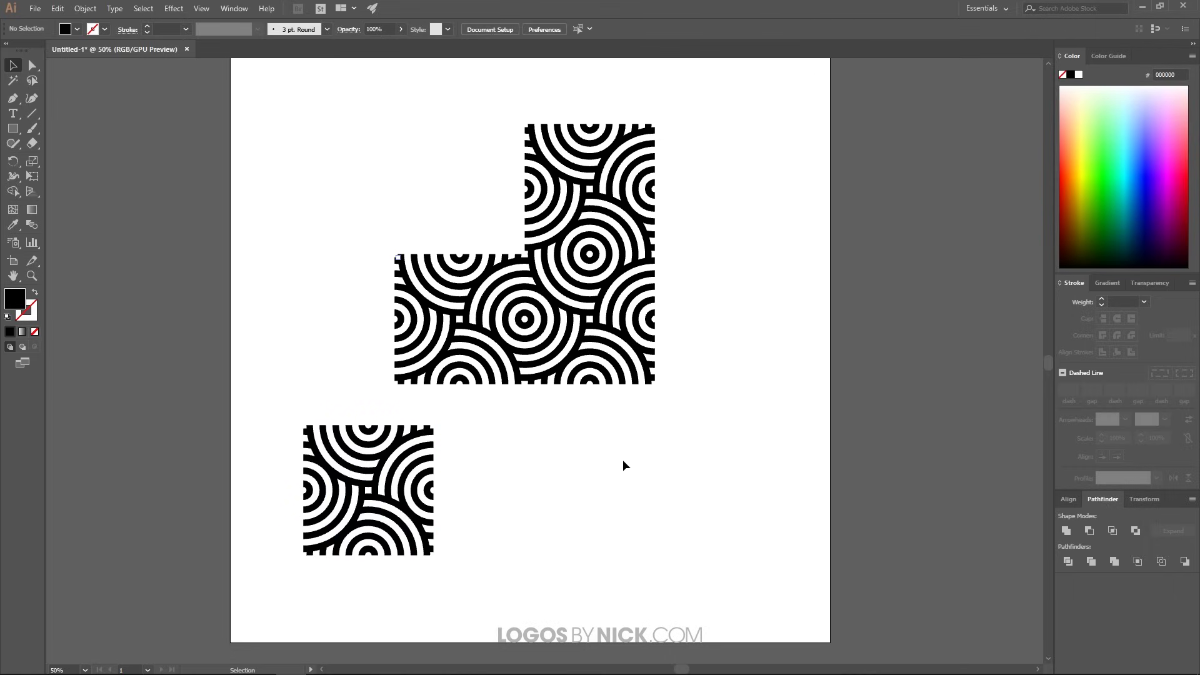
pyautogui.press('Left')
pyautogui.press('Left')
pyautogui.press('Left')
pyautogui.press('Left')
pyautogui.press('Left')
pyautogui.press('Left')
pyautogui.press('Left')
pyautogui.press('Left')
pyautogui.press('Left')
pyautogui.press('Left')
pyautogui.press('Left')
pyautogui.press('Left')
pyautogui.press('Left')
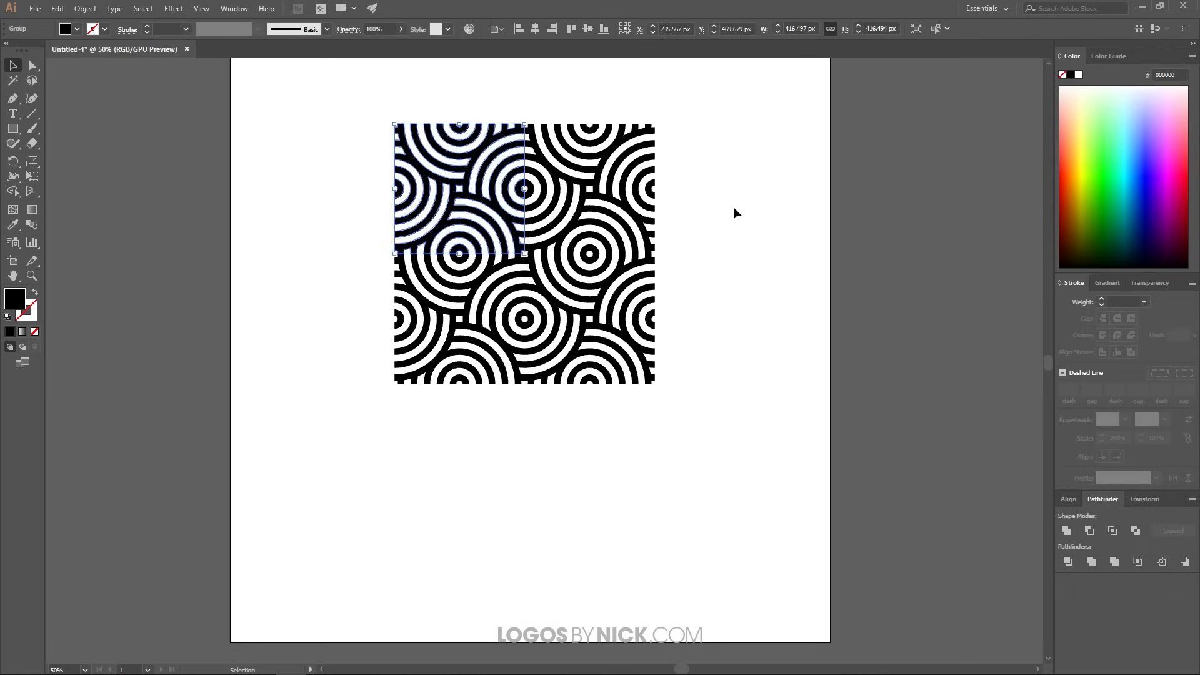
pyautogui.click(753, 187)
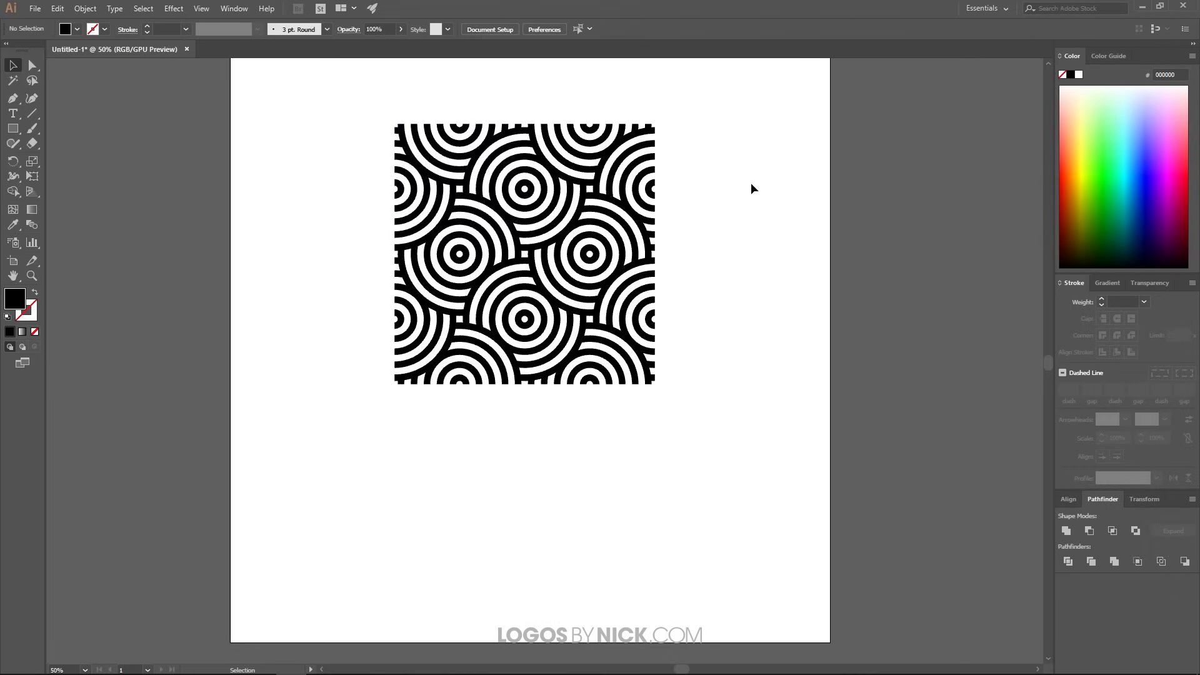
pyautogui.moveTo(752, 188); pyautogui.dragTo(723, 246)
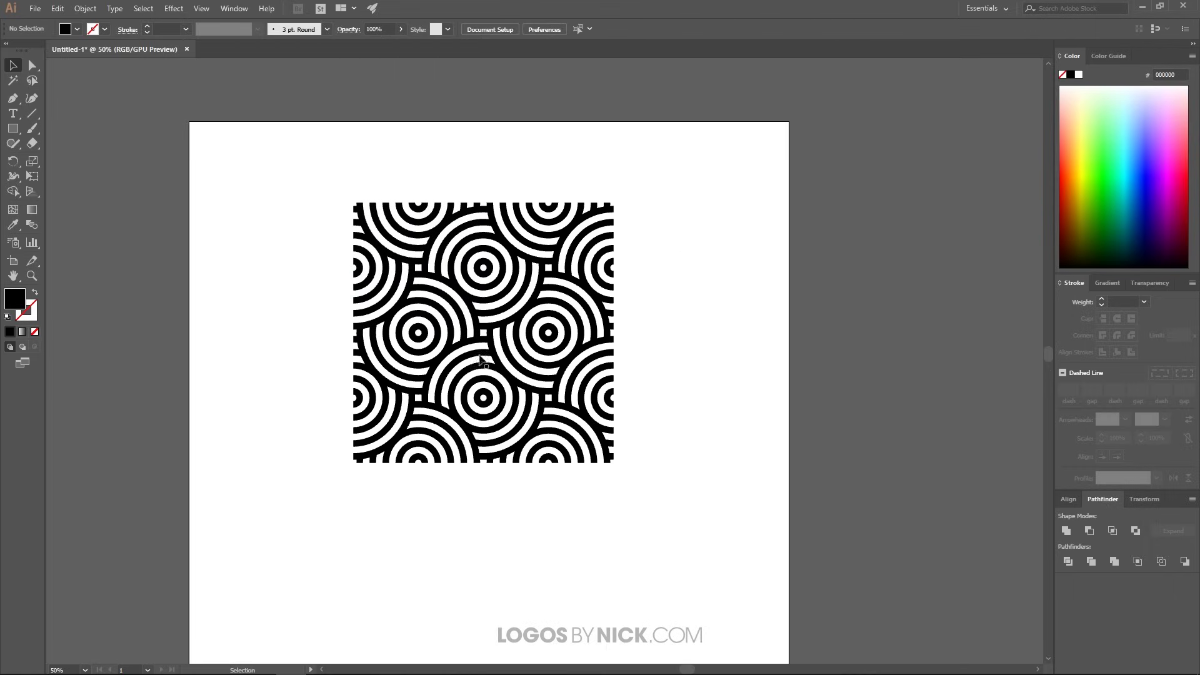